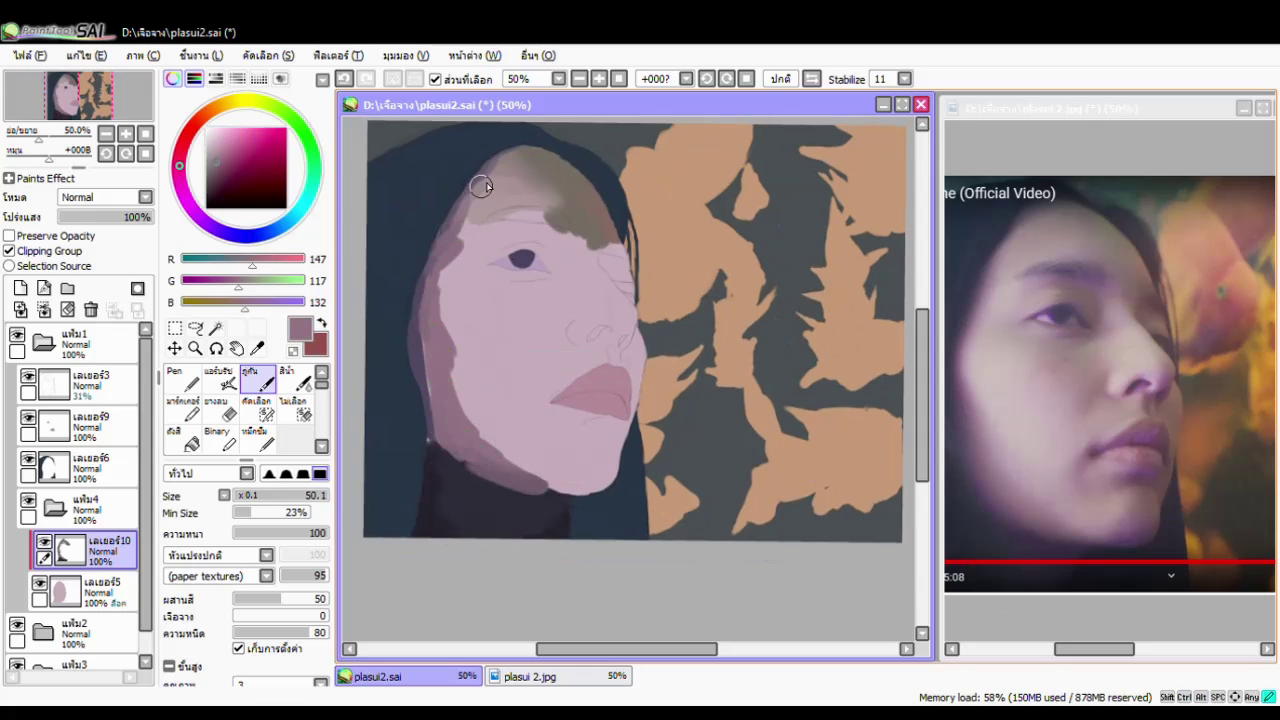
Soften the mauve shadow along the hair-side edge of the face and add a light beige patch on the cheek.
left_click(480, 186, "alt")
left_click(432, 385, "alt")
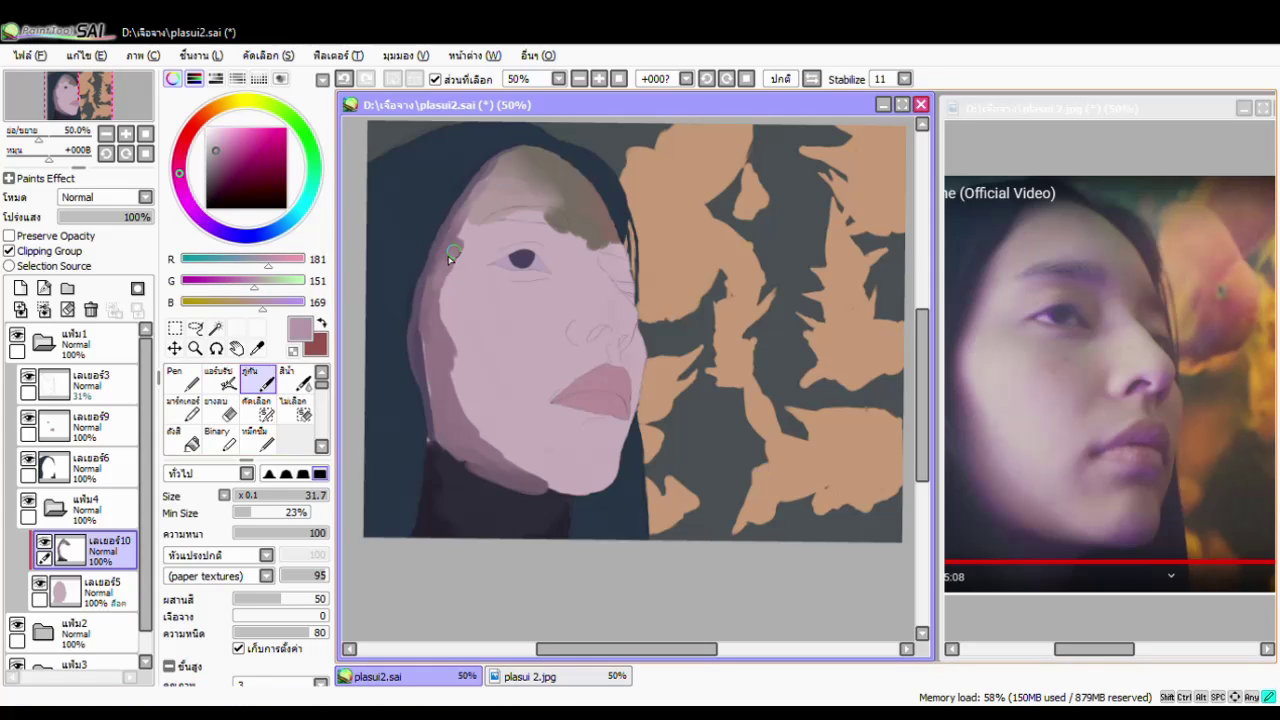
key("c")
left_click(473, 193, "alt")
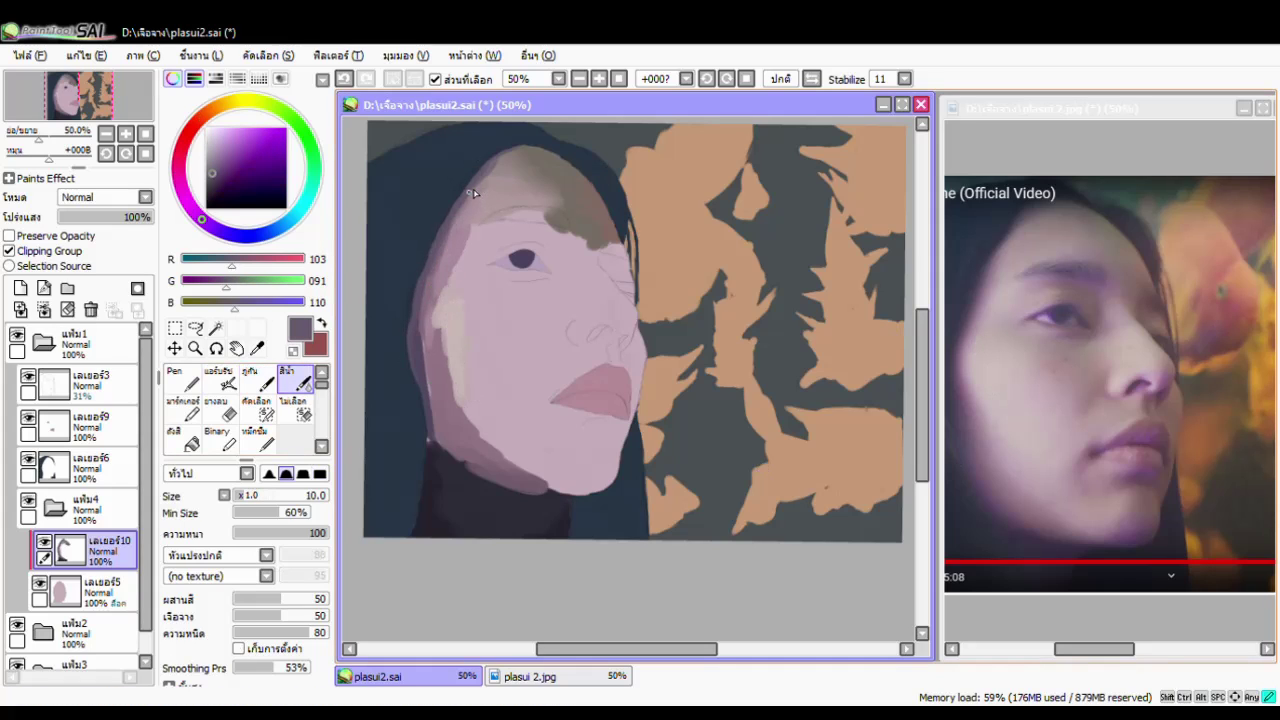
Darken the outer face edge and jawline down to the chin with a sampled blue-grey, and blend it into the skin.
left_click(412, 336, "alt")
key("b")
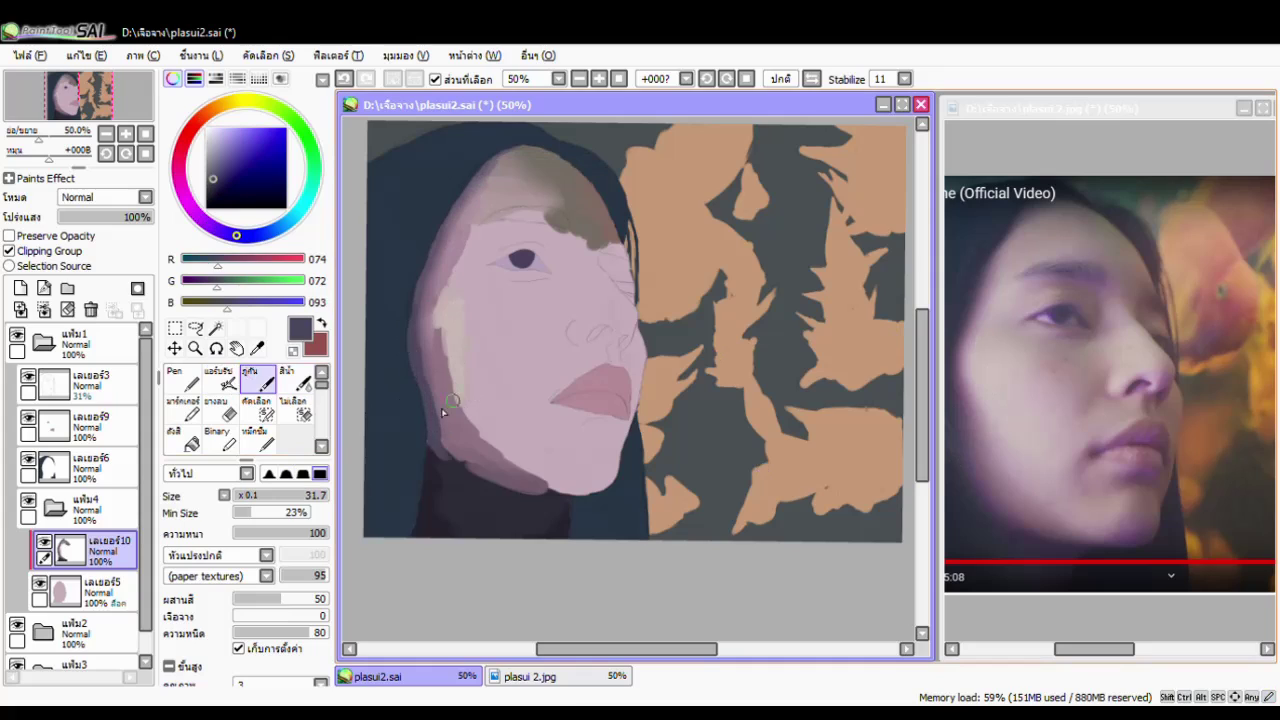
left_click_drag(435, 438, 530, 495)
key("c")
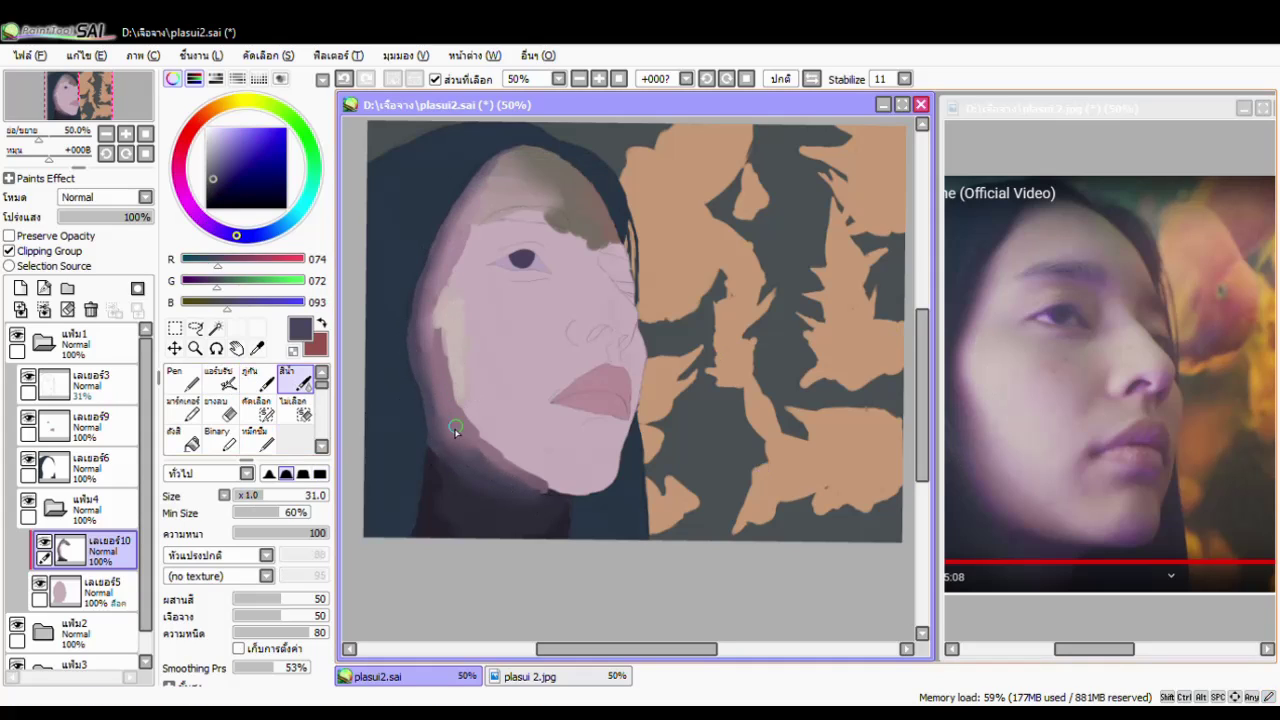
Paint mauve and brown shadows on the chin, beneath the lower lip and around the mouth corner.
left_click(573, 412, "alt")
key("b")
mouse_move(615, 466)
left_mouse_down()
mouse_move(577, 493)
mouse_move(590, 429)
mouse_move(579, 432)
mouse_move(600, 460)
mouse_move(572, 471)
mouse_move(594, 470)
mouse_move(581, 429)
mouse_move(540, 406)
mouse_move(531, 431)
mouse_move(548, 388)
mouse_move(565, 432)
left_mouse_up()
left_click(560, 441, "alt")
left_click(539, 406, "alt")
Blend the chin and mouth shadows, and deepen the crease under the lower lip with a dark mauve.
key("c")
left_click(573, 430, "alt")
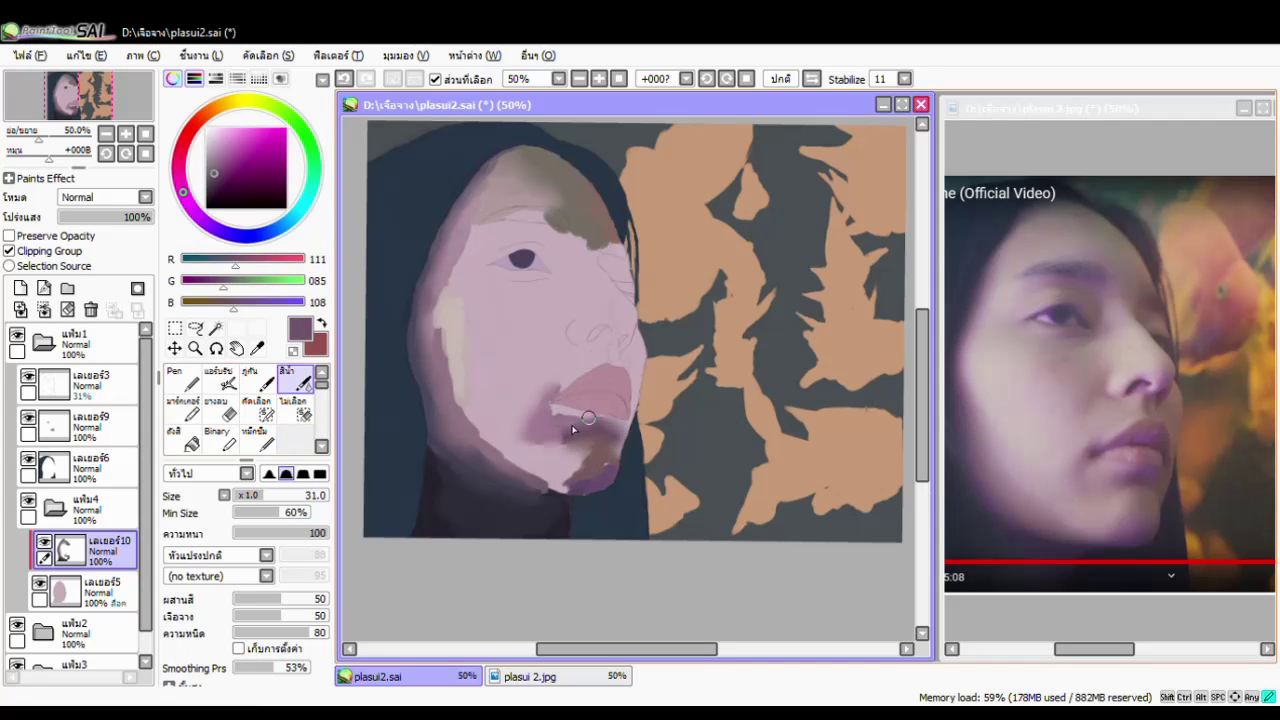
left_click(532, 479, "alt")
key("b")
left_click(597, 427, "alt")
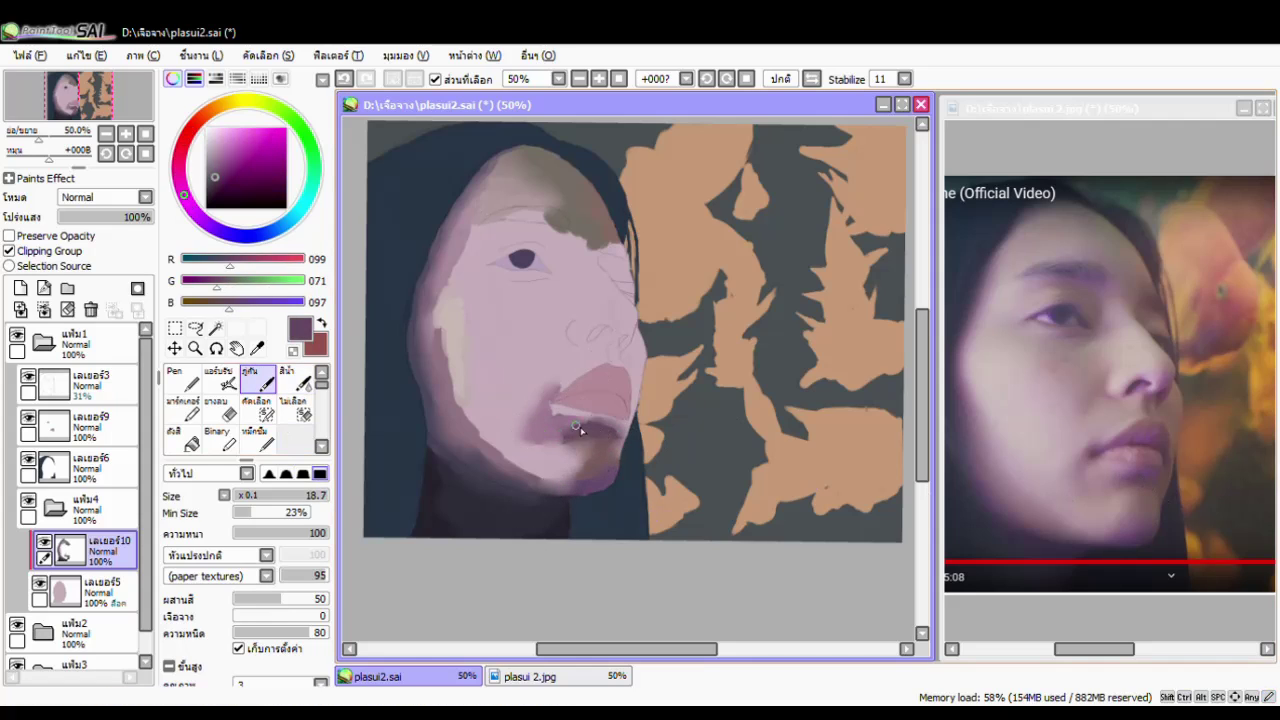
Paint a light beige skin tone over the cheek, the nose and the front of the chin.
left_click(441, 325, "alt")
mouse_move(472, 300)
left_mouse_down()
mouse_move(475, 393)
mouse_move(511, 449)
left_mouse_up()
left_click_drag(552, 288, 590, 281)
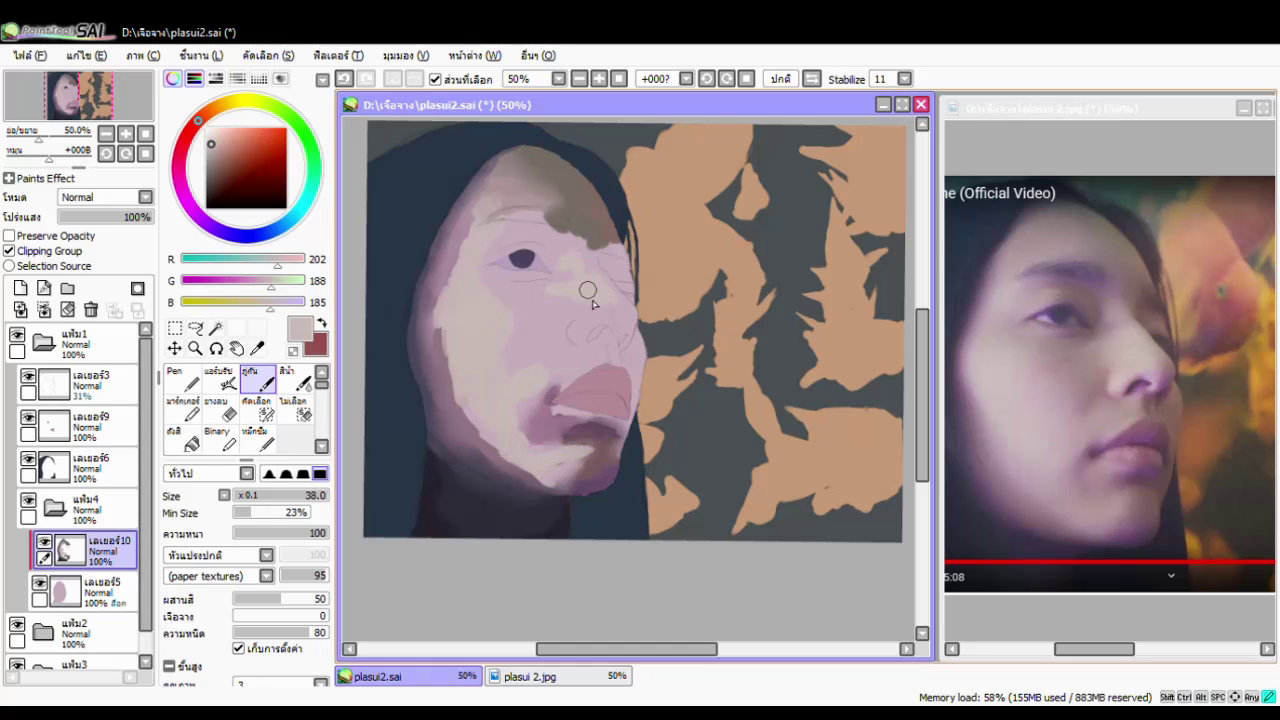
mouse_move(445, 345)
left_mouse_down()
mouse_move(449, 386)
mouse_move(594, 457)
left_mouse_up()
Blend the beige cheek tones into the mauve shadow along the jaw and face edge with the watercolor brush.
key("c")
left_click(533, 476, "alt")
left_click(461, 433, "alt")
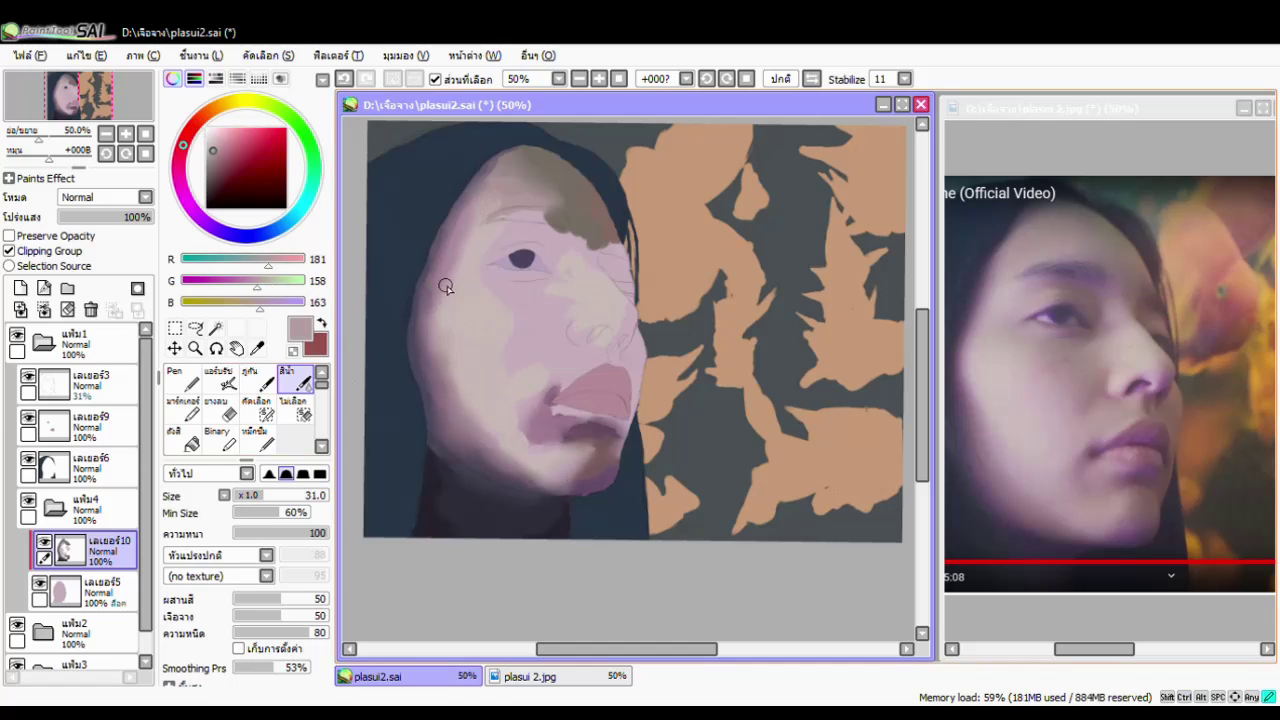
Refine the dark shadow under the lower lip and down the chin with a sampled dark mauve.
scroll(433, 341, "up", 1)
key("b")
left_click(566, 486, "alt")
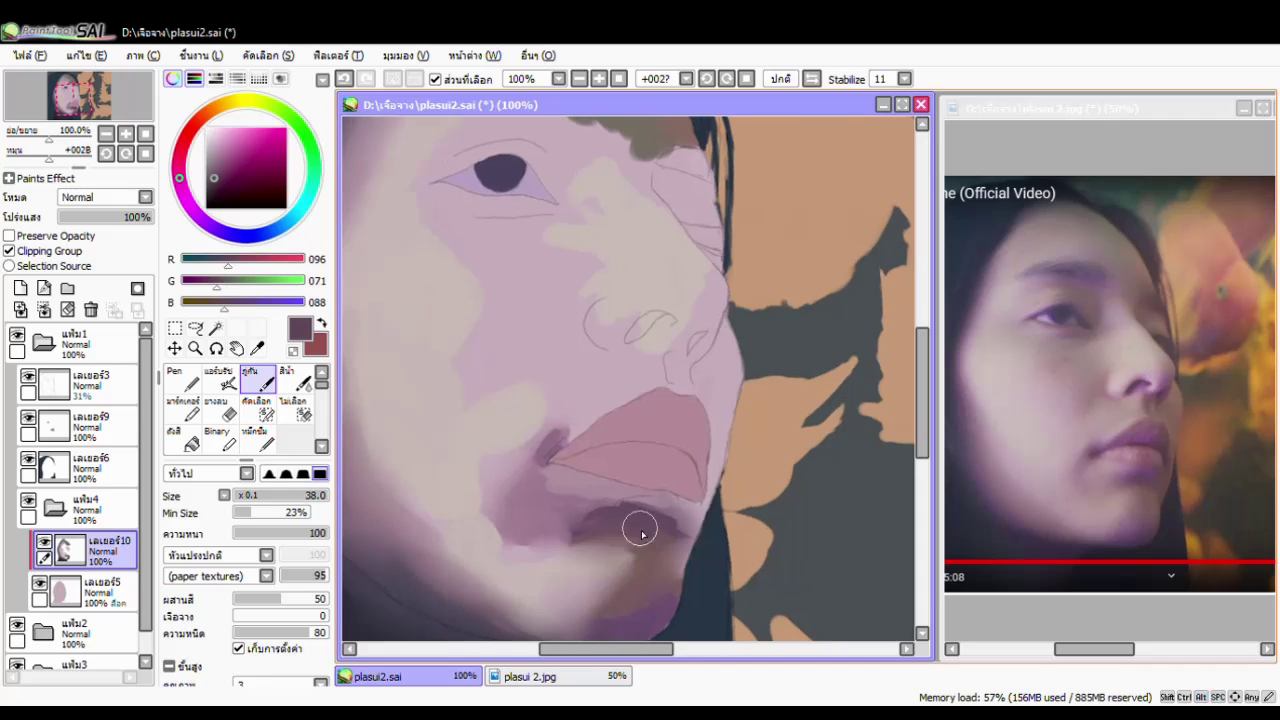
left_click_drag(600, 527, 650, 640)
Paint a pinkish mauve midtone on the cheek beneath the eye and rework the skin tones beside the mouth.
left_click(551, 380, "alt")
mouse_move(640, 430)
left_mouse_down()
mouse_move(551, 380)
mouse_move(537, 263)
left_mouse_up()
mouse_move(590, 420)
left_mouse_down()
mouse_move(625, 523)
mouse_move(520, 517)
mouse_move(531, 477)
left_mouse_up()
scroll(531, 477, "down", 2)
left_click(600, 434, "alt")
left_click_drag(600, 434, 503, 484)
Paint a brown shadow on the far side of the face between the nose and the lips.
left_click(743, 380, "alt")
mouse_move(743, 380)
left_mouse_down()
mouse_move(732, 466)
mouse_move(735, 358)
left_mouse_up()
left_click(735, 358, "alt")
key("ctrl+z")
left_click(740, 363, "alt")
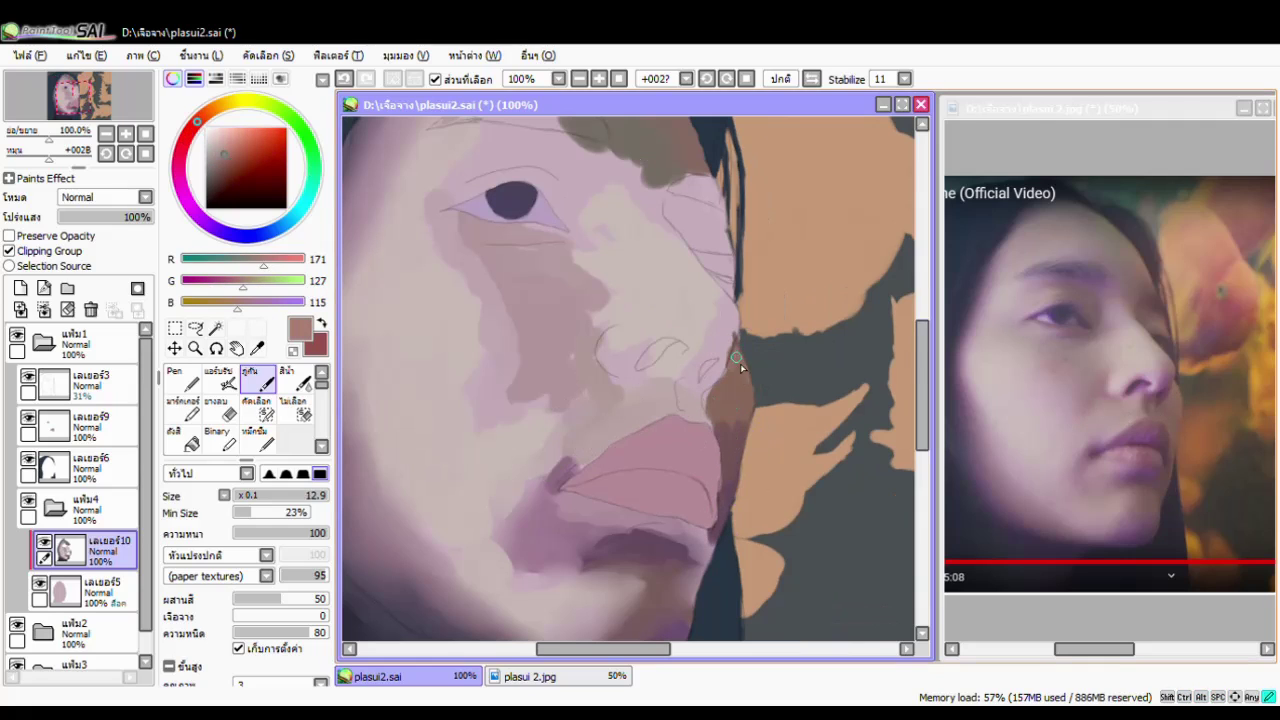
Blend the cheek midtones smoothly and soften the shadow at the near corner of the mouth.
left_click(595, 398, "alt")
key("c")
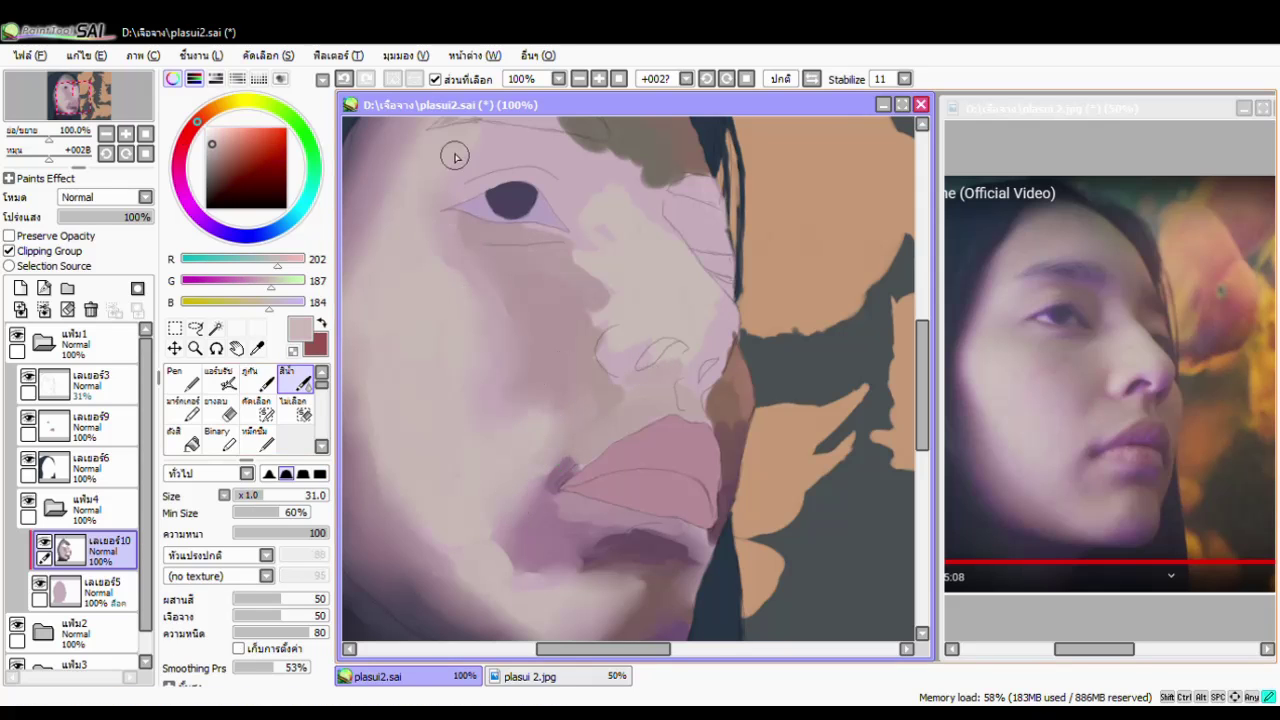
scroll(674, 249, "down", 2)
scroll(538, 445, "up", 1)
scroll(538, 444, "up", 2)
left_click(578, 423, "alt")
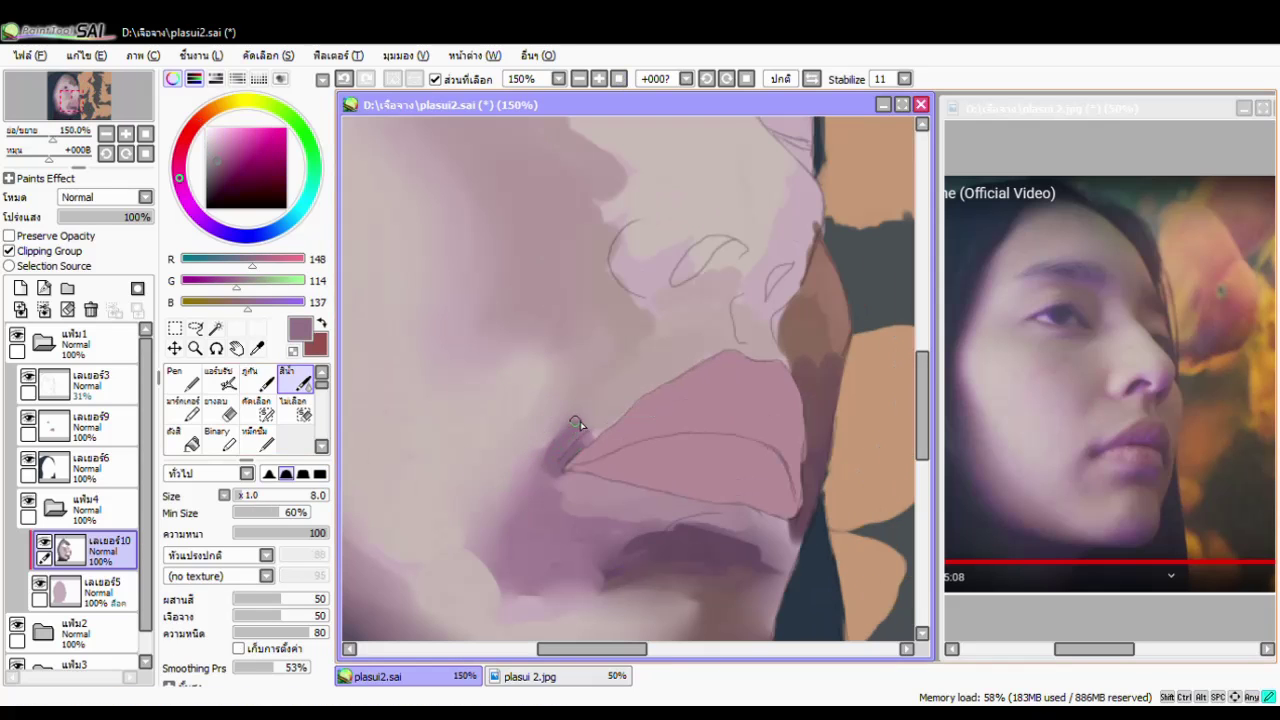
mouse_move(558, 436)
left_mouse_down()
mouse_move(651, 334)
mouse_move(623, 363)
left_mouse_up()
left_click(630, 360, "alt")
Fill both nostrils with dark mauve and outline their upper edges in black.
key("b")
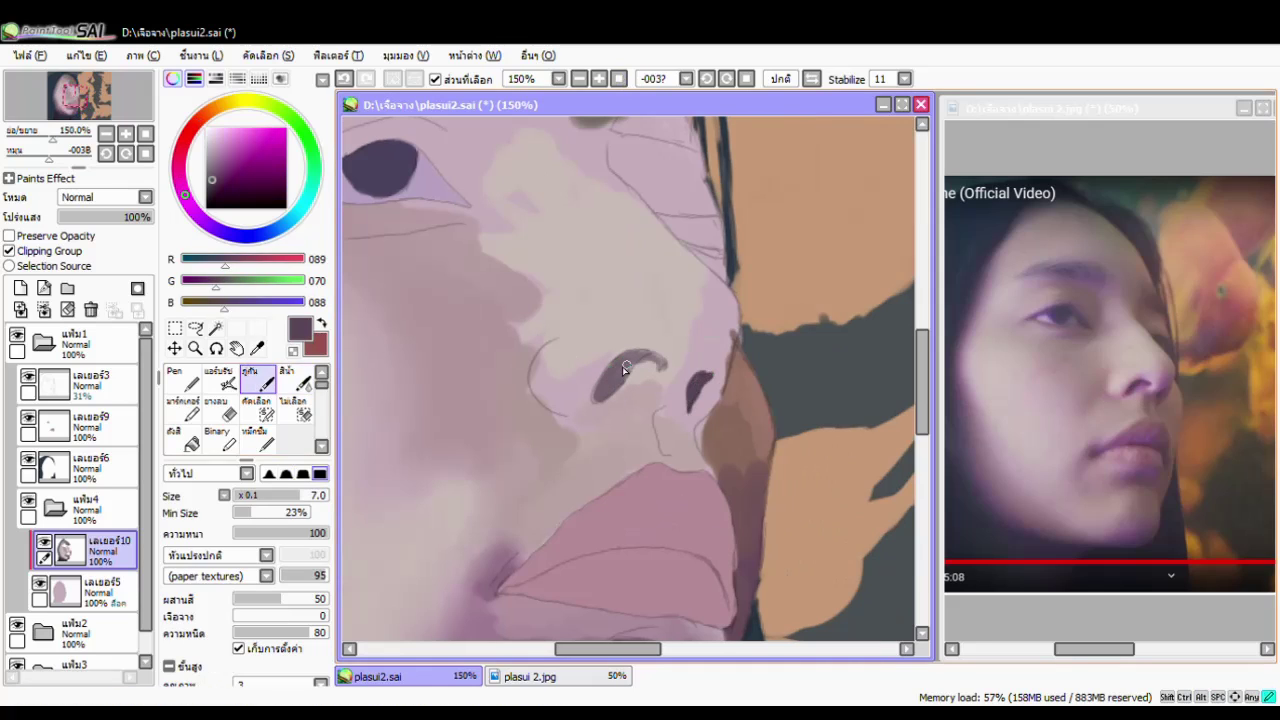
left_click_drag(600, 400, 618, 365)
key("n")
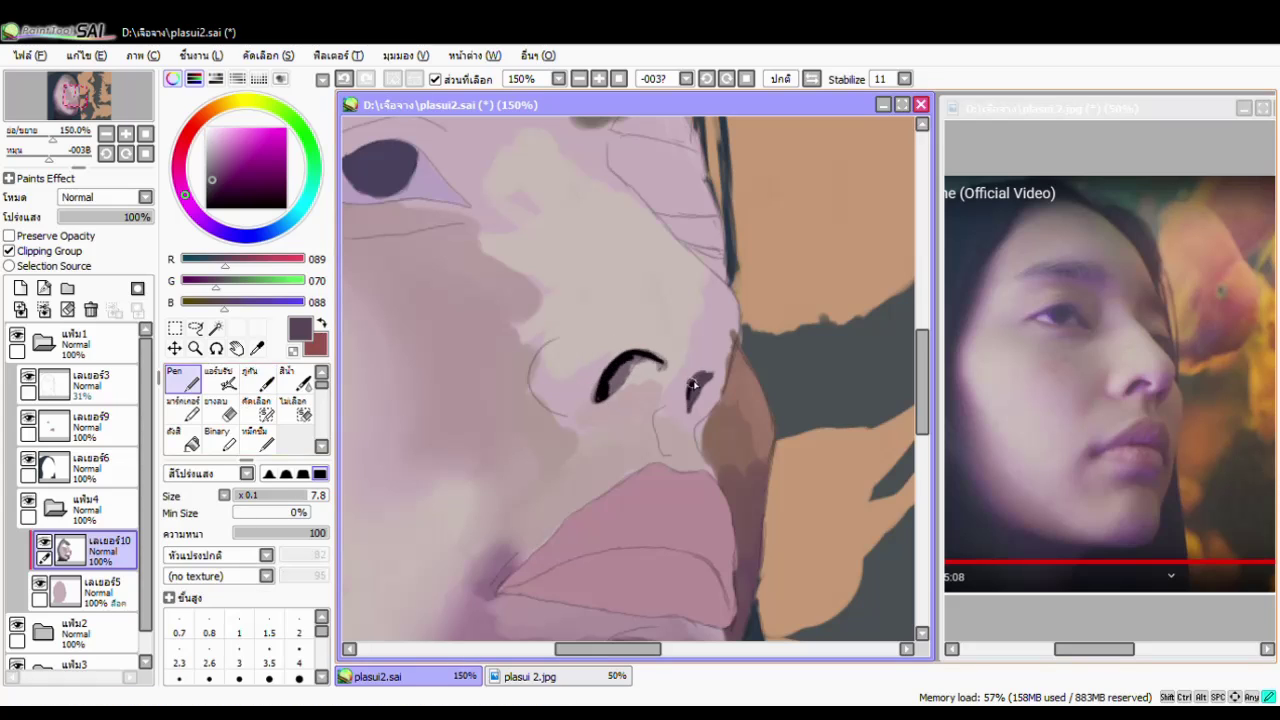
key("b")
left_click_drag(692, 380, 684, 402)
Cover the nose wing with a light skin tone and paint soft mauve shading beneath the nose and on the philtrum.
left_click(566, 391, "alt")
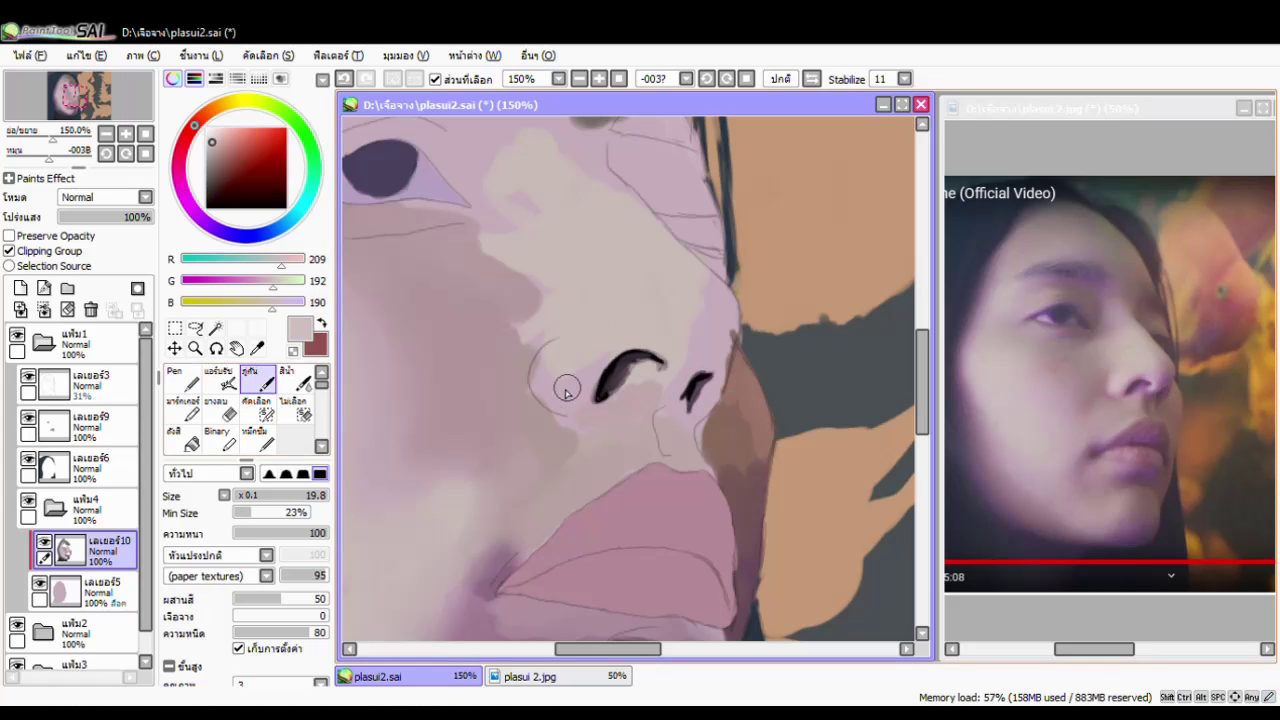
left_click(688, 404, "alt")
key("bracketleft")
left_click(658, 415, "alt")
left_click_drag(577, 427, 660, 420)
Shade the far side of the nose tip with a mauve sampled from the reference photo, and soften its inner edge.
left_click(1153, 384, "alt")
left_click_drag(712, 286, 724, 362)
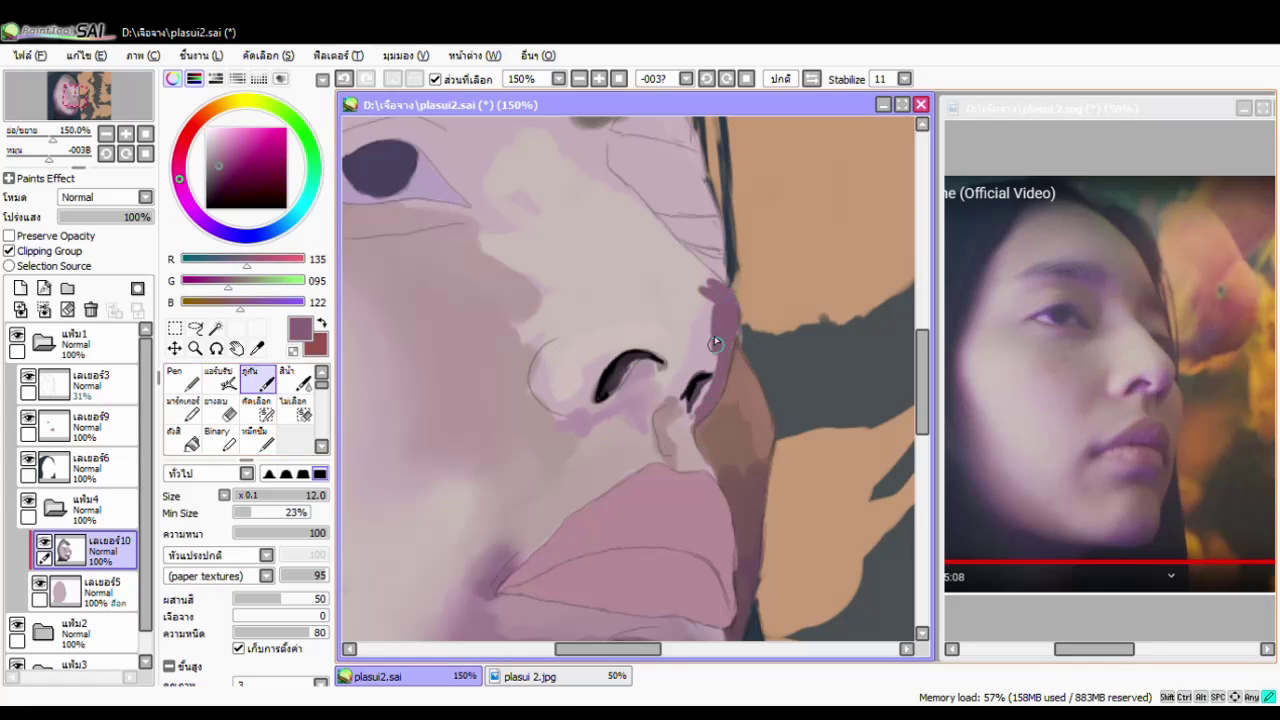
left_click_drag(718, 311, 692, 363)
left_click(680, 337, "alt")
left_click_drag(712, 272, 684, 327)
Shade the lower edge of the near nose wing and the nostril rim with reddish mauve from the reference photo.
left_click(1125, 394, "alt")
left_click_drag(533, 388, 590, 408)
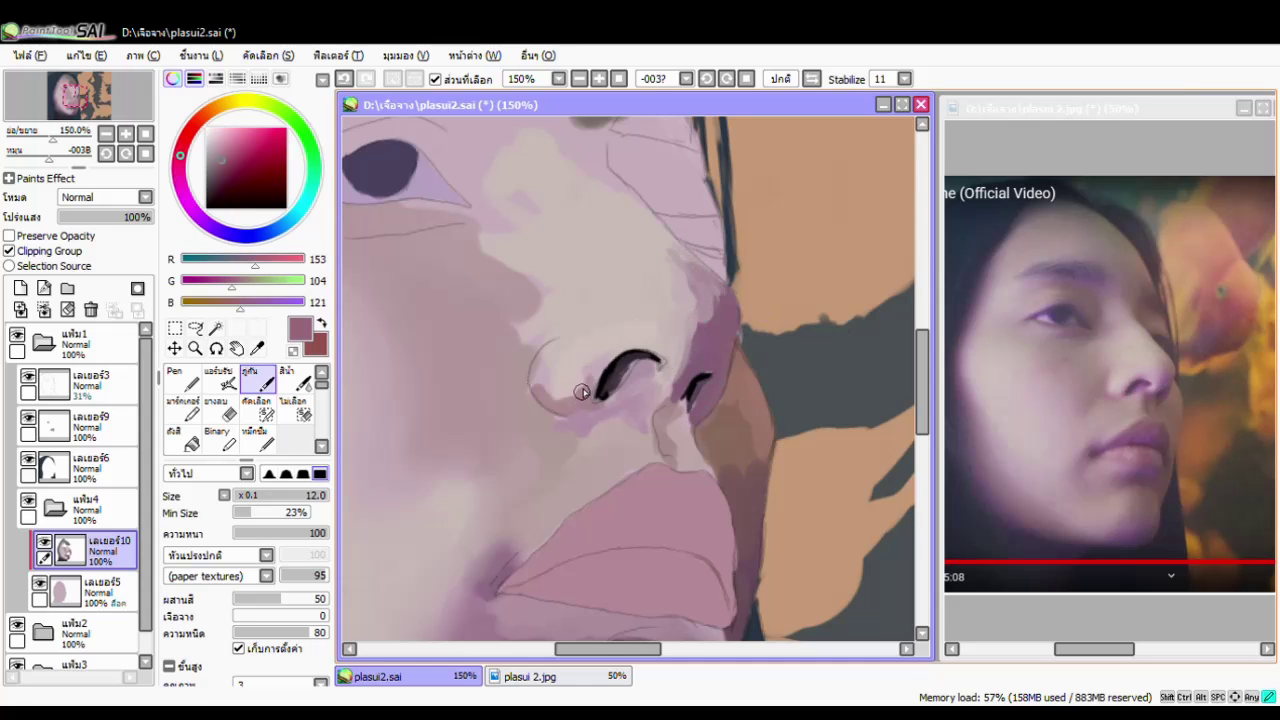
left_click(623, 366, "alt")
left_click(686, 400, "alt")
Shade the columella and philtrum, and darken the far edge of the upper lip with tones from the reference photo.
left_click(647, 400, "alt")
left_click_drag(648, 400, 672, 466)
left_click(1152, 408, "alt")
left_click_drag(680, 408, 705, 472)
mouse_move(715, 558)
left_mouse_down()
mouse_move(710, 518)
mouse_move(700, 523)
left_mouse_up()
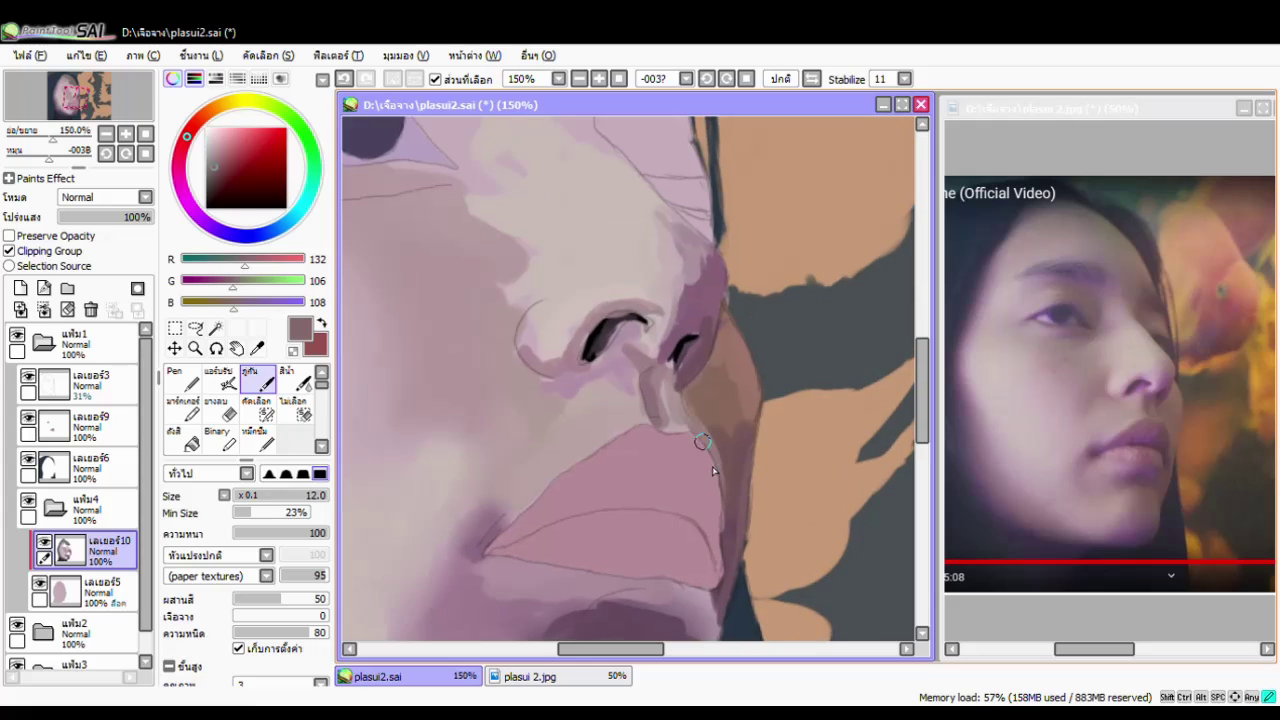
left_click_drag(672, 385, 679, 389)
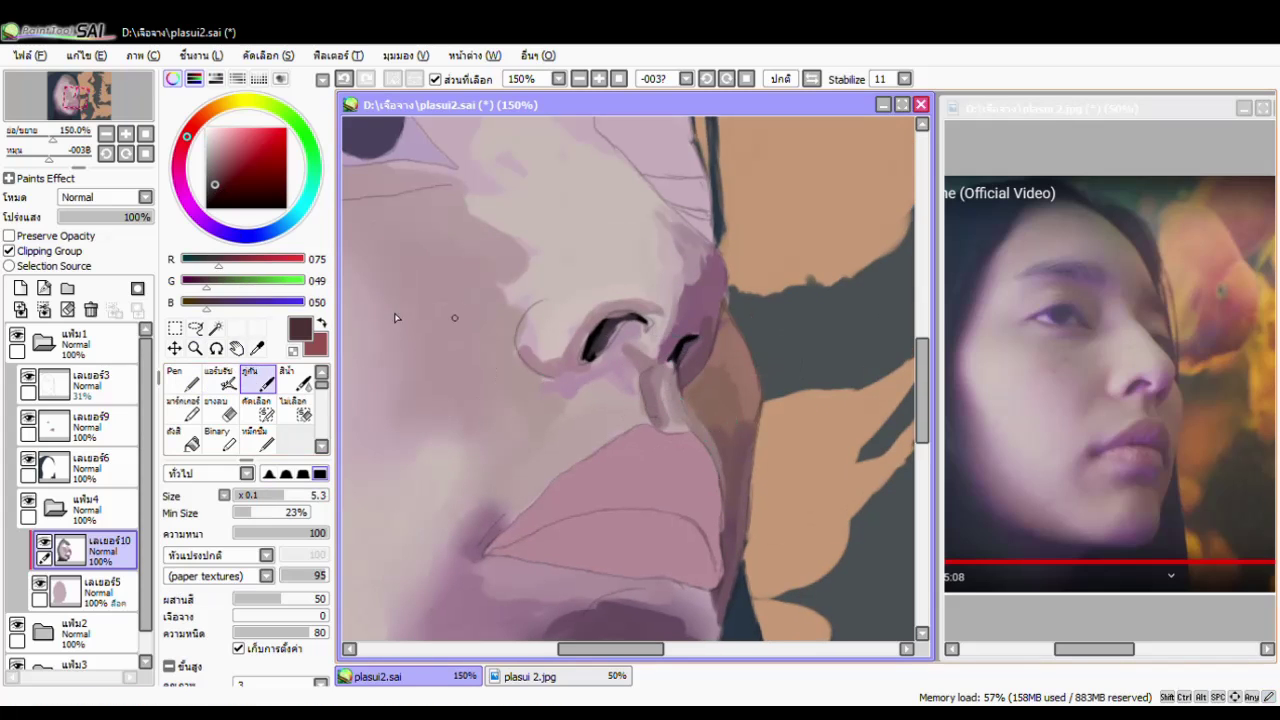
Tone the inside of the nostrils with dark purple and shade the crease around the near nose wing.
left_click(1147, 400, "alt")
left_click(614, 335, "alt")
left_click_drag(680, 318, 720, 318)
left_click_drag(620, 326, 598, 356)
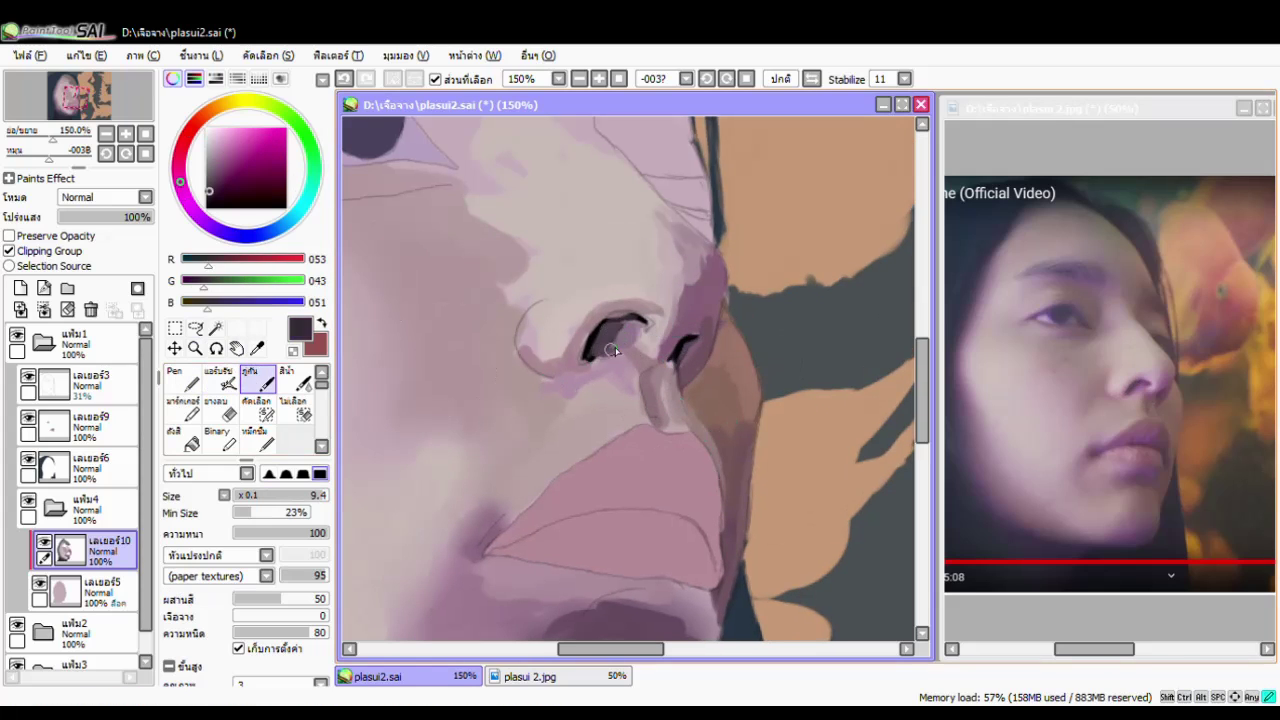
left_click(546, 385, "alt")
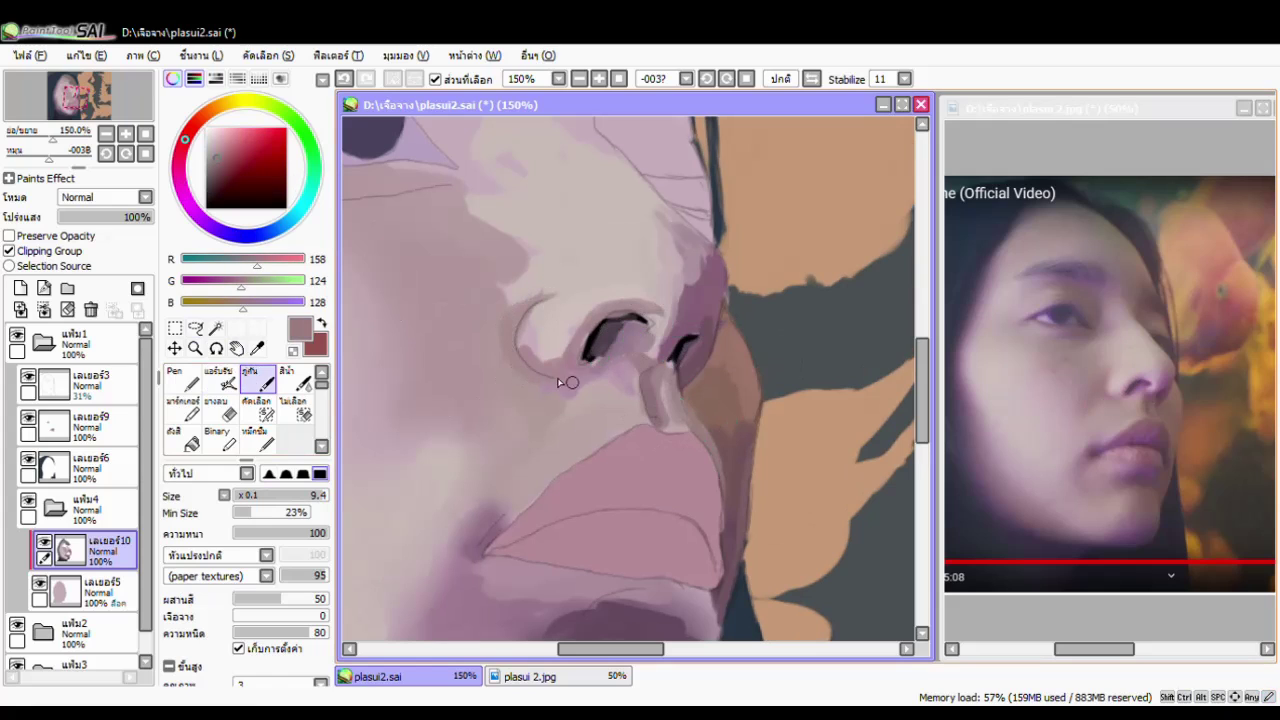
Paint mauve shading in the eye socket, under the eyebrow and below the eye using sampled skin tones.
scroll(519, 376, "down", 2)
left_click(471, 280, "alt")
left_click(471, 217, "alt")
left_click(443, 233, "alt")
left_click_drag(471, 217, 386, 249)
left_click(423, 263, "alt")
Blend the skin tones across the chin, cheek and side of the nose with the watercolor brush at size 25.
key("c")
left_click(491, 502, "alt")
left_click_drag(491, 502, 500, 512)
left_click(1055, 495, "alt")
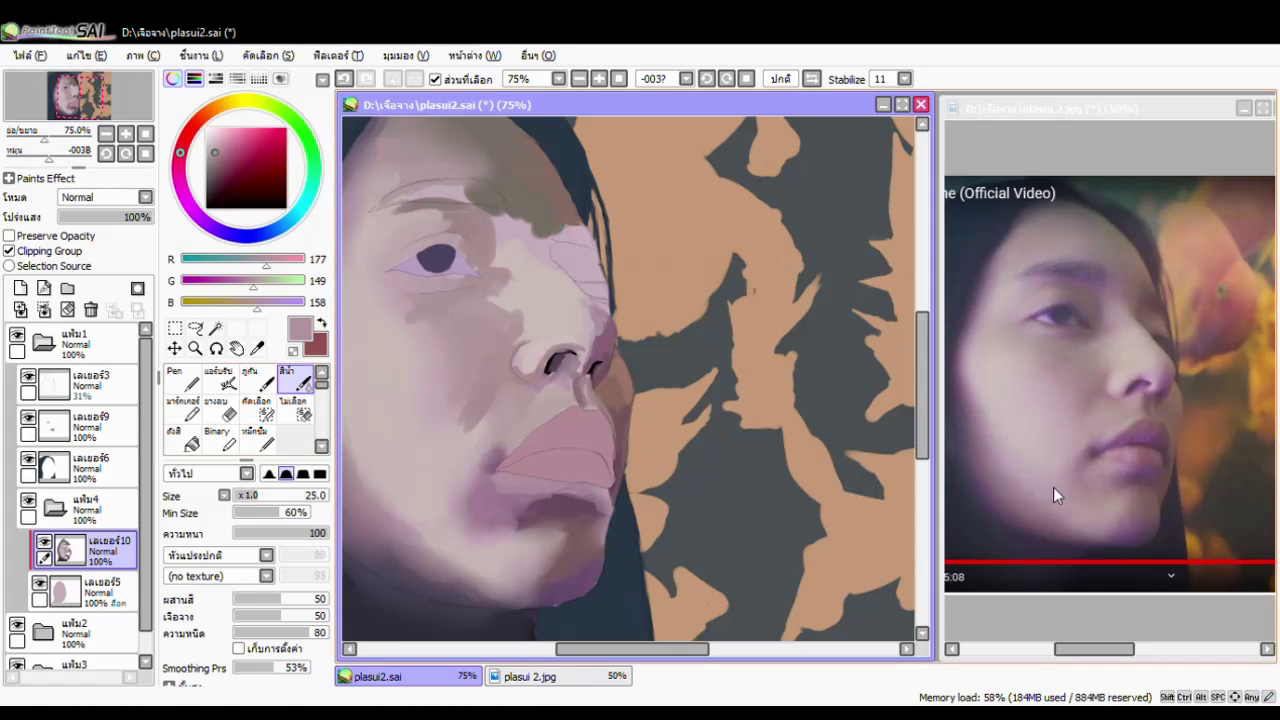
left_click(477, 393, "alt")
left_click(501, 264, "alt")
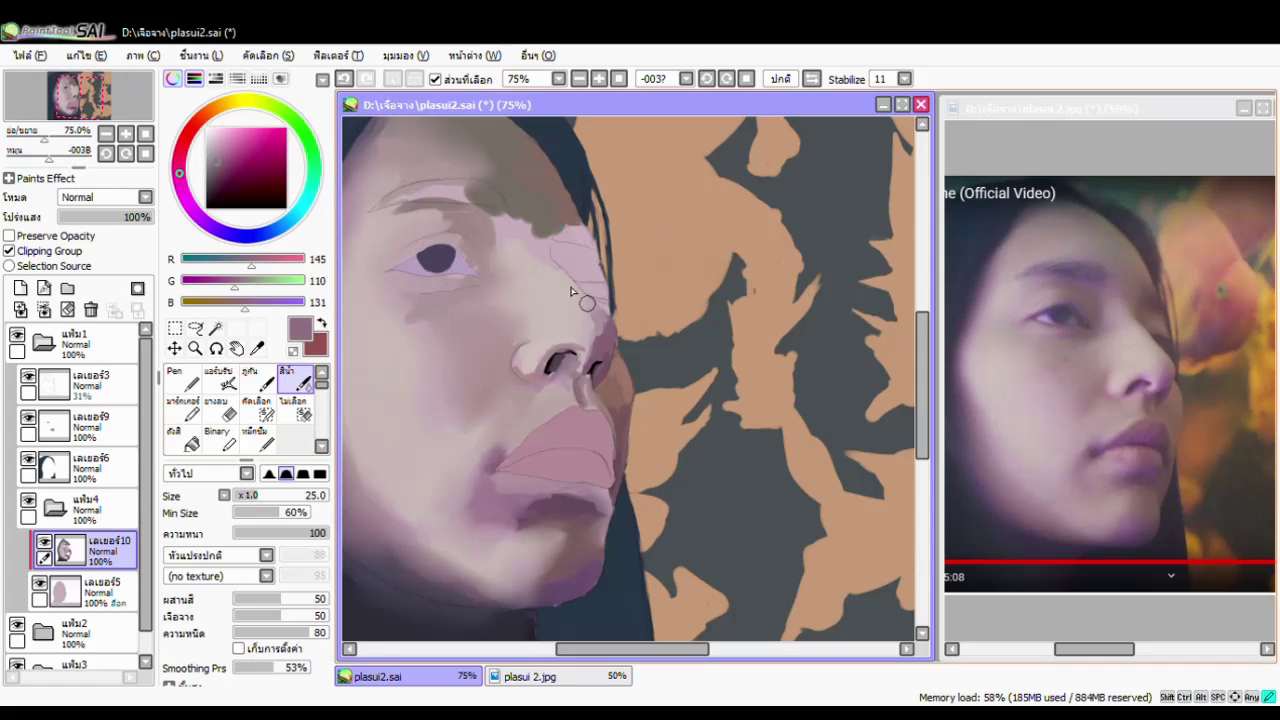
Blend the shading around the eye, from the brow and temple down to the upper cheek.
left_click(450, 222, "alt")
left_click(453, 302, "alt")
scroll(452, 290, "up", 1)
scroll(452, 290, "left", 2)
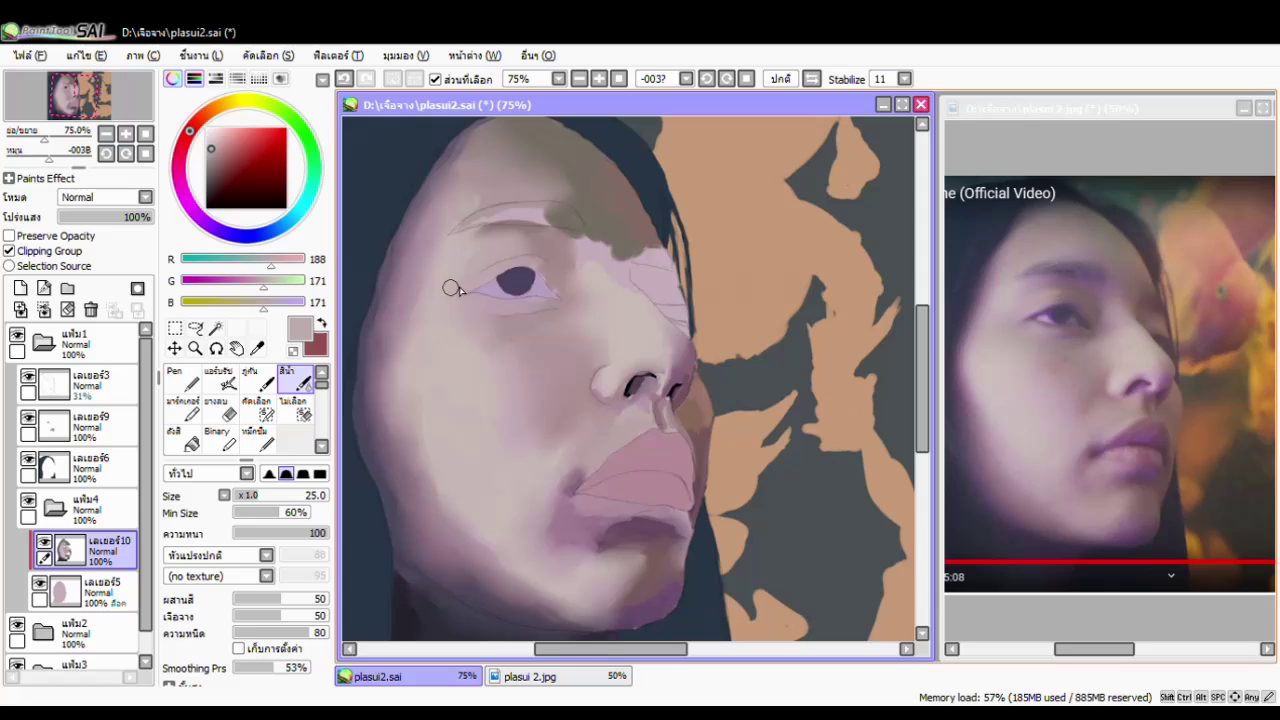
left_click(470, 338, "alt")
left_click(500, 243, "alt")
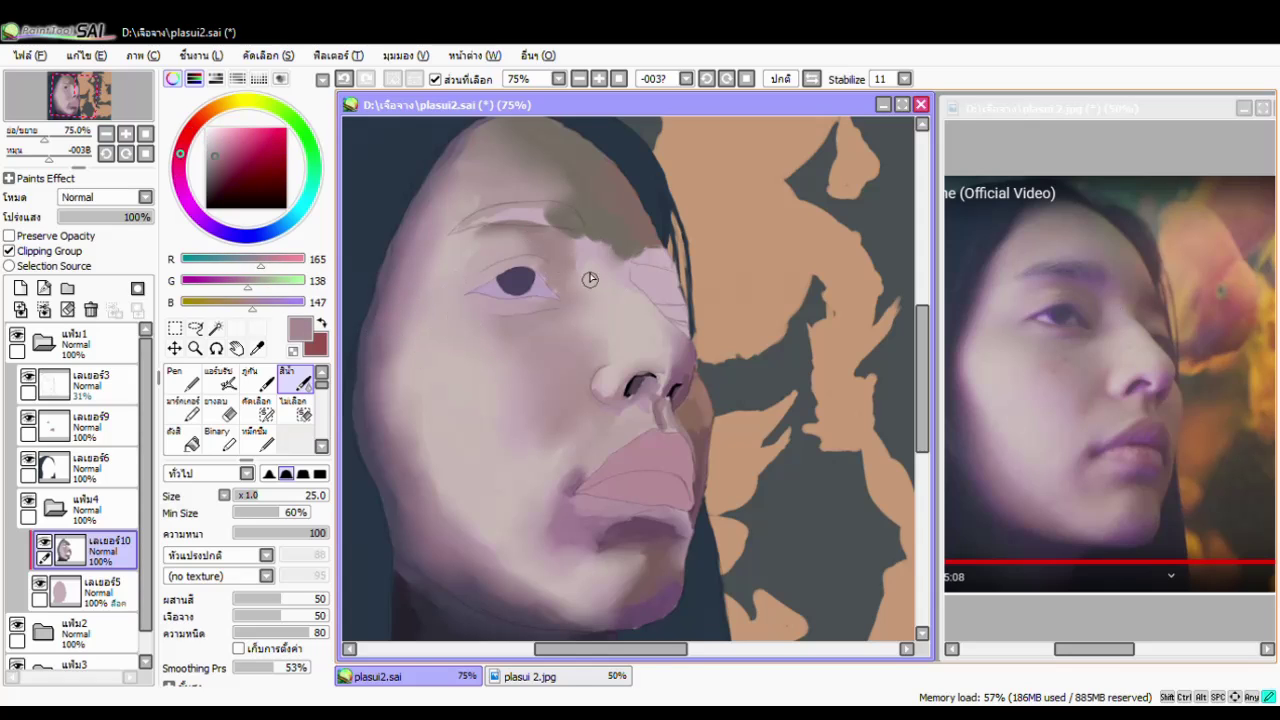
Paint a greyish mauve shadow between the inner eye corner, the eyebrow and the bridge of the nose.
key("b")
left_click(547, 266, "alt")
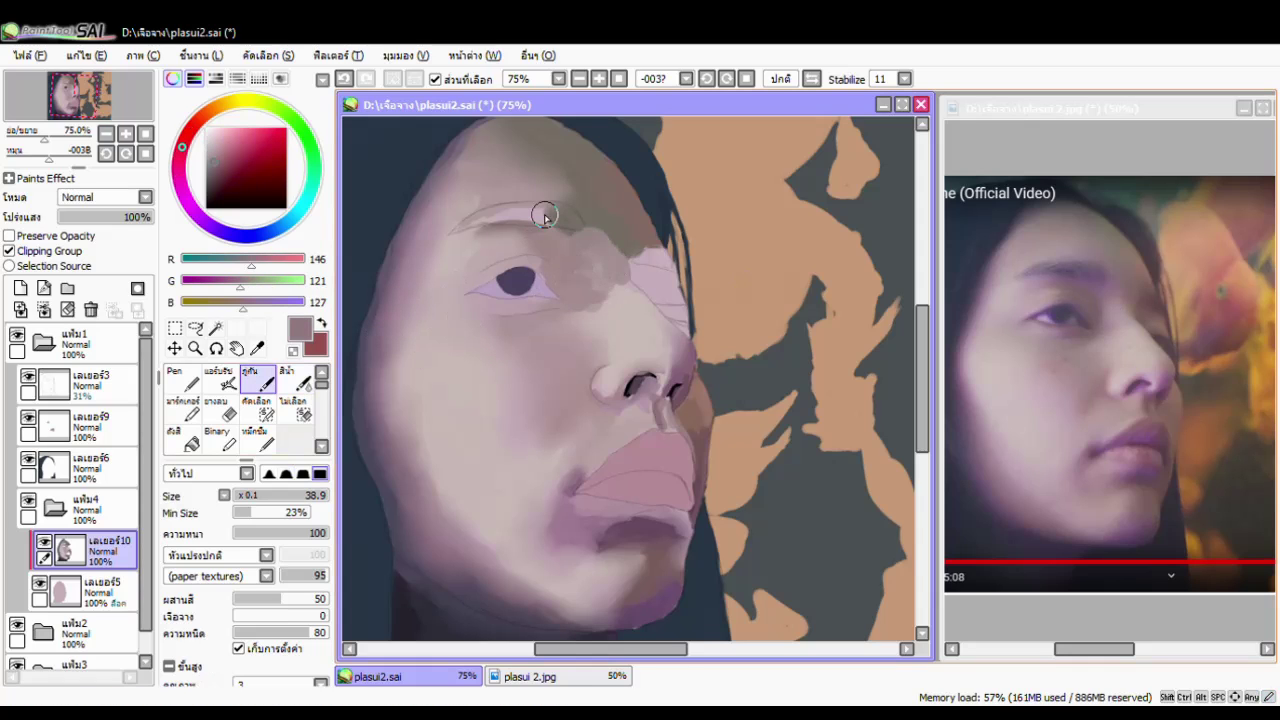
left_click(509, 257, "alt")
scroll(520, 250, "up", 1)
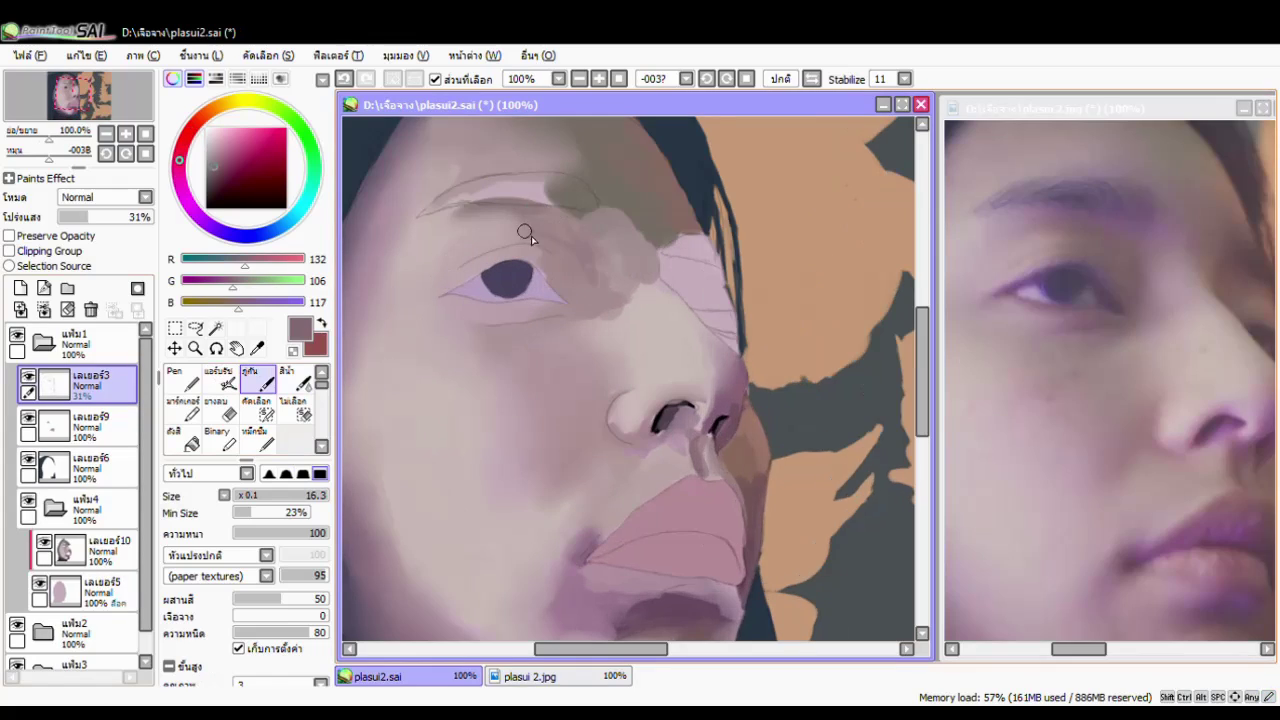
left_click_drag(500, 245, 420, 222)
left_click_drag(575, 325, 541, 310)
key("ctrl+z")
key("ctrl+z")
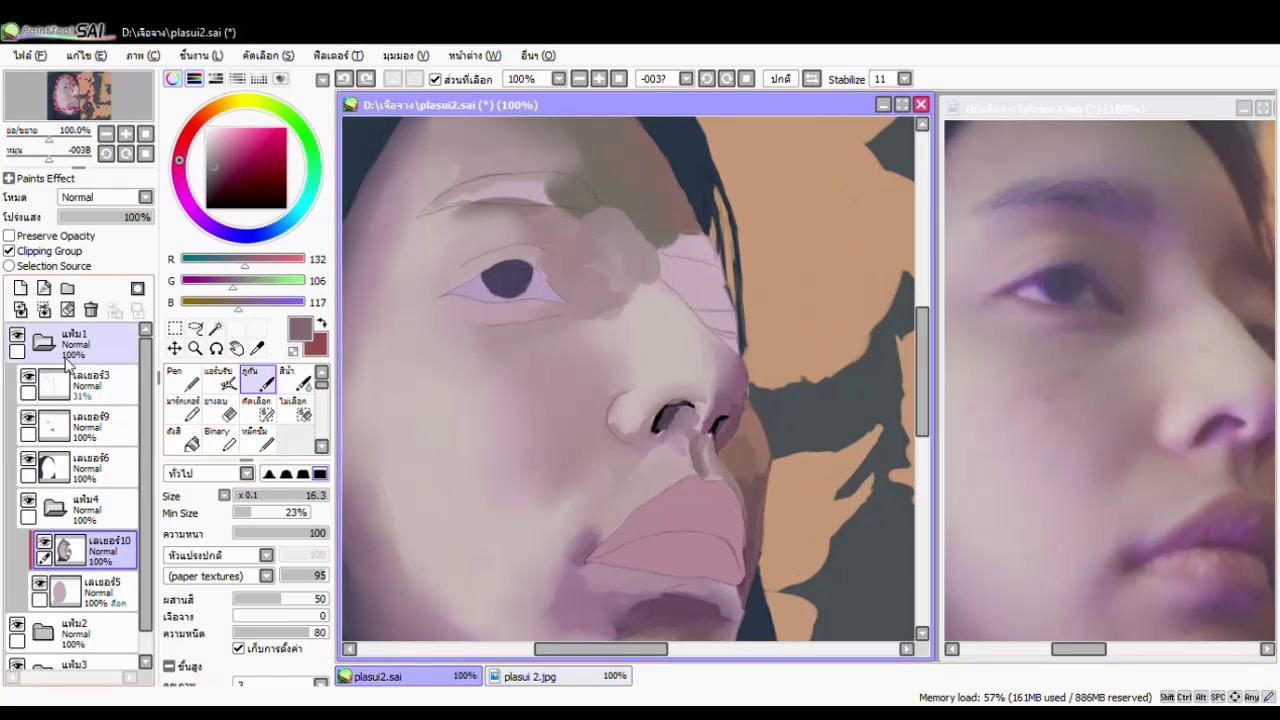
key("ctrl+z")
Repaint the nose bridge in a lighter tone from the reference photo, and shade the eyebrow and inner eye corner.
left_click(1165, 308, "alt")
left_click_drag(657, 286, 594, 234)
left_click(1003, 351, "alt")
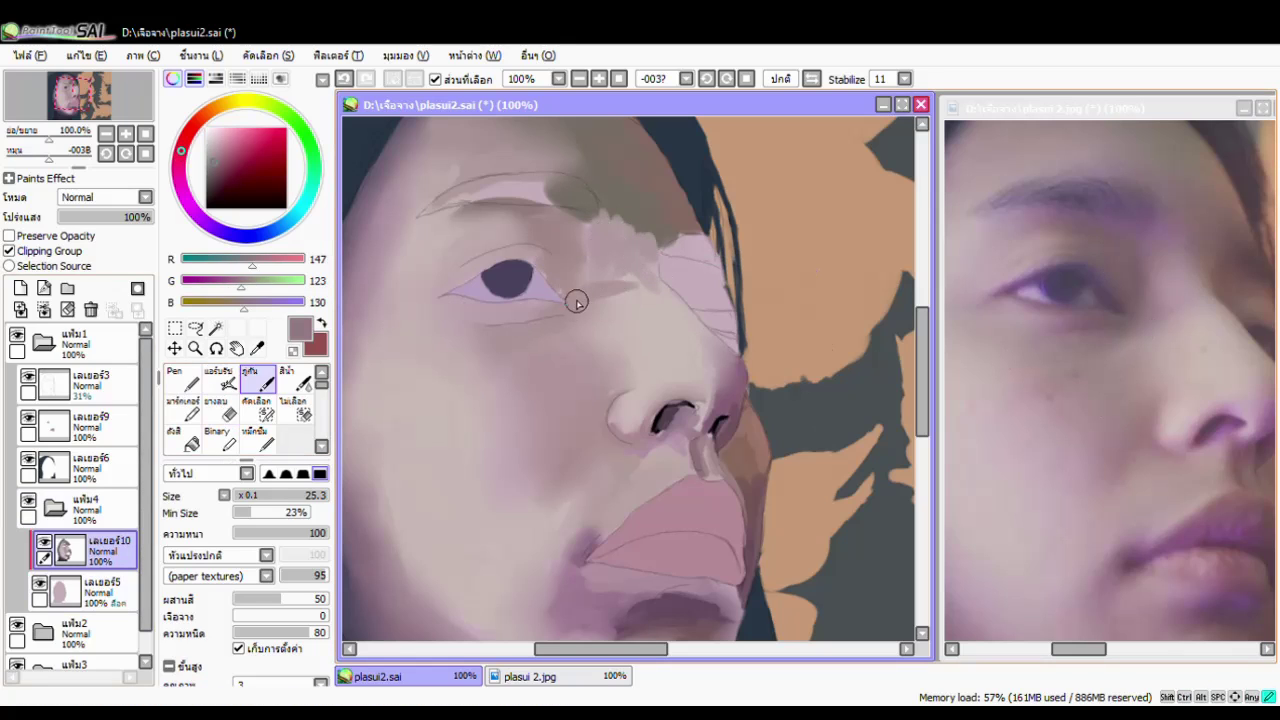
left_click(583, 270, "alt")
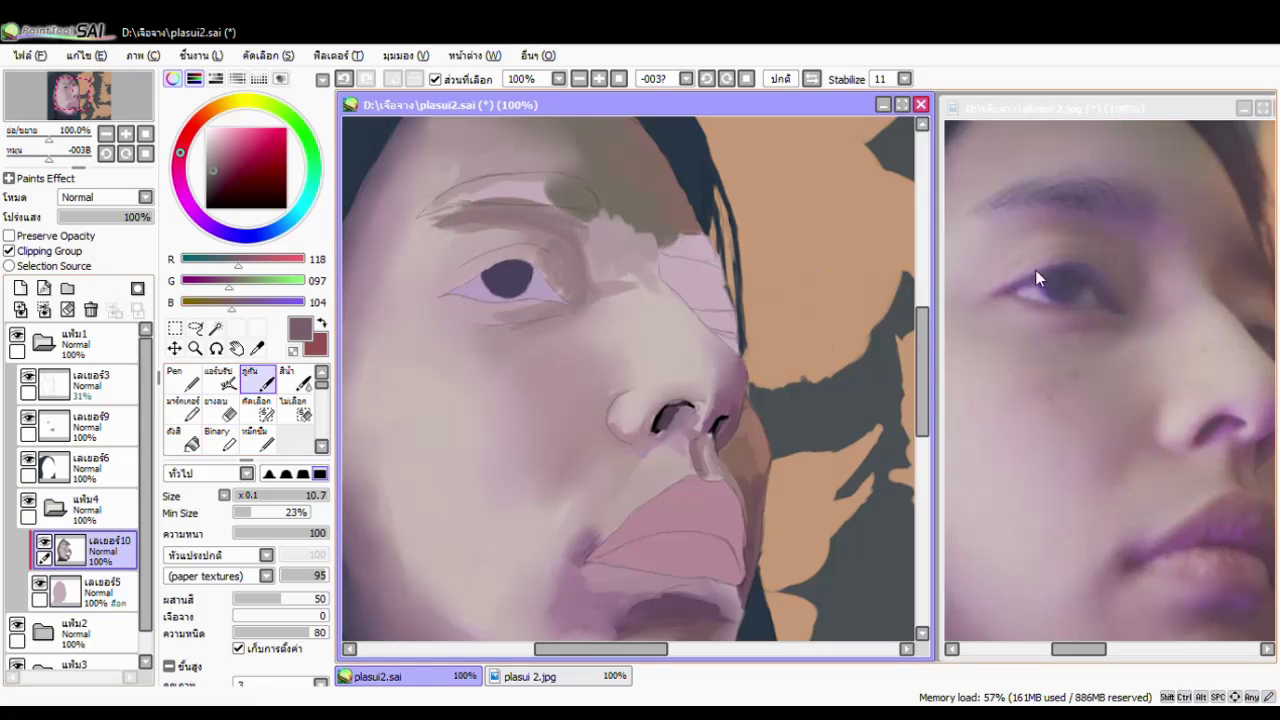
Draw thin dark lines with the Pen along the upper eyelid crease and below the lower eyelid.
key("n")
left_click(636, 302, "alt")
key("ctrl+z")
left_click_drag(495, 333, 637, 197)
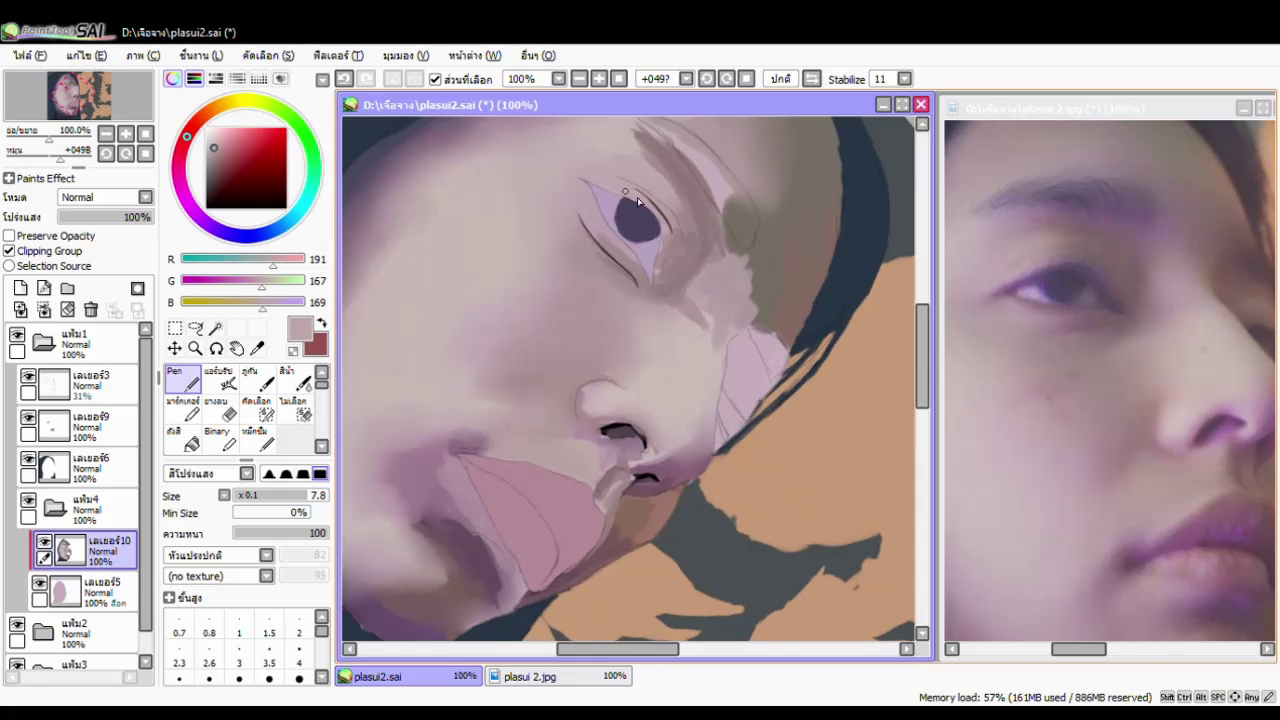
left_click_drag(612, 263, 570, 205)
Shade the outer corner and lower lid of the eye with a mauve sampled from the reference photo.
left_click(258, 378)
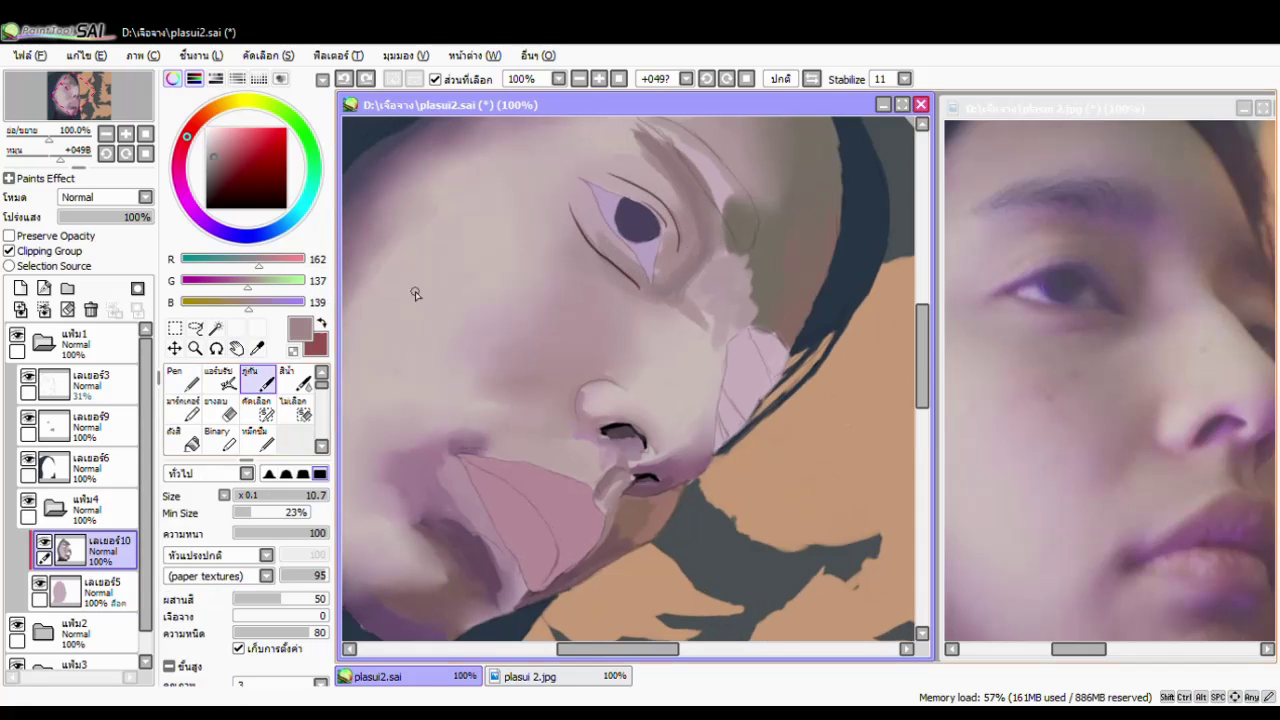
left_click(1031, 301, "alt")
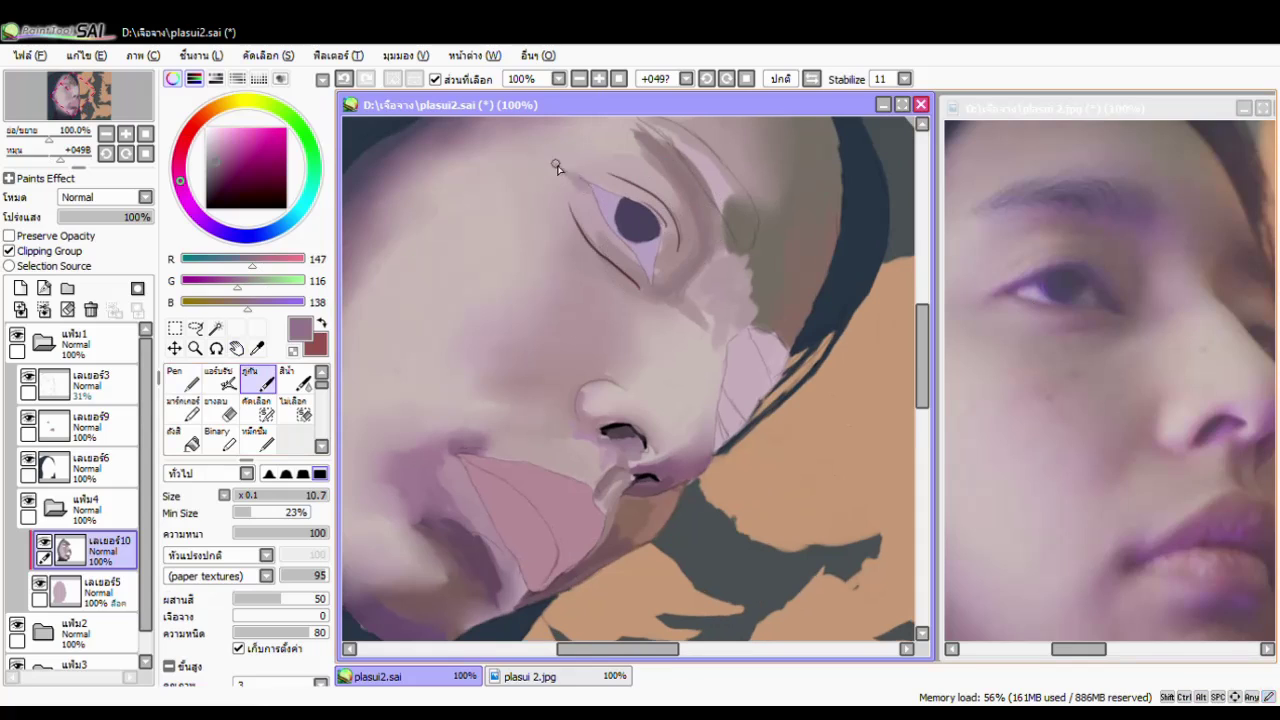
left_click(512, 140, "alt")
Reset the canvas rotation and blend the shading below the eye and across the nose bridge with the watercolor brush.
key("Delete")
key("c")
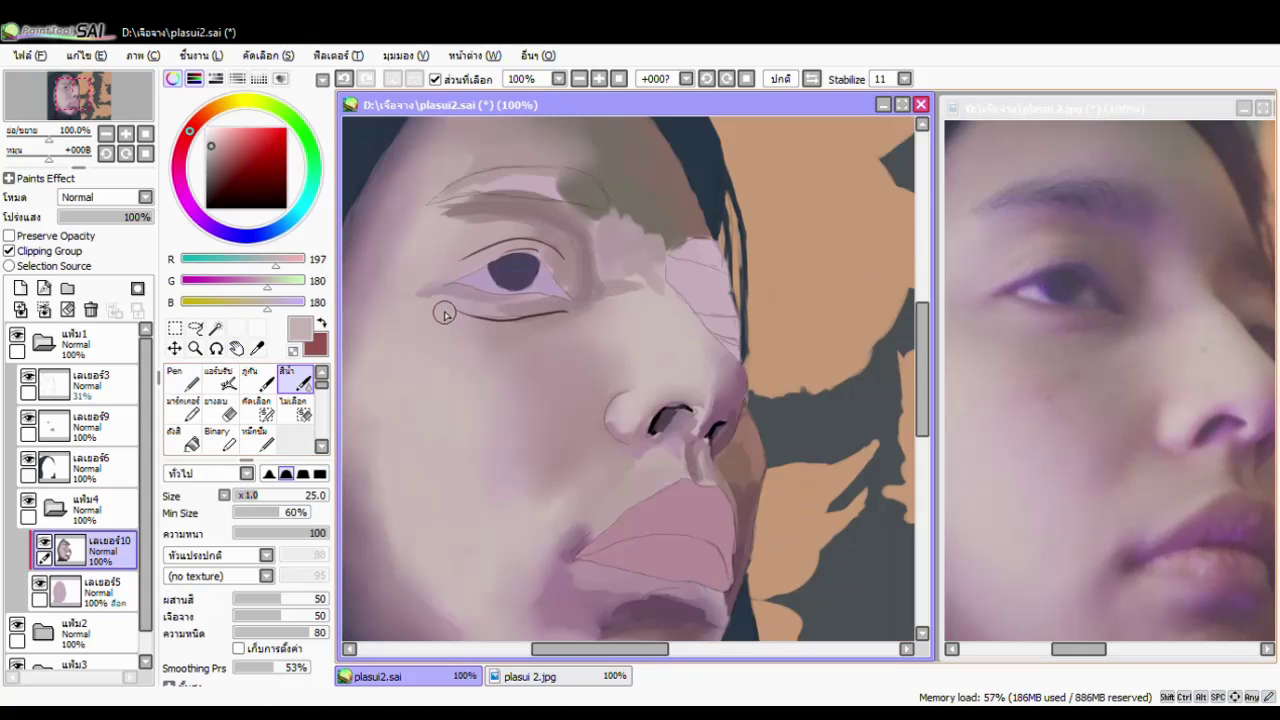
left_click(641, 288, "alt")
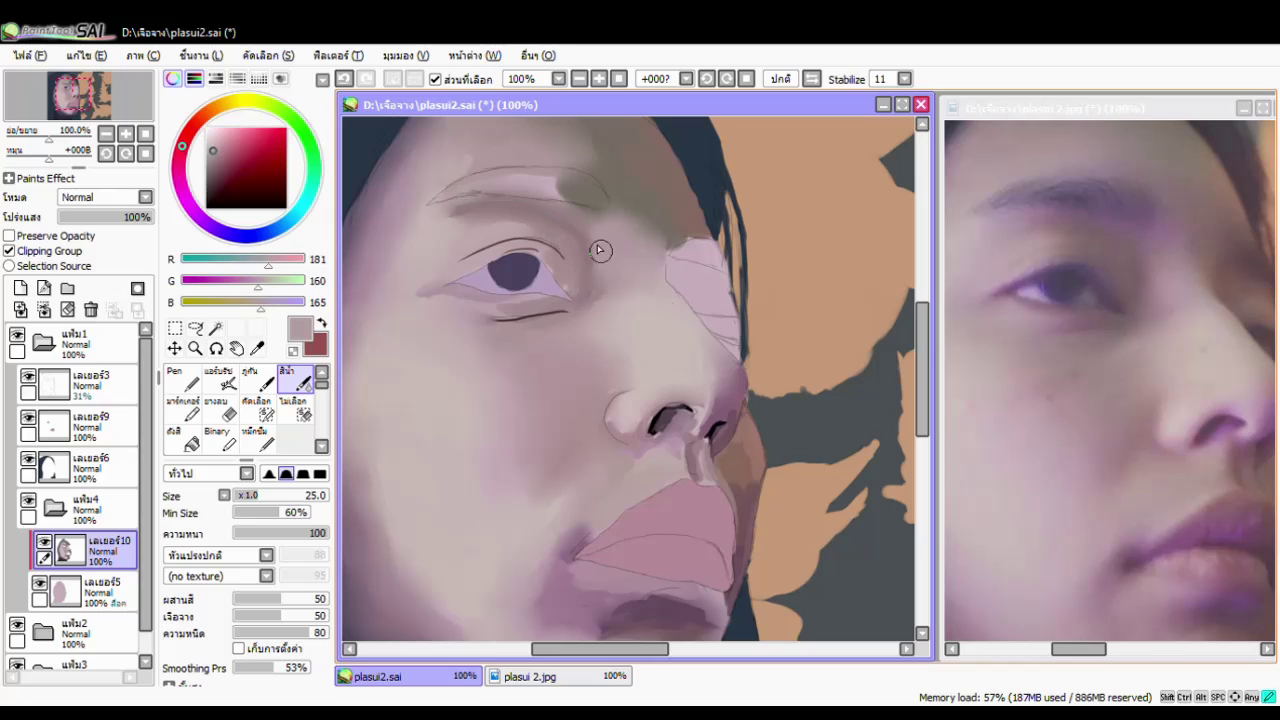
Paint a brown-grey shadow patch in the far eye socket beside the nose bridge.
left_click(404, 304, "alt")
key("b")
left_click(608, 248, "alt")
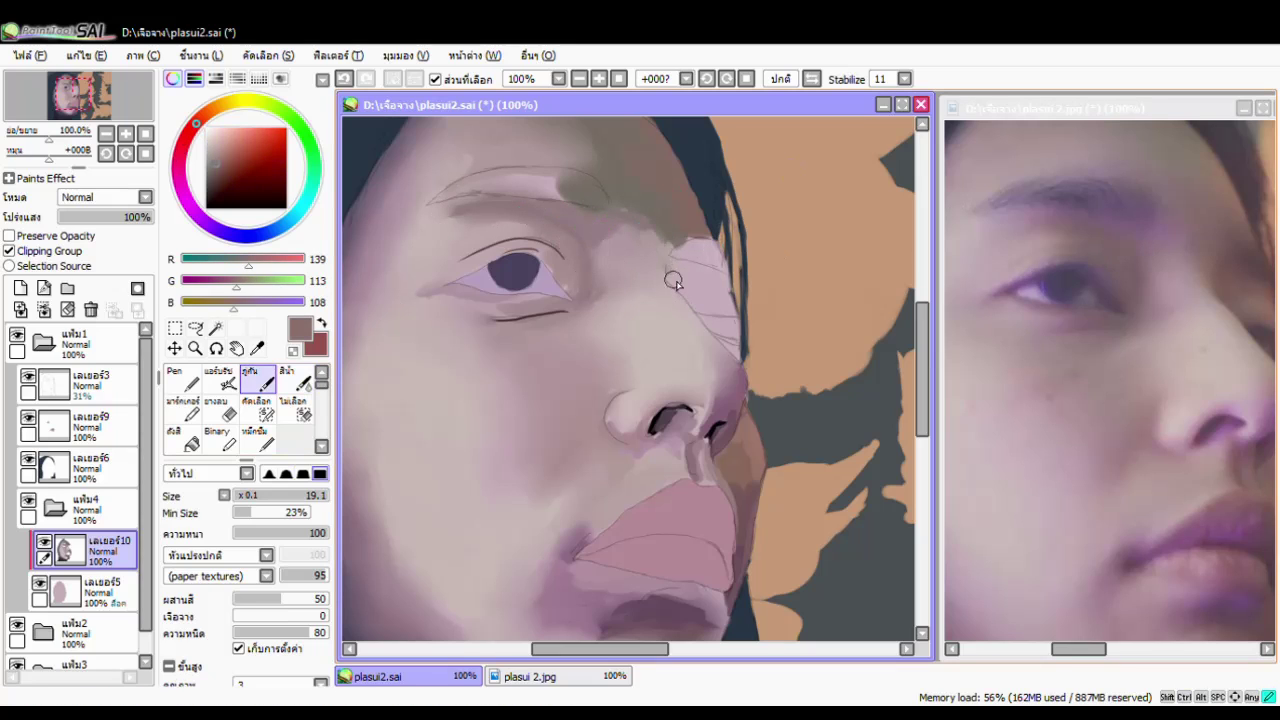
left_click(690, 250, "alt")
left_click(423, 240, "alt")
left_click(295, 372)
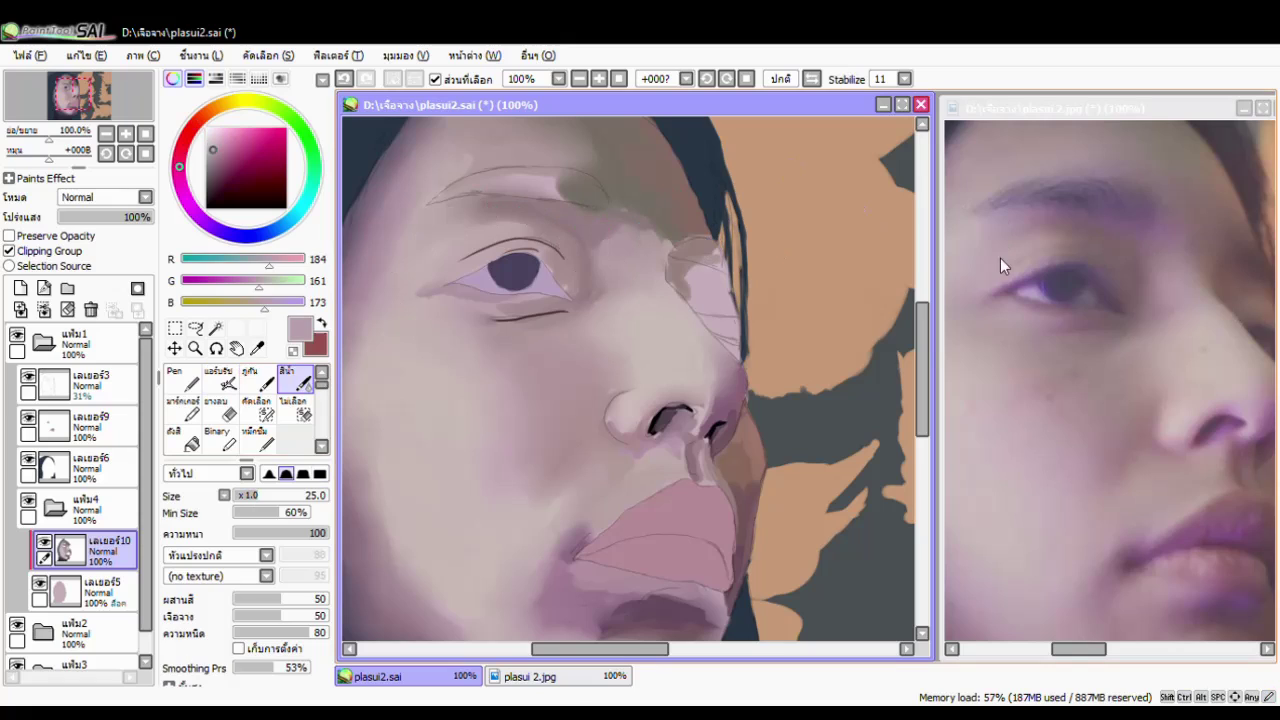
Shade the inner eye corner, upper lid and area below the near eye with darker mauve tones and colors sampled from the reference photo.
key("b")
left_click(715, 260, "alt")
left_click(557, 243, "alt")
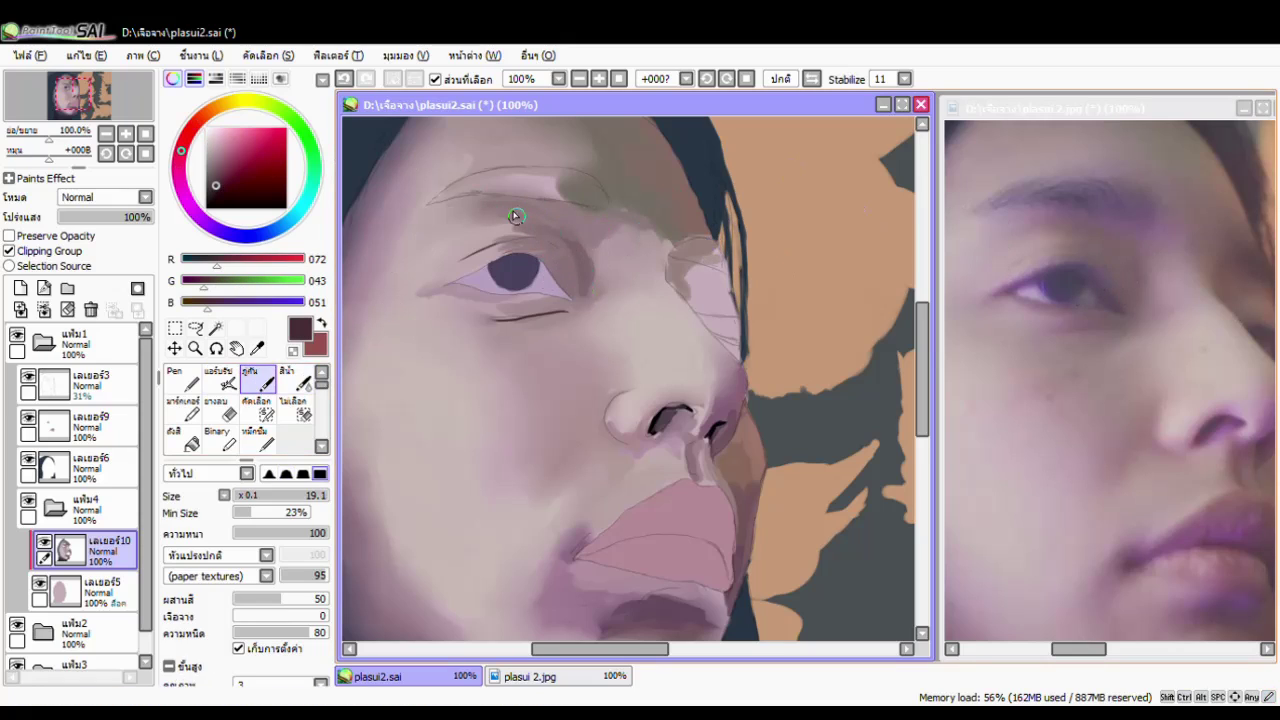
left_click(968, 341, "alt")
left_click(994, 343, "alt")
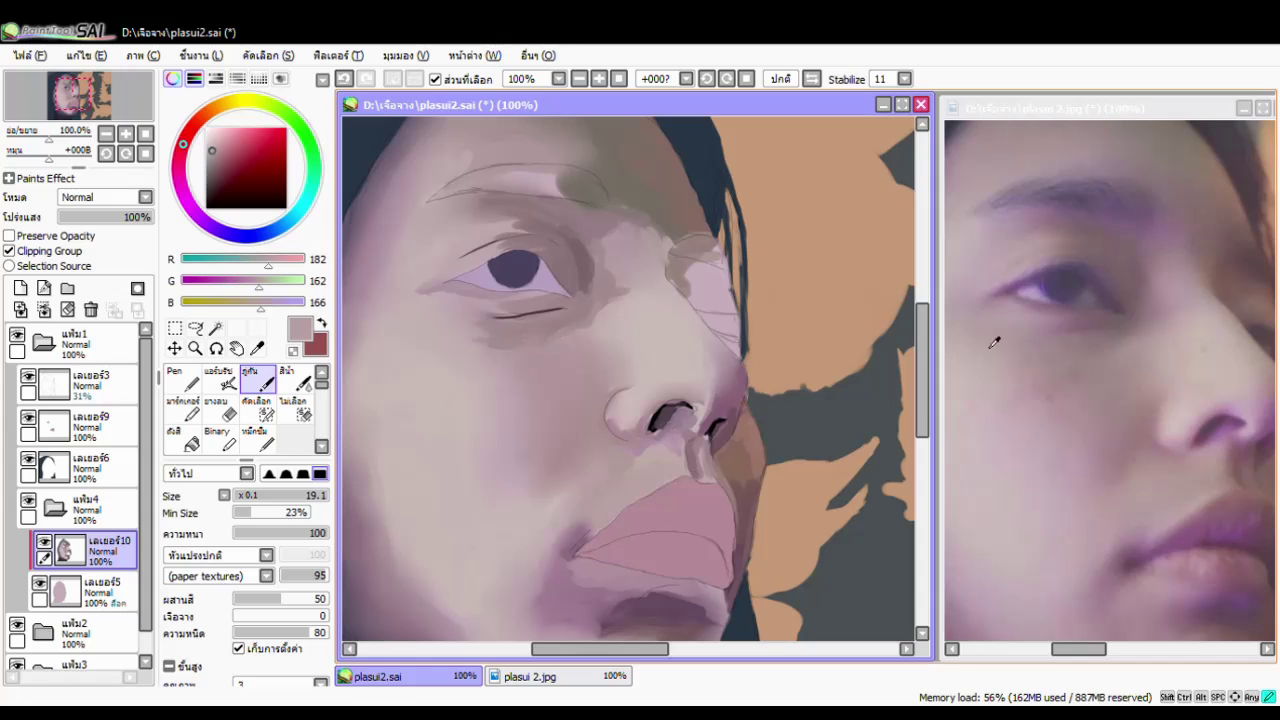
Blend the shading on the eyelids, inner eye corner and under-eye area with the watercolor brush, finishing at size 9.
key("c")
left_click(475, 242, "alt")
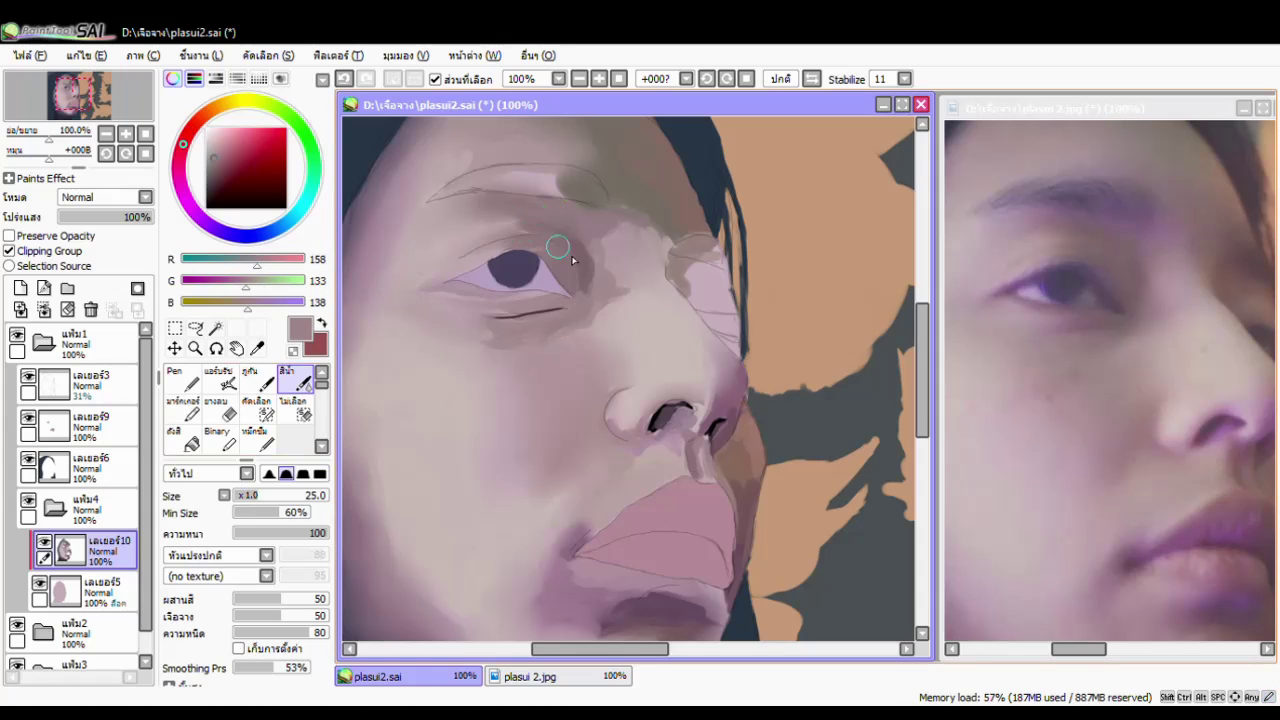
left_click(548, 252, "alt")
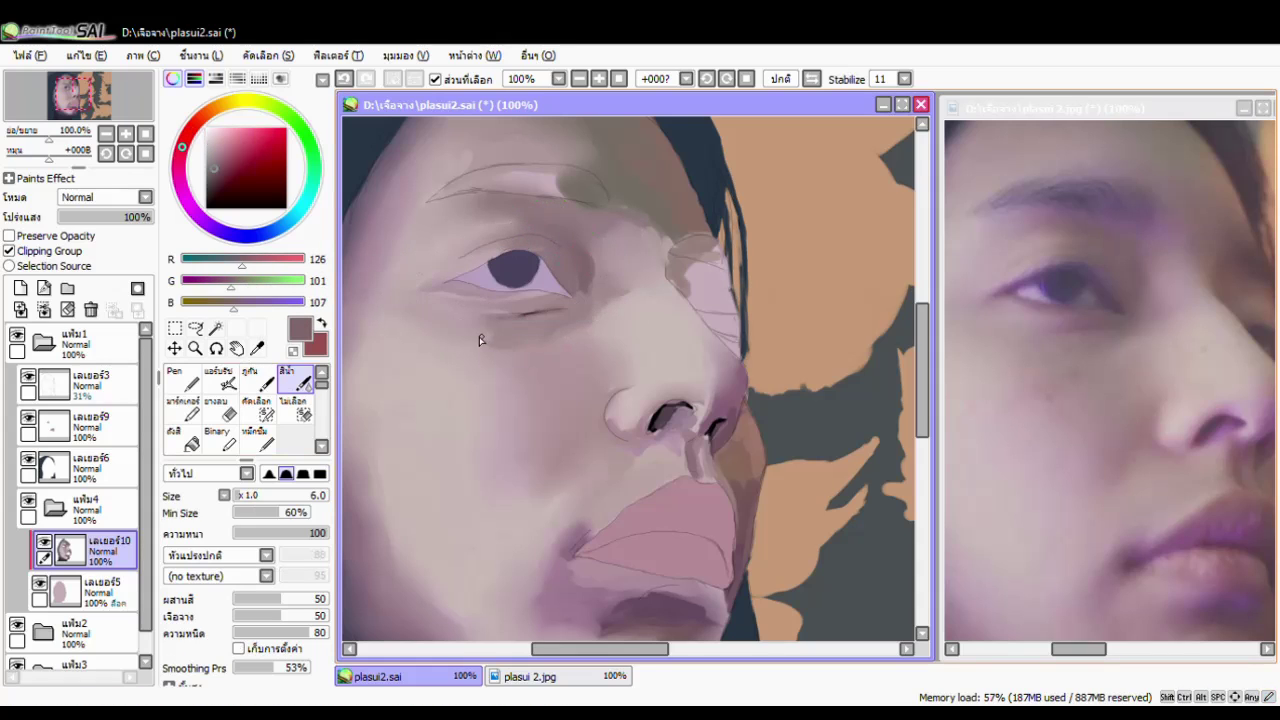
key("bracketright")
key("bracketright")
key("bracketright")
left_click(588, 278, "alt")
left_click_drag(455, 228, 577, 238)
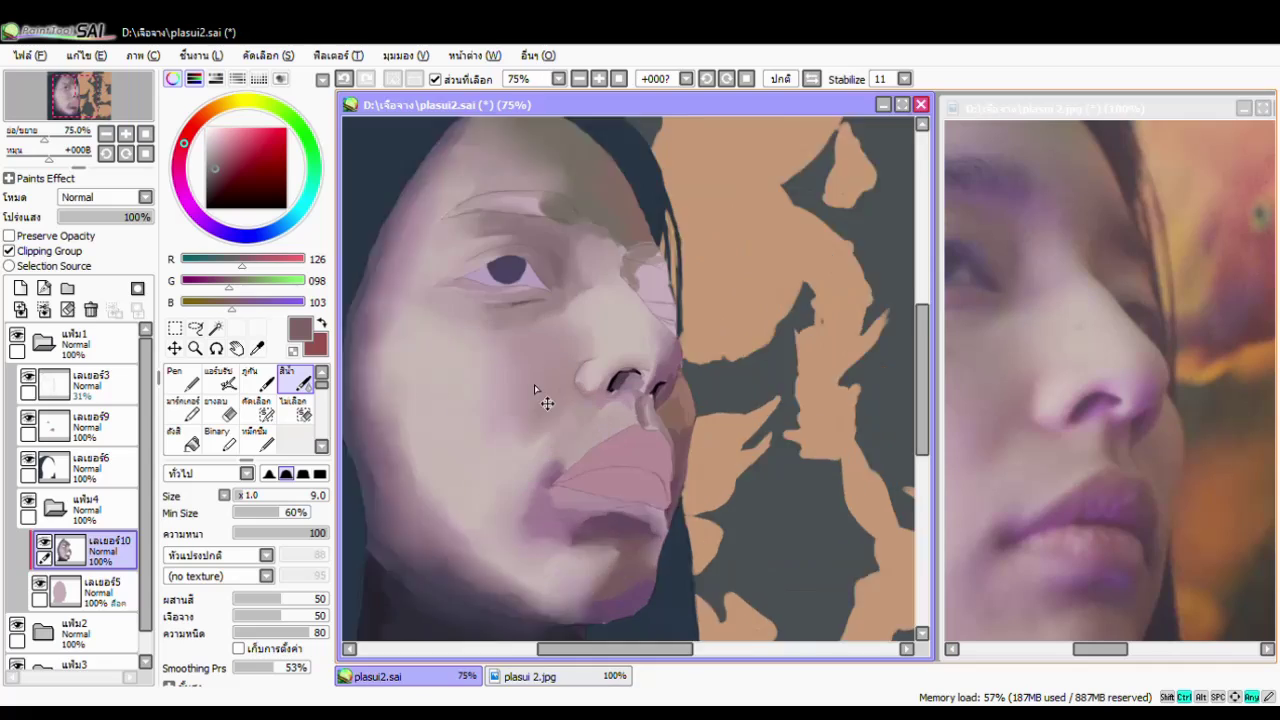
Paint the skin between the nose and upper lip with a light mauve sampled from the reference photo, using a size 9.4 brush.
left_click(255, 378)
left_click_drag(688, 386, 700, 450)
left_click(1015, 507, "alt")
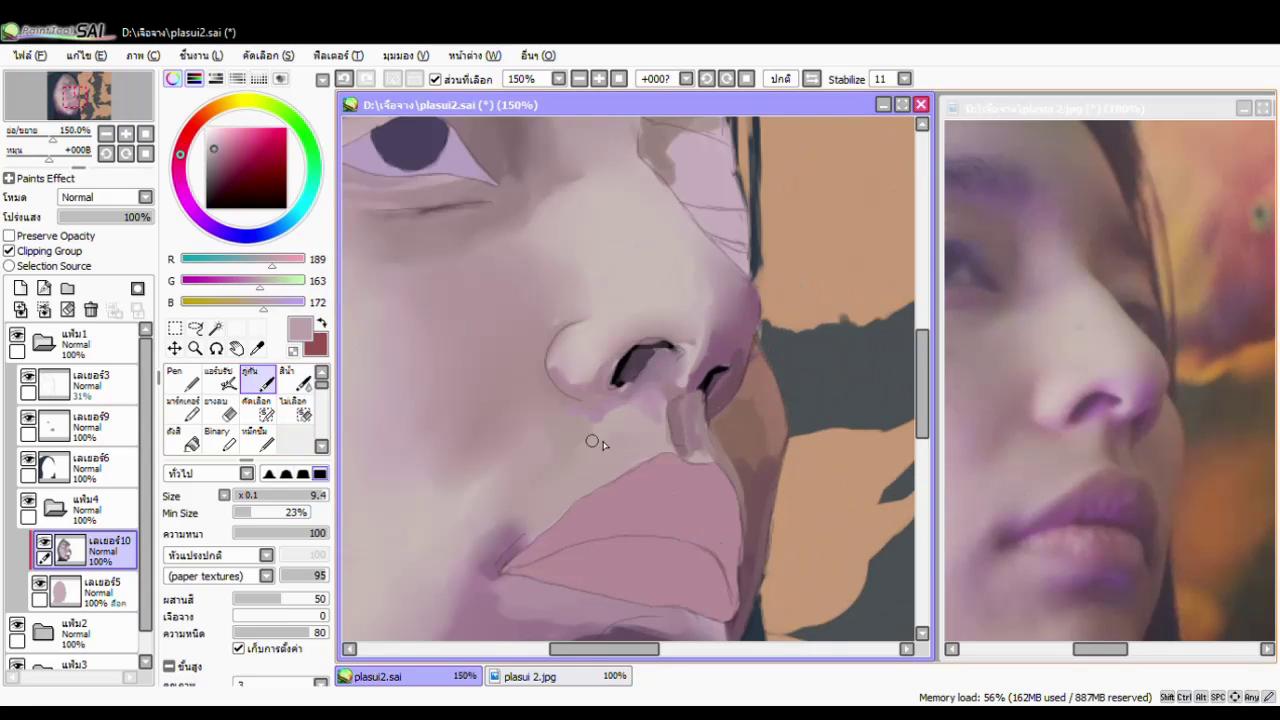
left_click(586, 492, "alt")
scroll(586, 563, "down", 3)
Paint purple patches below the lower lip and blend the skin above the mouth corner with the watercolor brush.
left_click(566, 497, "alt")
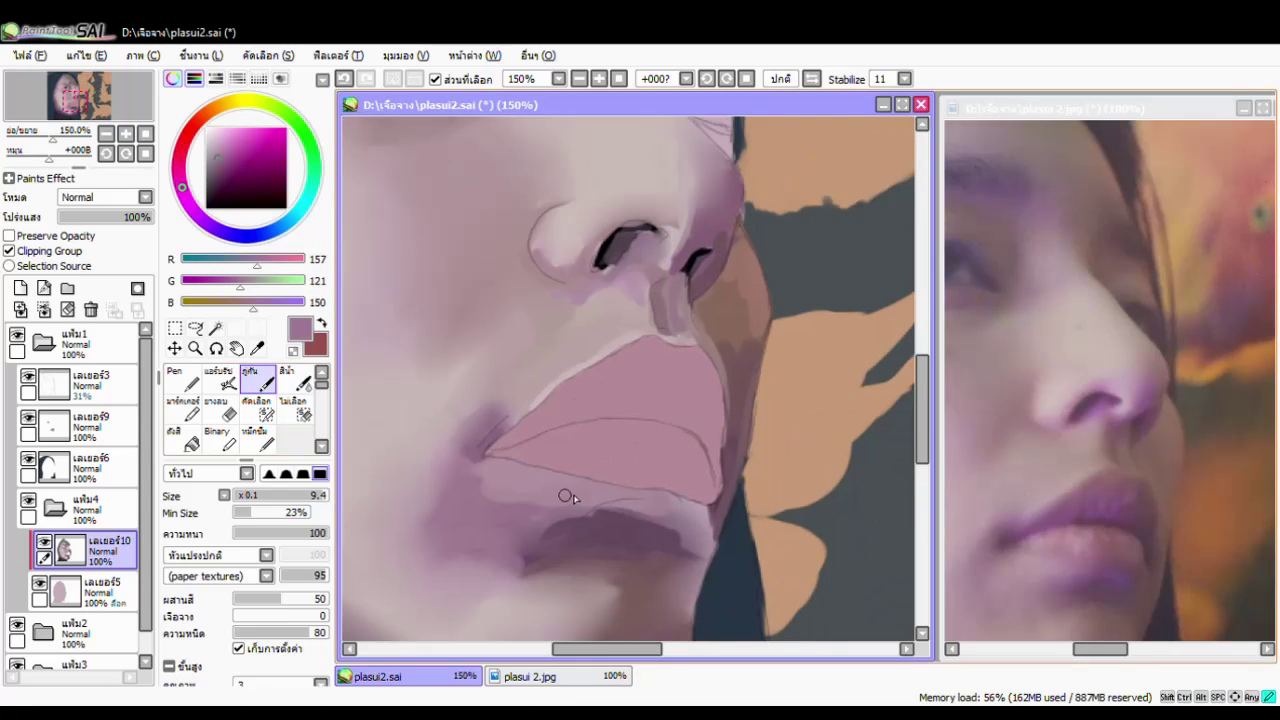
left_click(614, 357, "alt")
left_click(518, 415, "alt")
key("c")
left_click(521, 411, "alt")
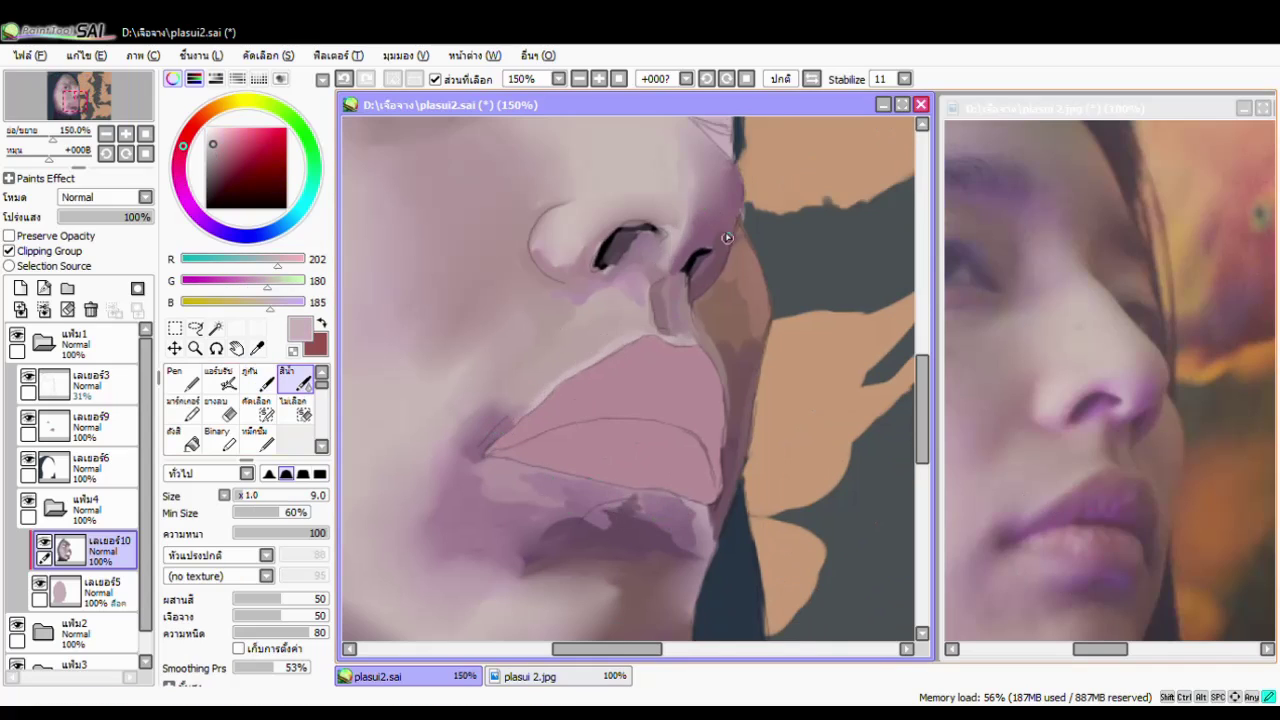
Shade the philtrum in purple, then darken and blend the shadow at the far side below the lower lip.
left_click(1044, 415, "alt")
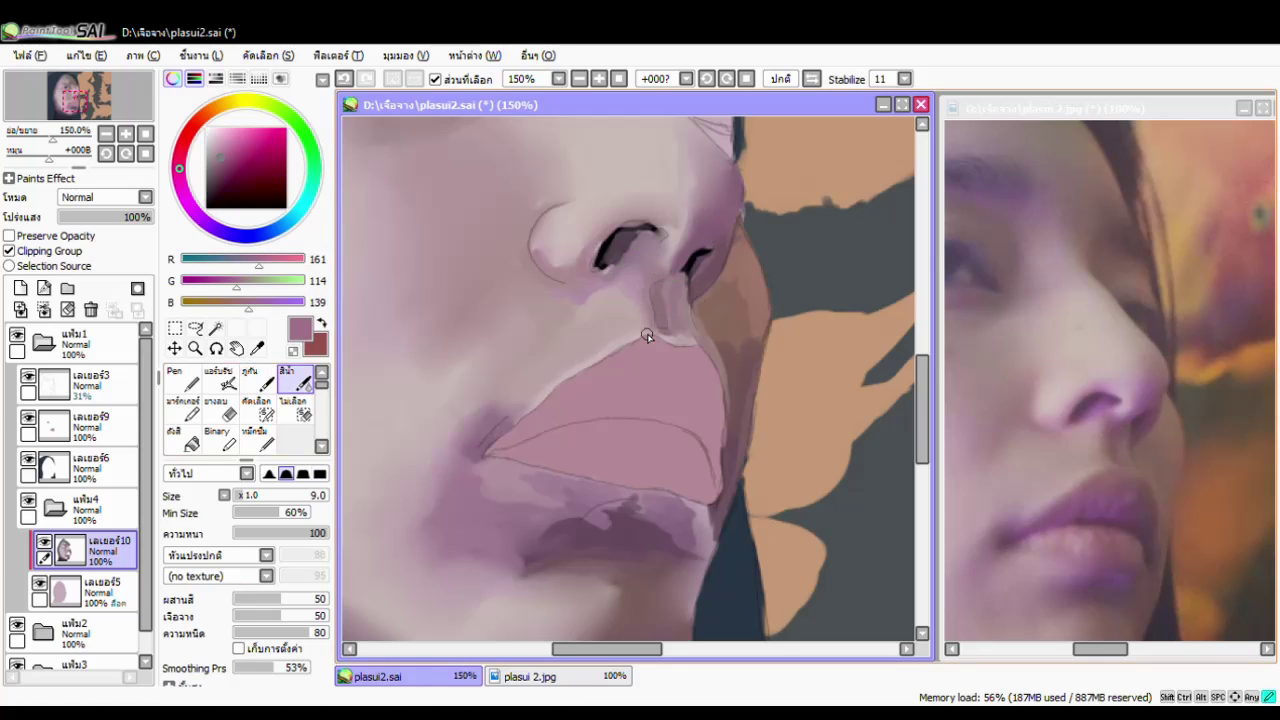
key("b")
left_click(670, 310, "alt")
scroll(694, 322, "down", 2)
left_click(694, 466, "alt")
key("c")
left_click(678, 456, "alt")
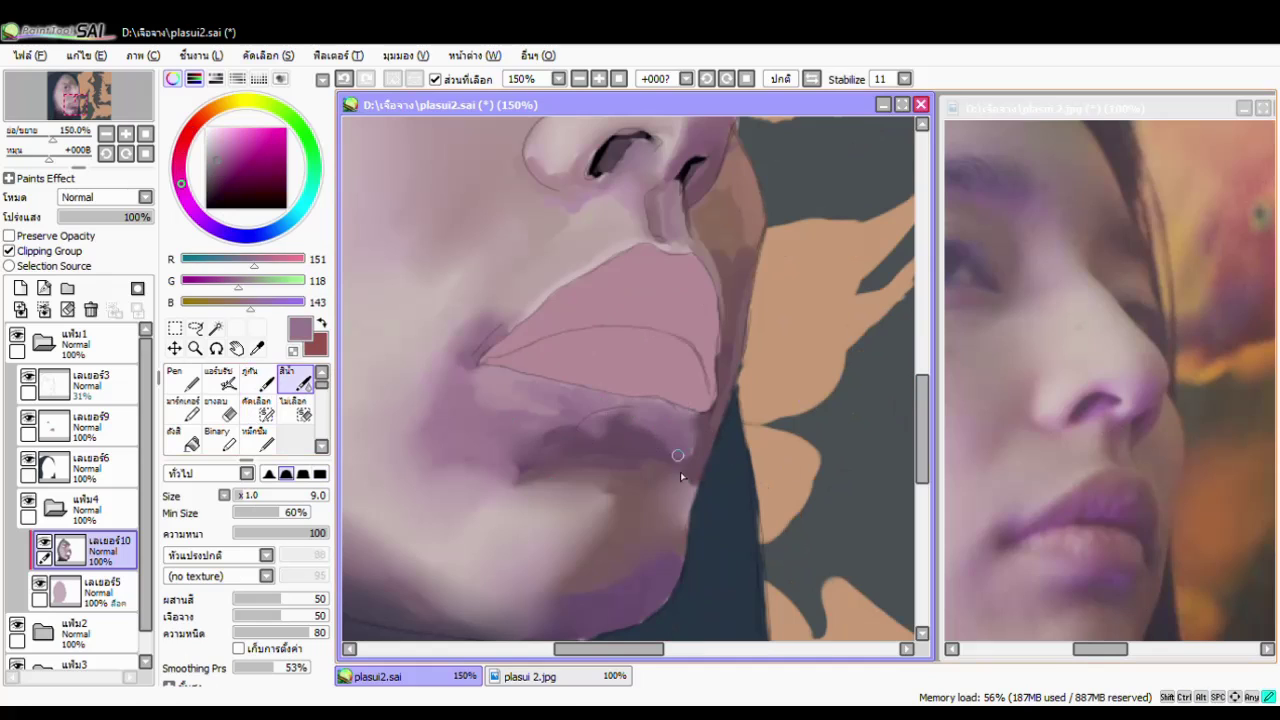
Paint pinkish-purple strokes along the lower edge of the lower lip and blend them with the watercolor brush.
key("b")
left_click(563, 399, "alt")
left_click_drag(537, 397, 628, 418)
left_click(506, 336, "alt")
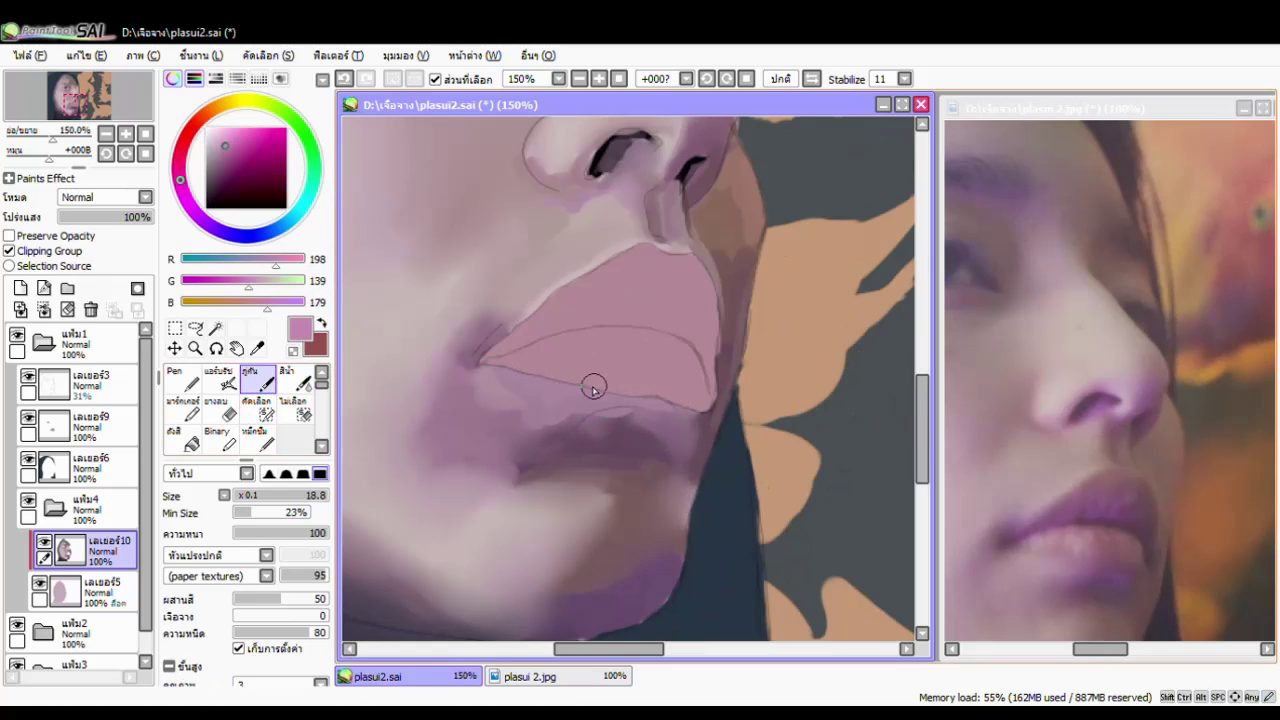
left_click_drag(524, 379, 651, 408)
key("c")
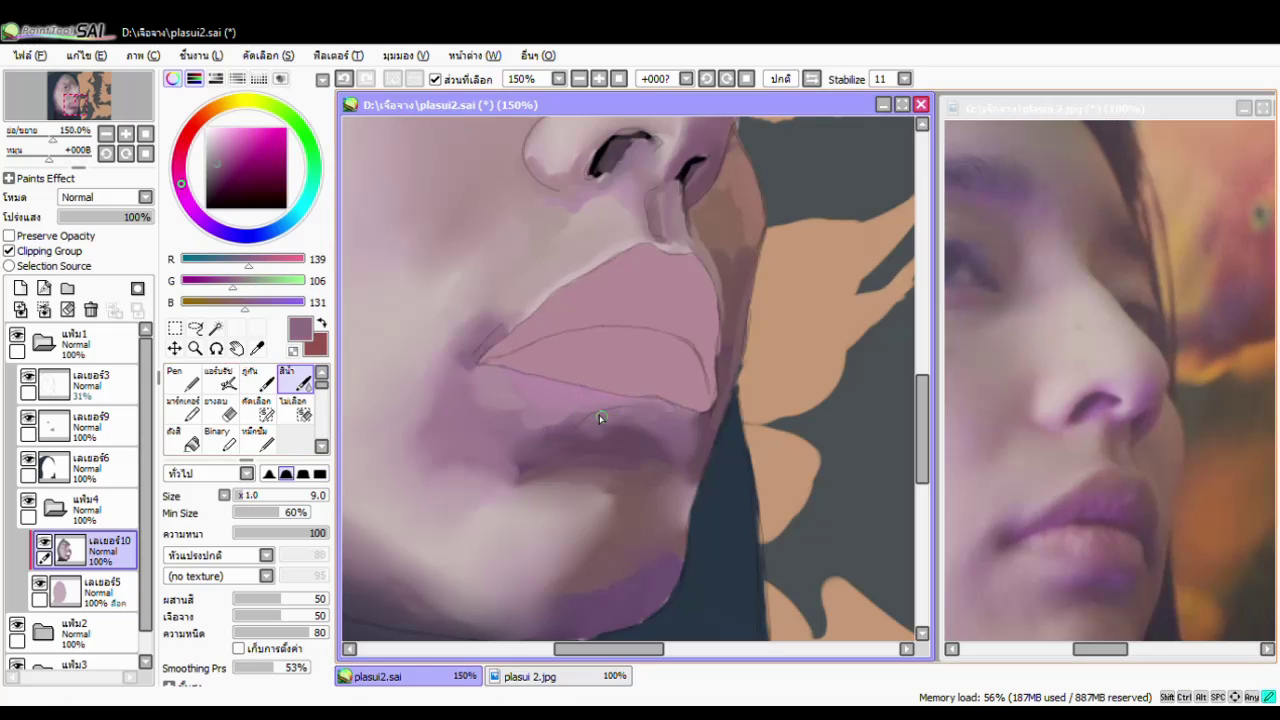
left_click(524, 416, "alt")
Paint brown and purple shadow patches under the lower lip and across the far side of the chin.
left_click(262, 378)
left_click(674, 443, "alt")
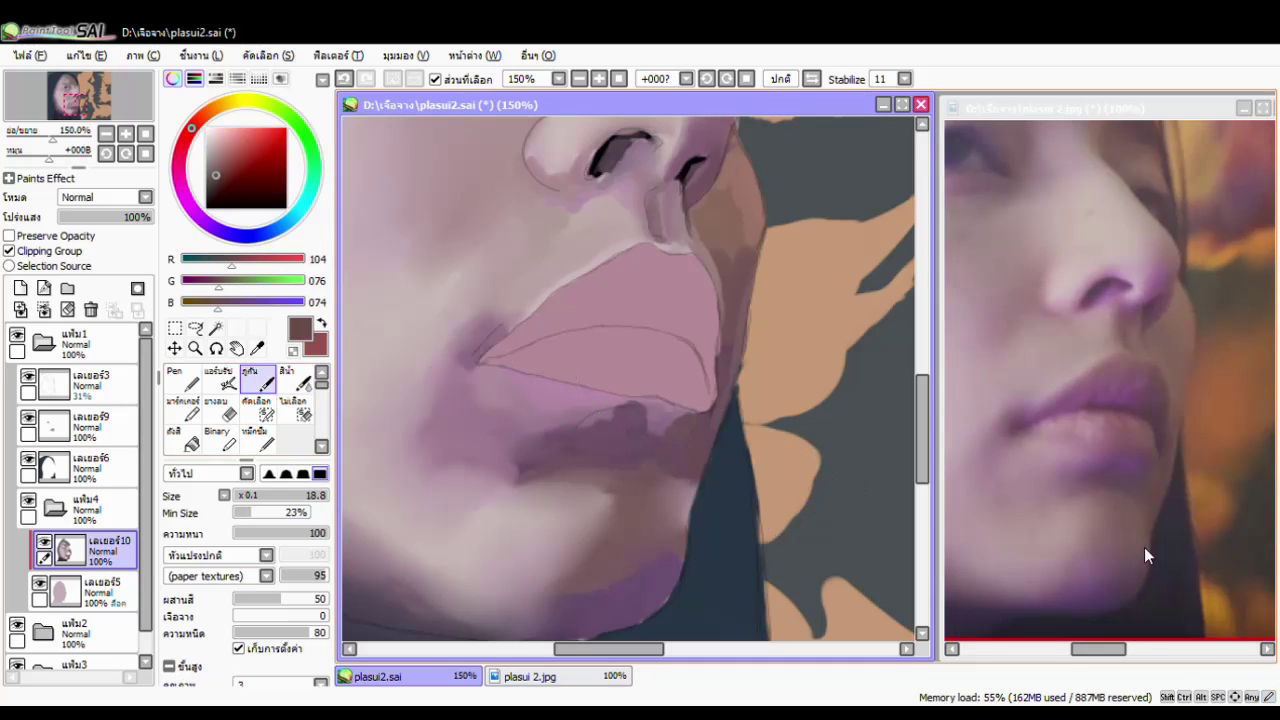
left_click(690, 505, "alt")
left_click(651, 443, "alt")
mouse_move(600, 490)
left_mouse_down()
mouse_move(592, 535)
mouse_move(524, 598)
mouse_move(536, 525)
left_mouse_up()
left_click(1066, 520, "alt")
Set the watercolor brush to size 20 and blend the chin, the shadow under the lower lip and the mouth corner.
key("c")
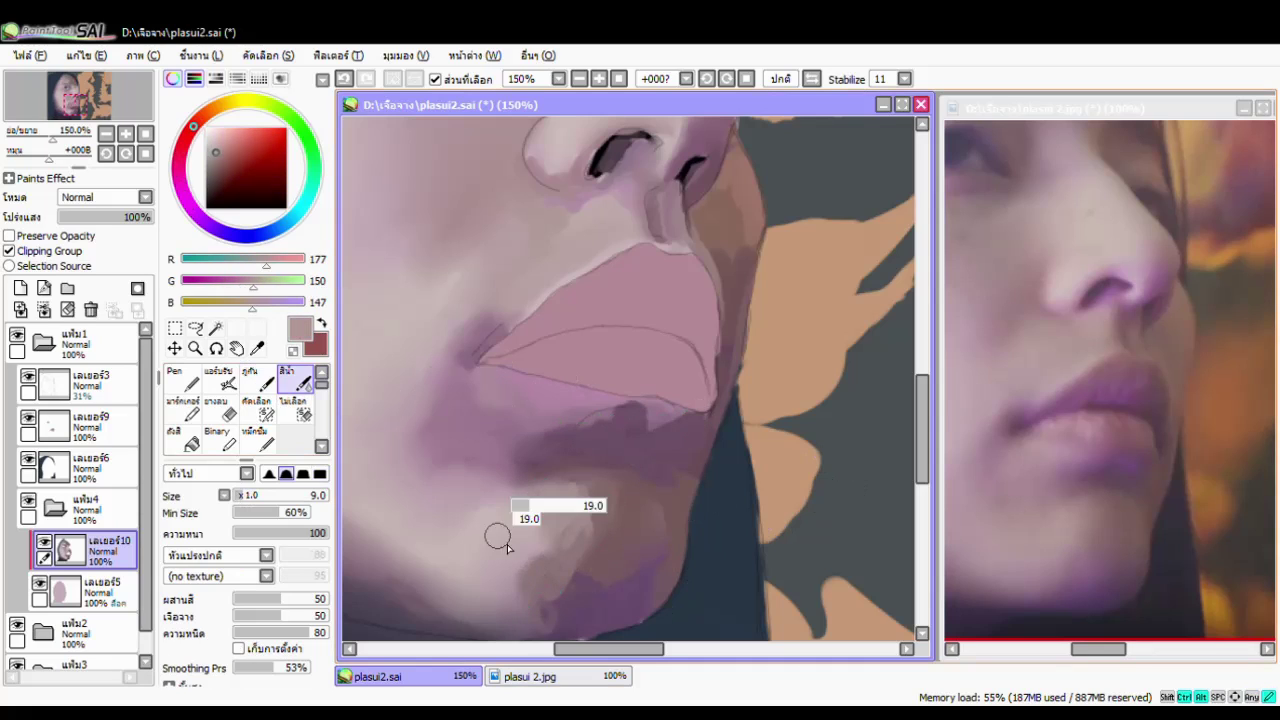
key("bracketright")
key("bracketright")
key("bracketright")
key("bracketright")
key("bracketright")
left_click(563, 606, "alt")
left_click(640, 591, "alt")
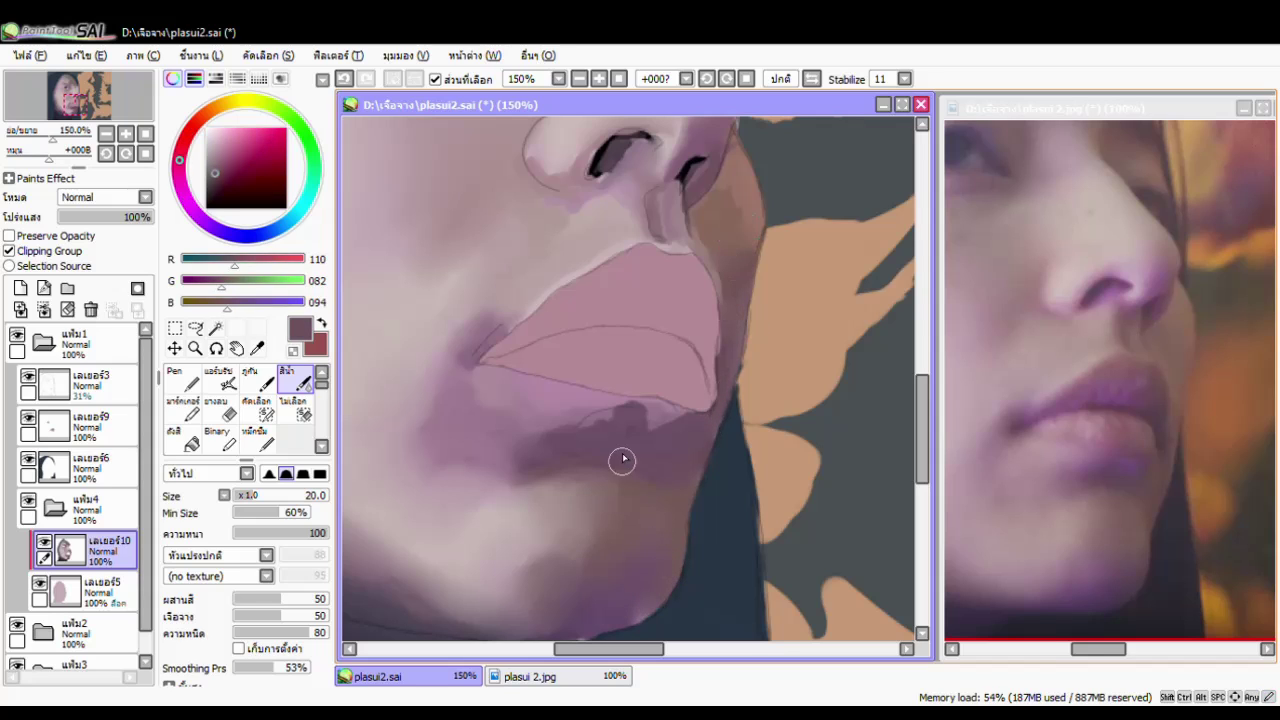
left_click(480, 436, "alt")
mouse_move(480, 436)
left_mouse_down()
mouse_move(533, 473)
mouse_move(583, 451)
left_mouse_up()
left_click(452, 495, "alt")
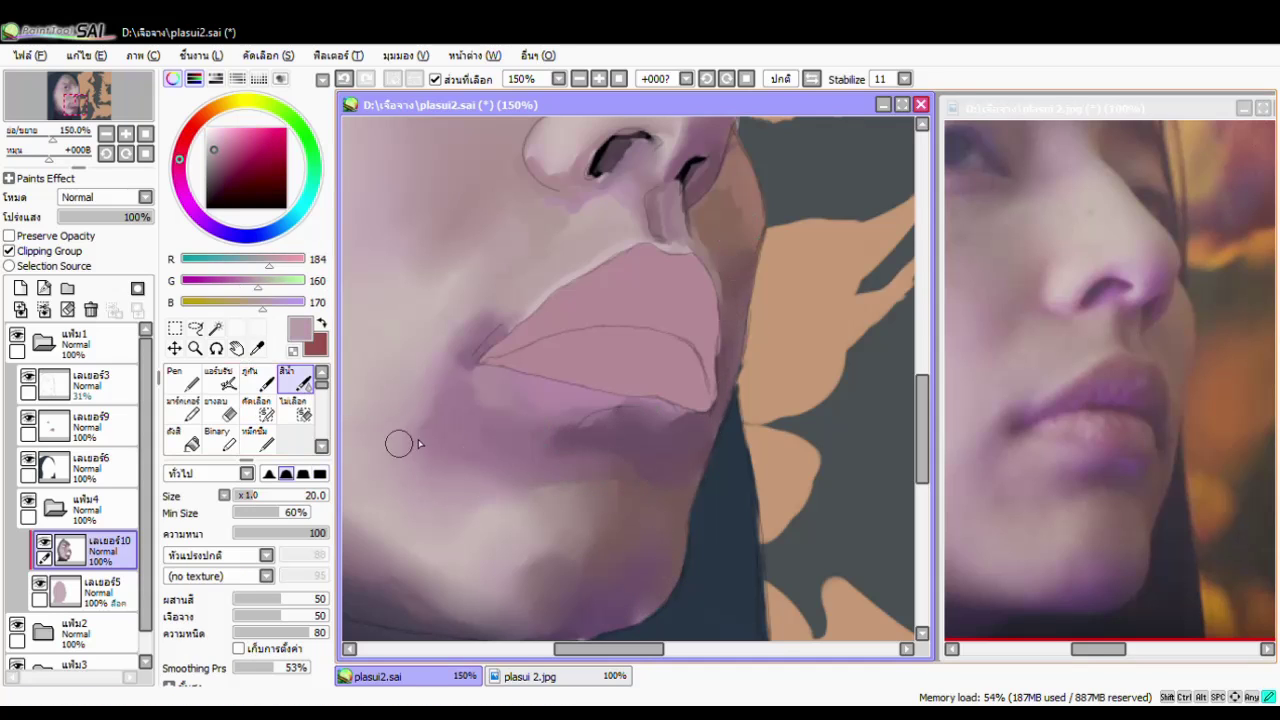
Shade the strip of skin between the lips and the far cheek edge, and blend it down toward the chin.
key("b")
left_click(720, 311, "alt")
key("c")
left_click(698, 378, "alt")
left_click(695, 413, "alt")
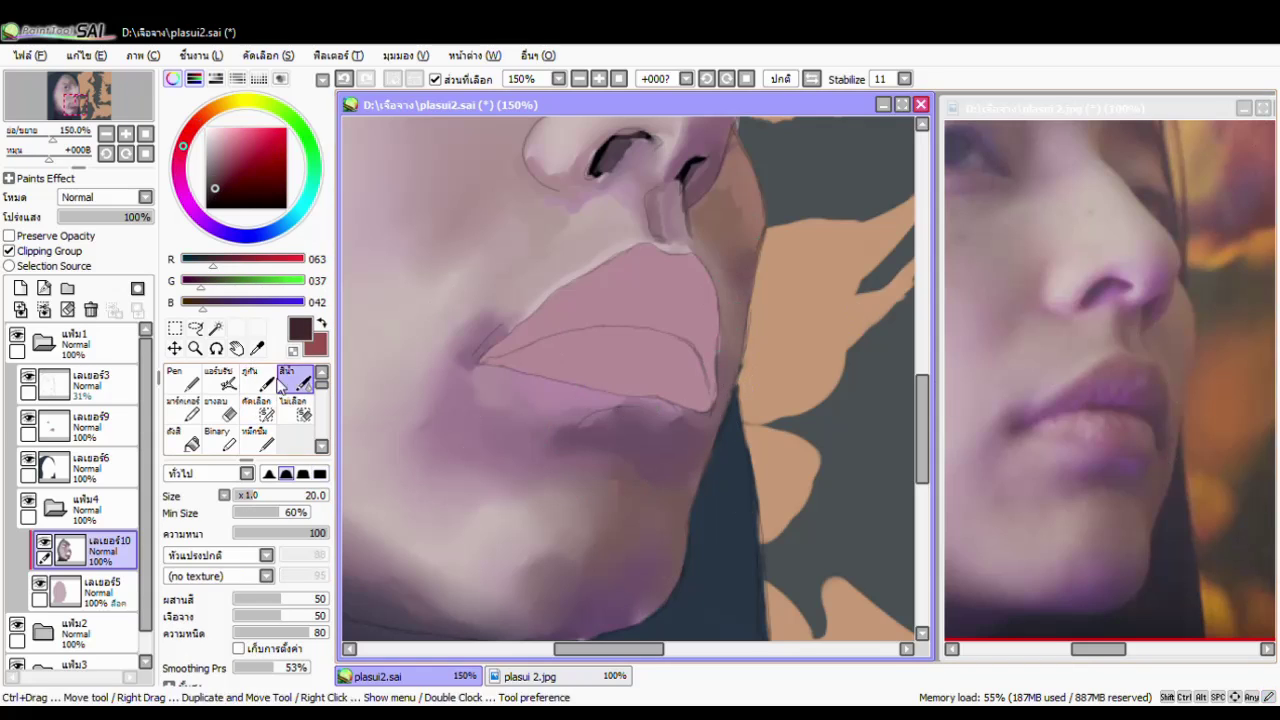
left_click(670, 438, "alt")
left_click_drag(670, 438, 635, 606)
Paint mauve shading below the nose wing and deeper purple on the nose tip with a size 8.8 brush.
left_click(495, 340, "alt")
key("b")
left_click_drag(490, 341, 530, 340)
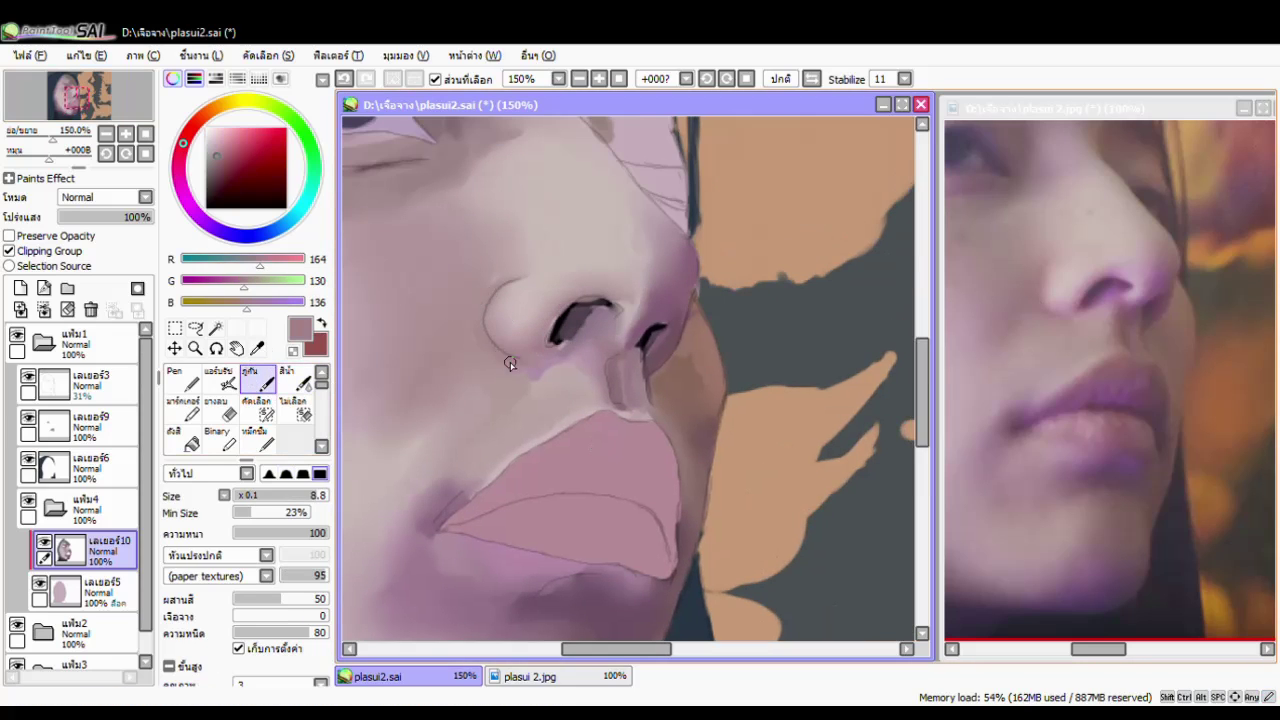
left_click(657, 300, "alt")
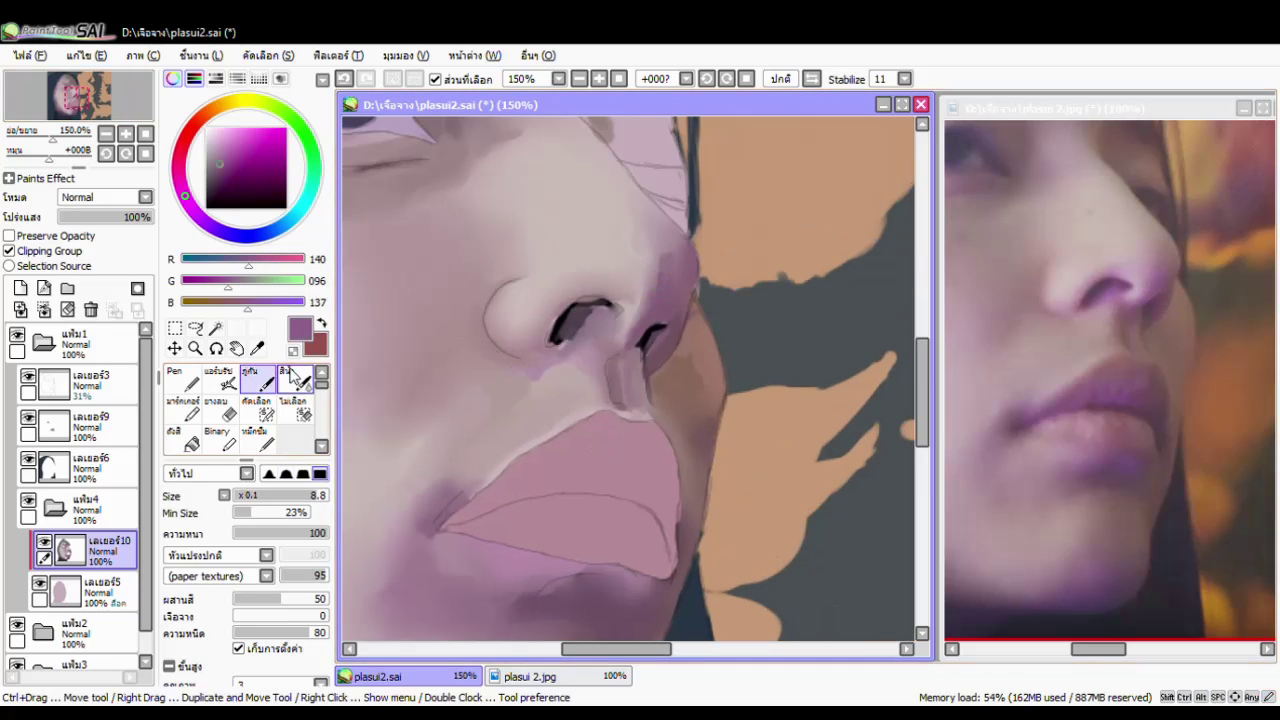
left_click(1054, 291, "alt")
Darken both nostrils with black and paint a light purple rim around the near nostril.
left_click(652, 350, "alt")
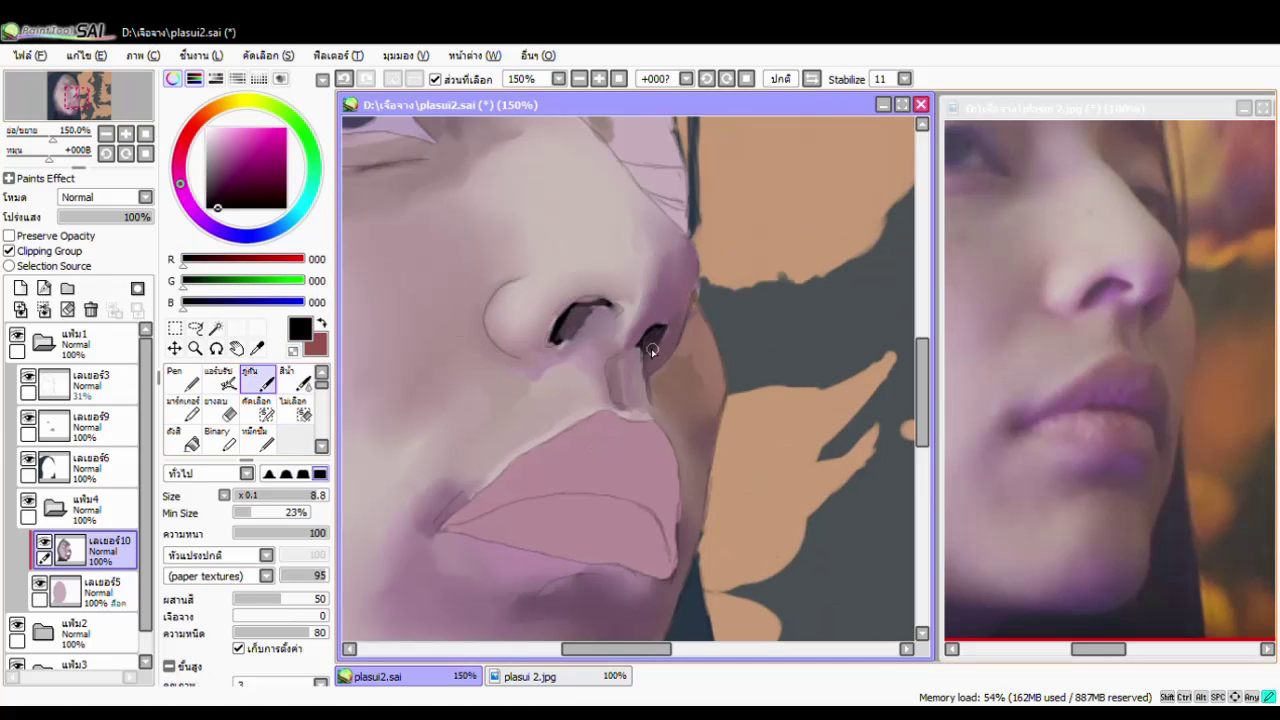
left_click_drag(610, 316, 668, 341)
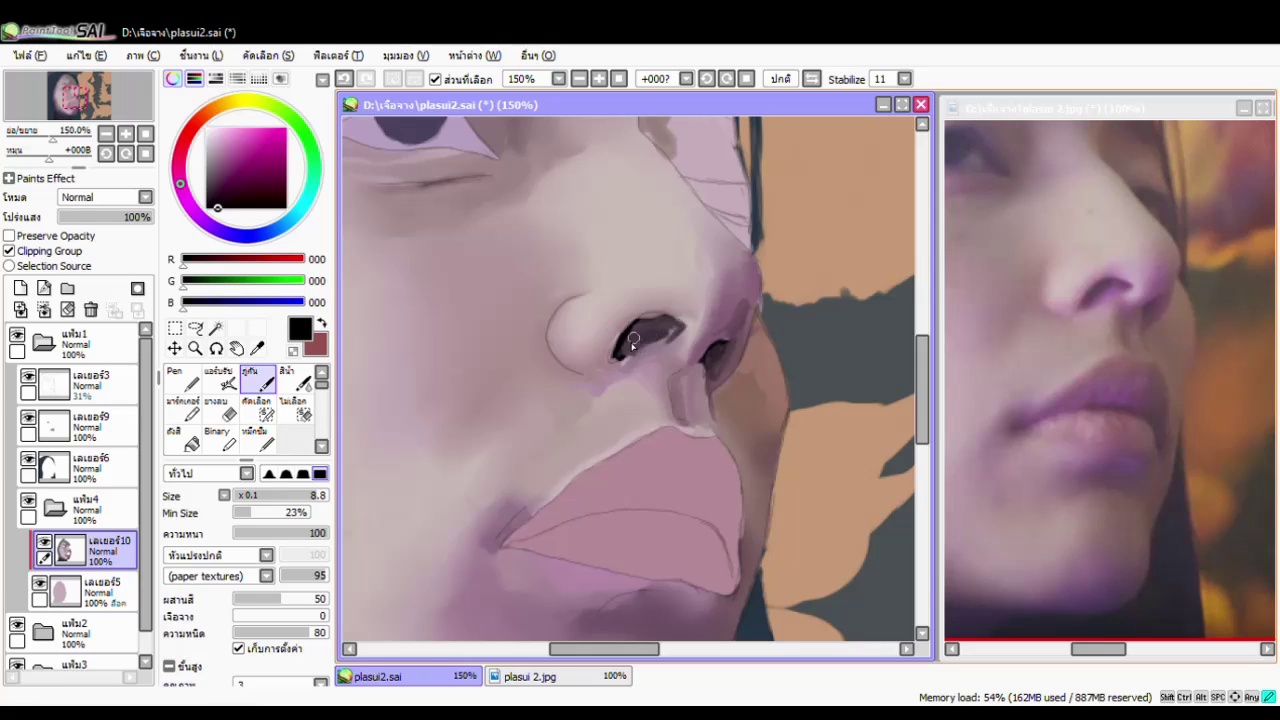
left_click(1001, 389, "alt")
left_click(1030, 330, "alt")
left_click(683, 316, "alt")
left_click(686, 328, "alt")
left_click_drag(695, 318, 638, 305)
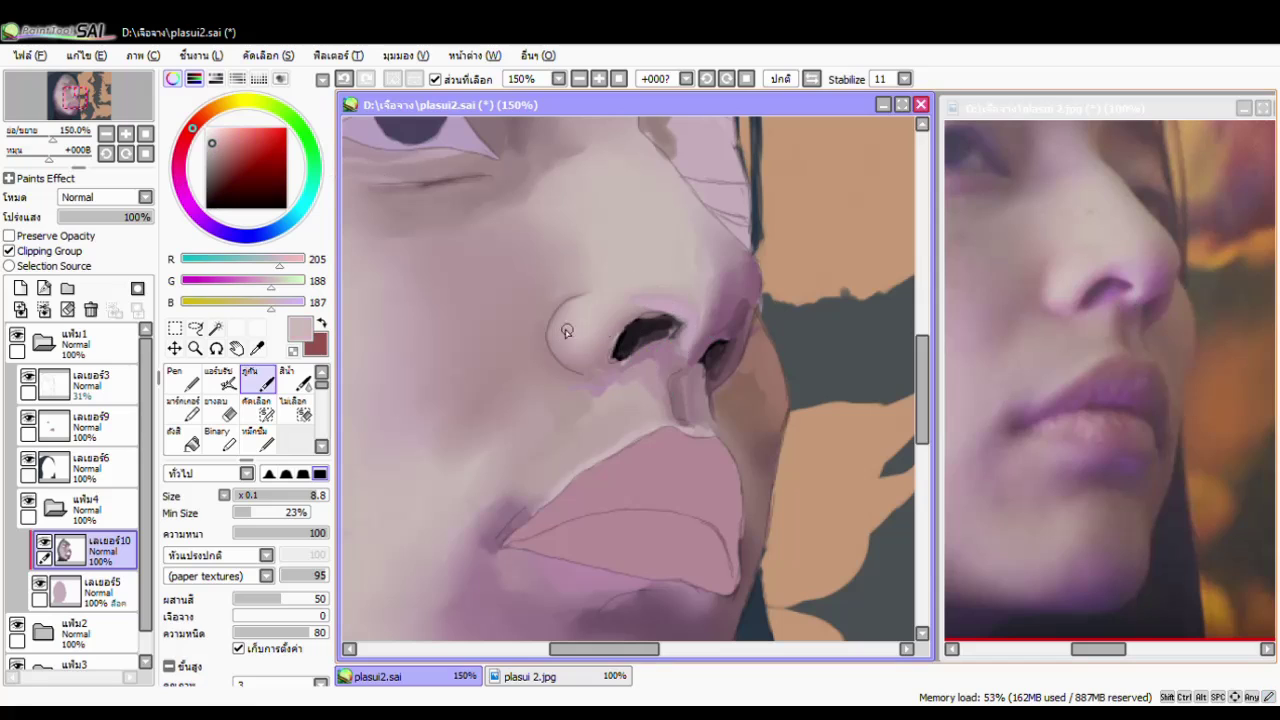
Shade the nose tip and blend it and the skin around the nostrils with the watercolor brush at size 10.
left_click(697, 277, "alt")
left_click(722, 309, "alt")
key("c")
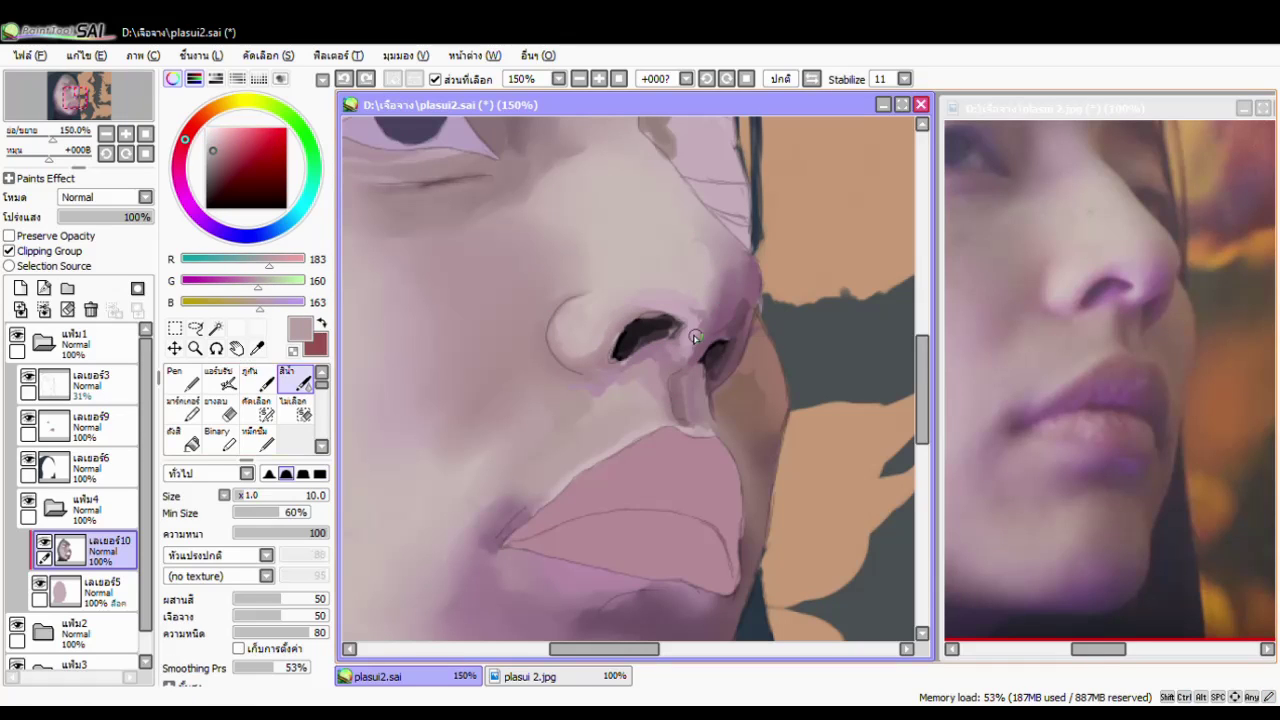
left_click(696, 302, "alt")
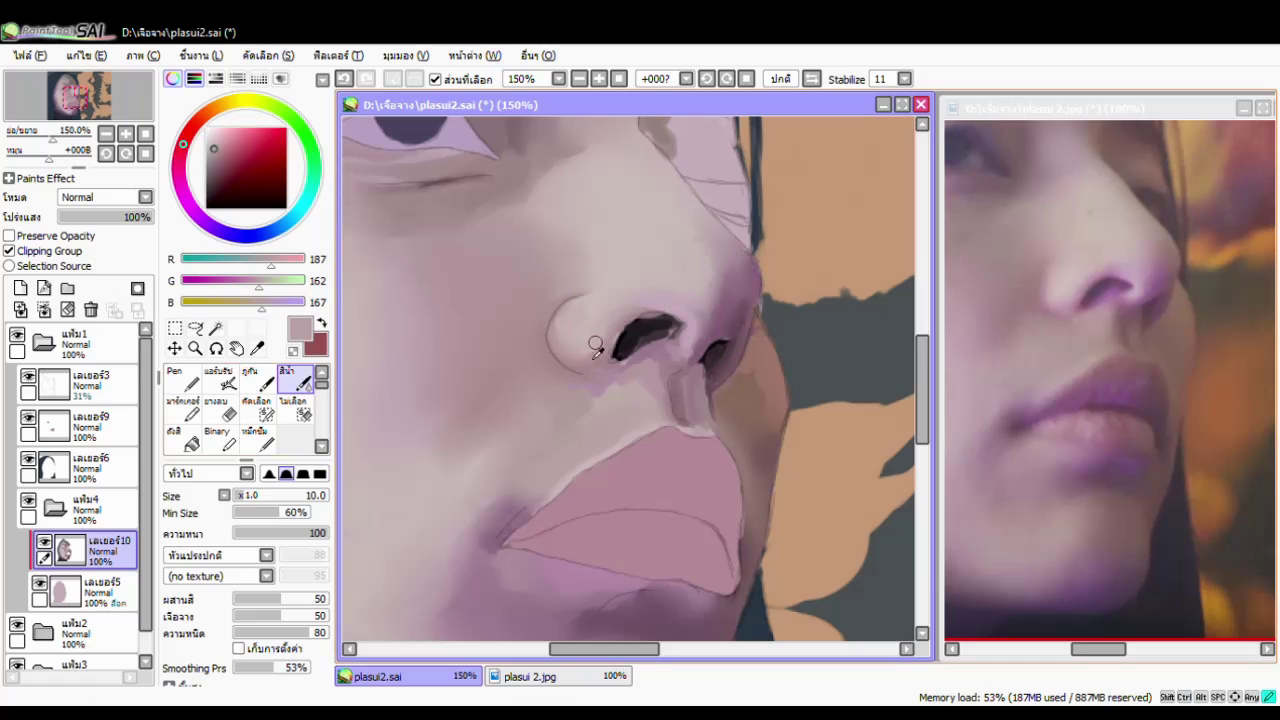
left_click(755, 365, "alt")
left_click(628, 387, "alt")
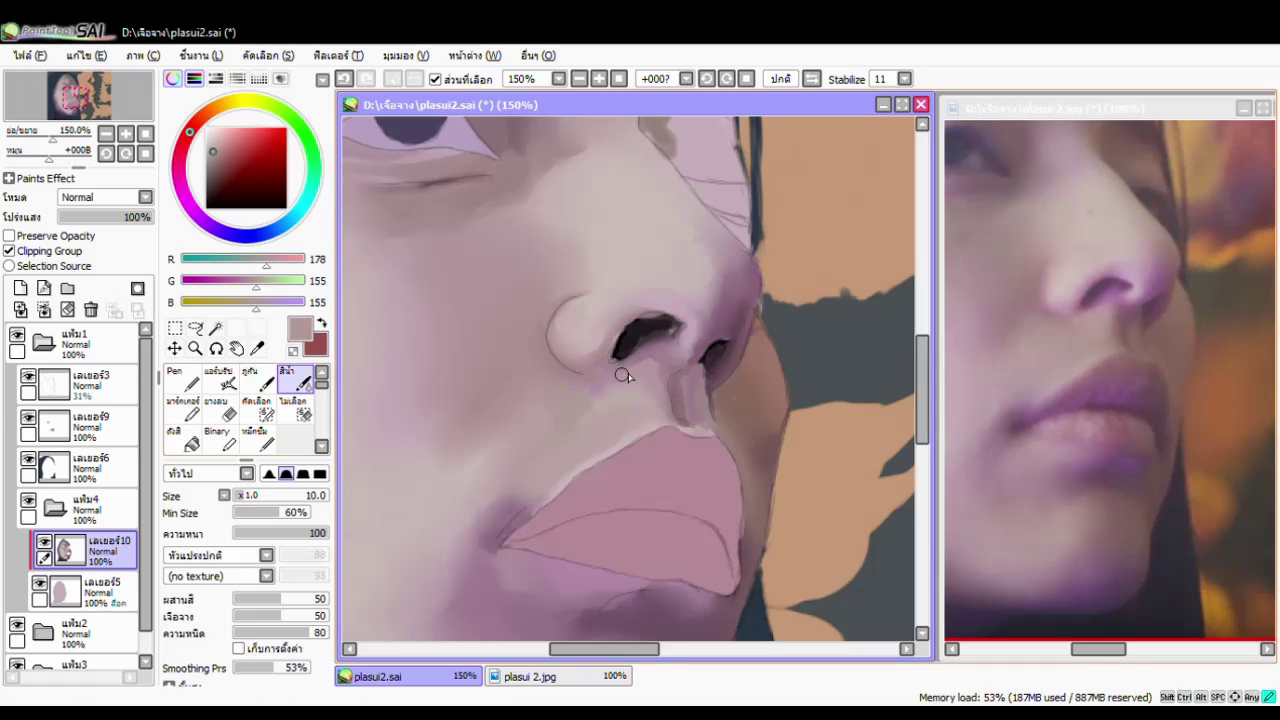
left_click(618, 369, "alt")
Check the shading of the whole face with the sketch line layer hidden, and show that layer again.
key("b")
scroll(600, 375, "down", 3)
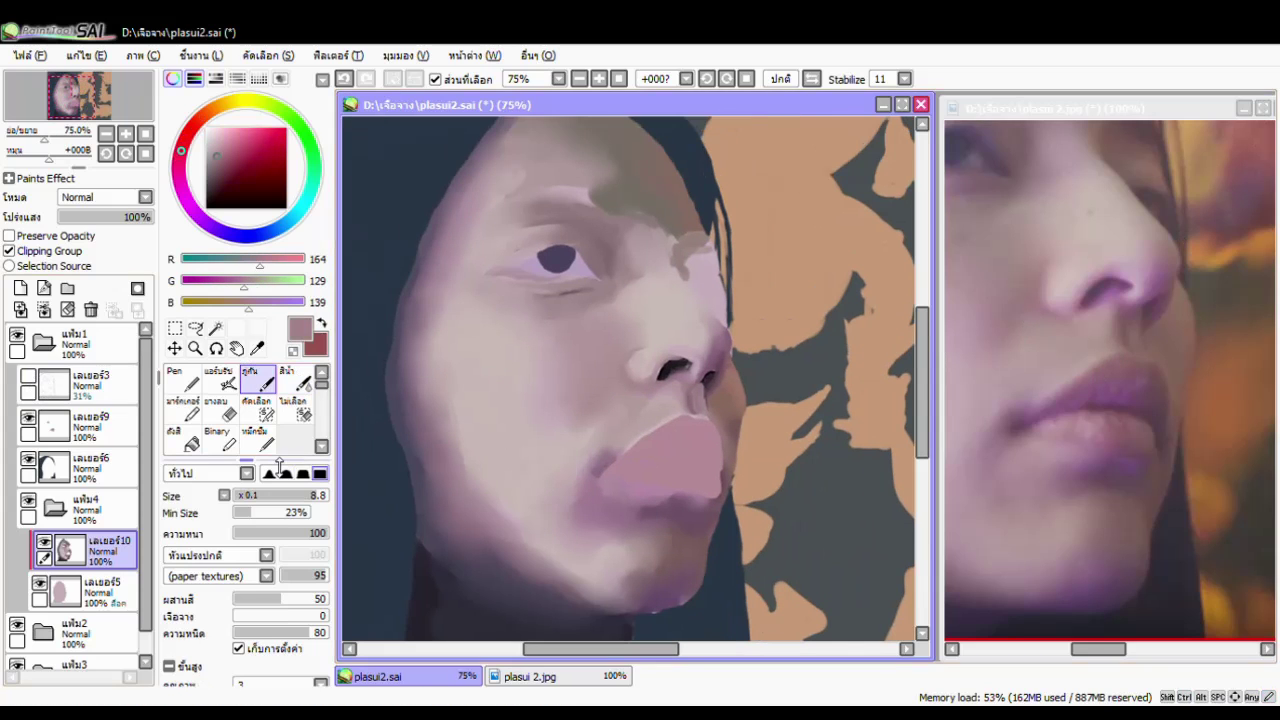
scroll(1043, 386, "up", 3)
scroll(701, 446, "up", 3)
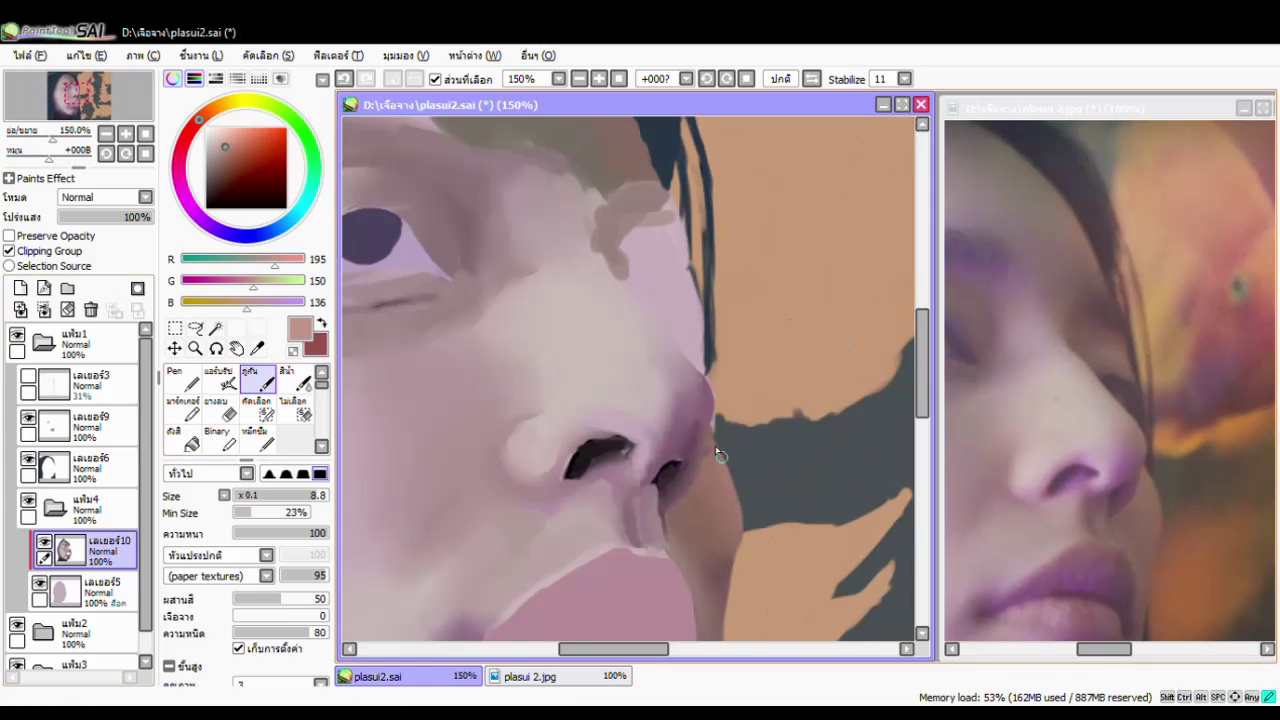
left_click(697, 493, "alt")
left_click(72, 90)
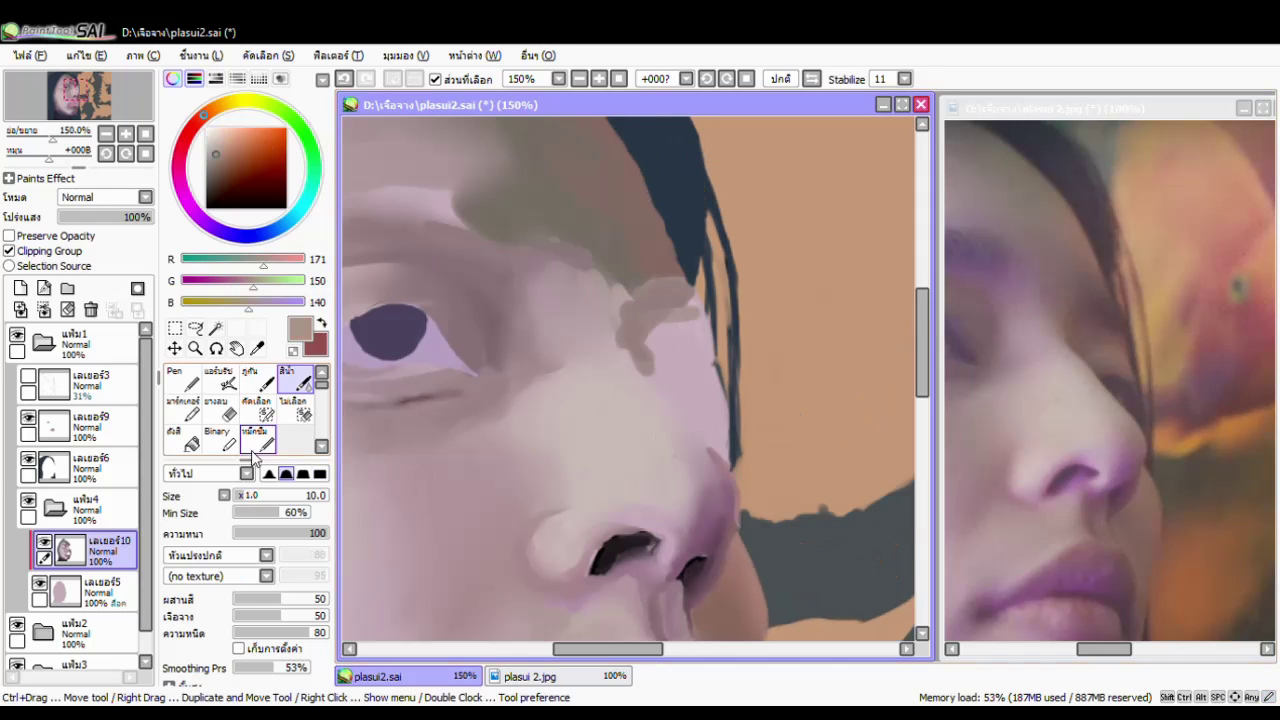
left_click(95, 380)
left_click(28, 376)
key("bracketright")
key("bracketright")
key("bracketright")
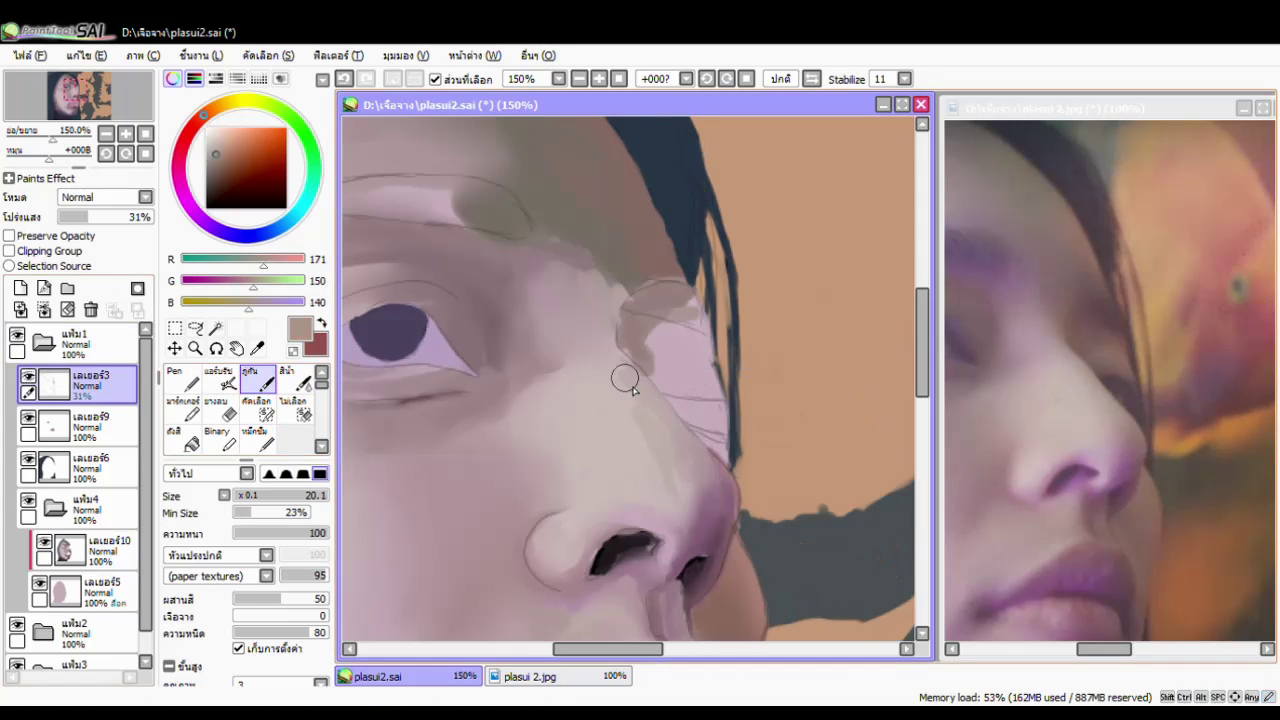
left_click(628, 343, "alt")
key("c")
left_click(605, 285, "alt")
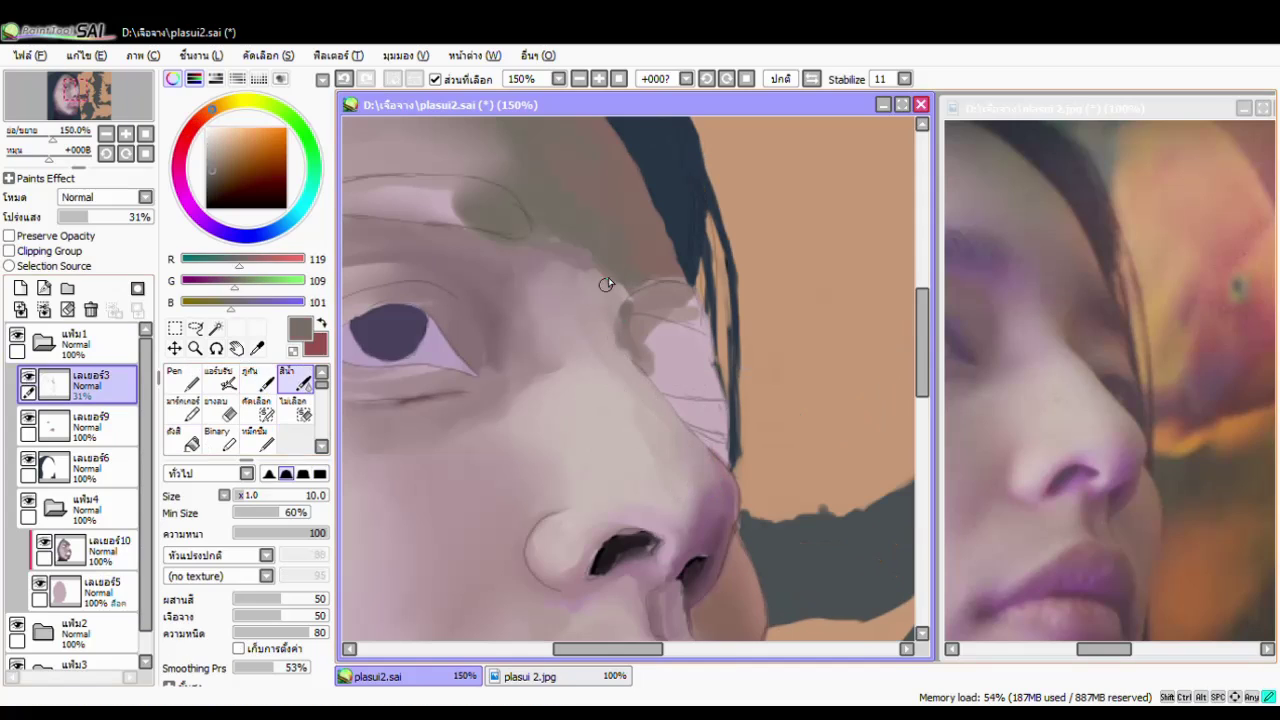
Paint tan and pale skin tones along the nose bridge on the face shading layer with a size 20.1 brush.
left_click(95, 545)
left_click(614, 357, "alt")
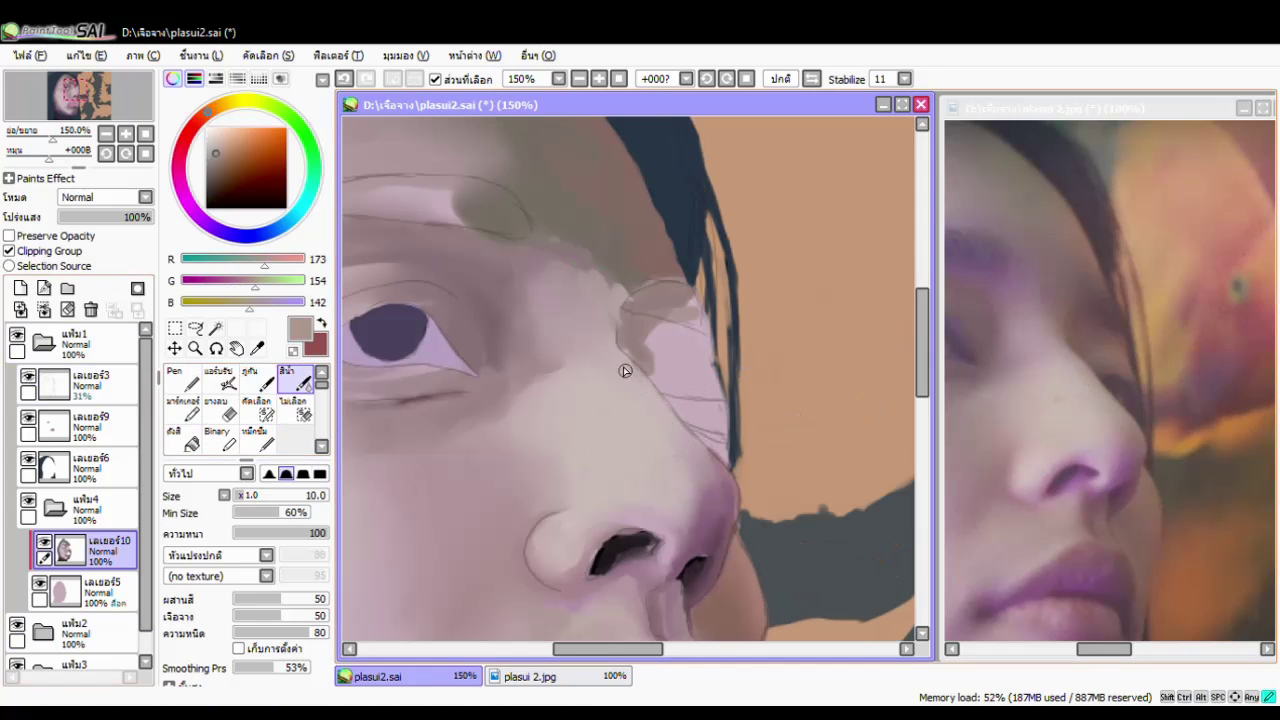
key("b")
left_click_drag(614, 366, 650, 420)
left_click(575, 488, "alt")
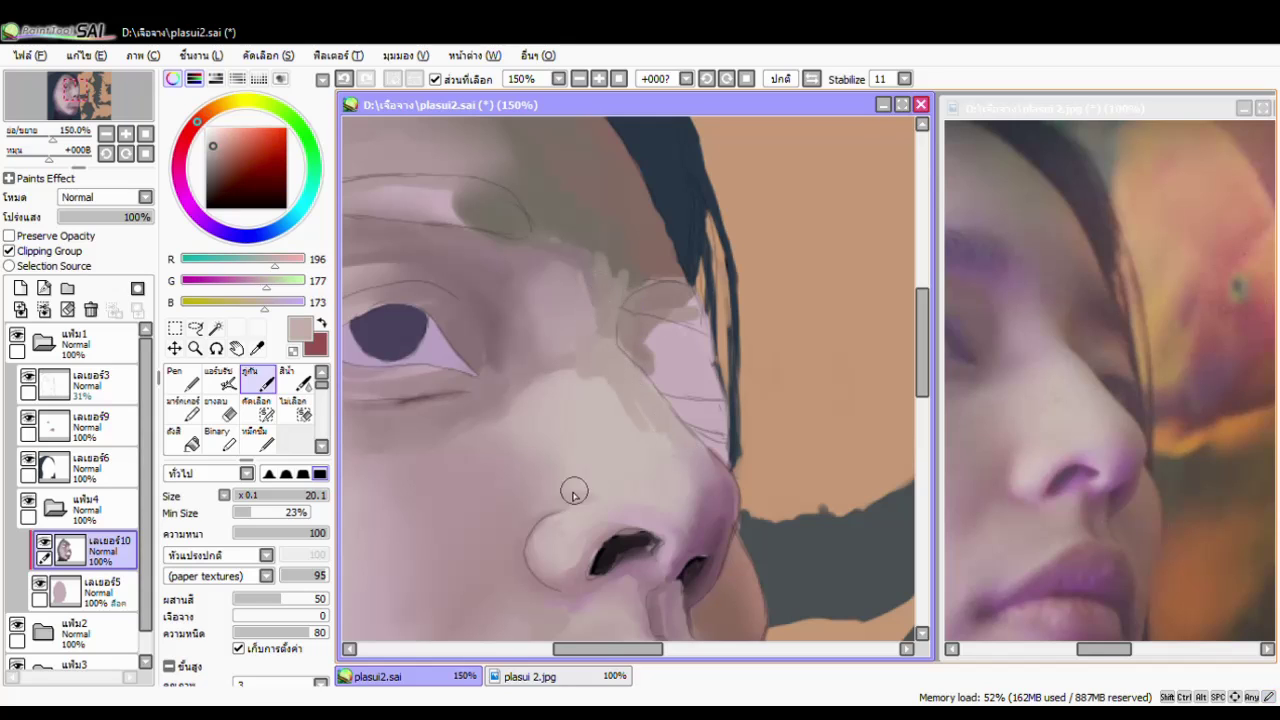
left_click(680, 497, "alt")
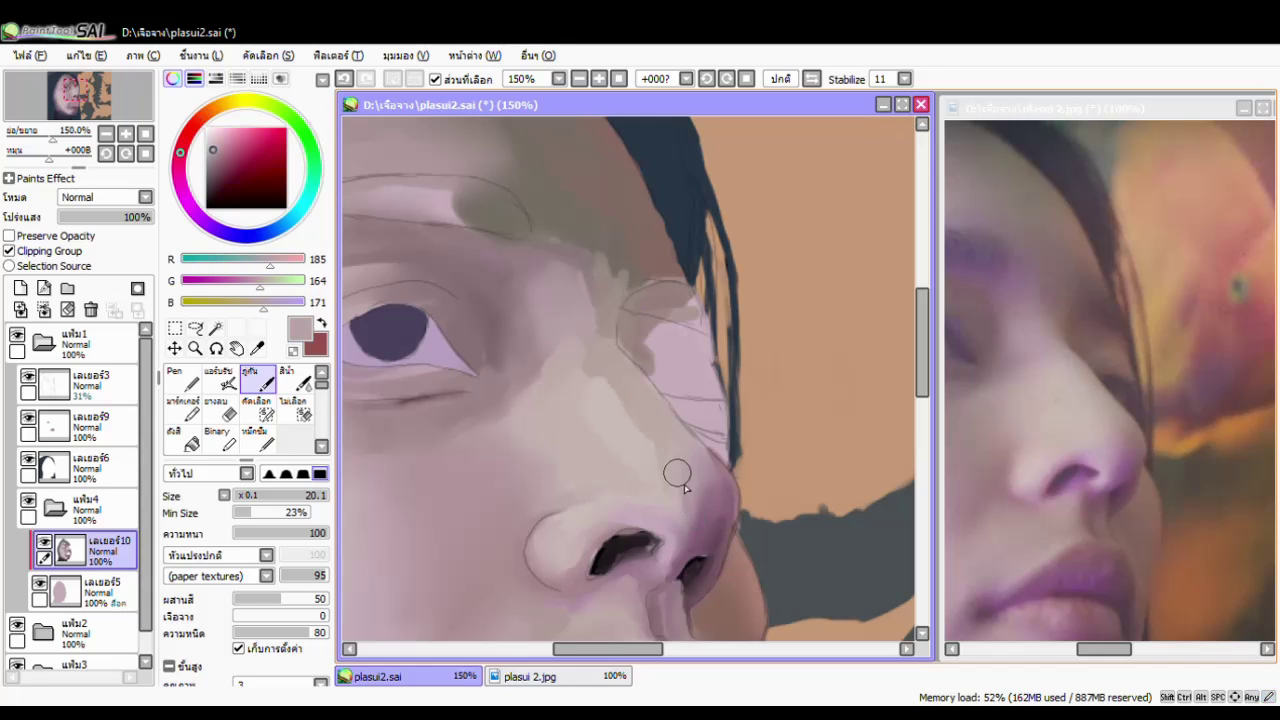
Blend the nose bridge, the upper nose tip and the skin beside the inner eye with the watercolor brush at size 10.
key("c")
left_click(620, 465, "alt")
left_click(697, 480, "alt")
left_click(590, 372, "alt")
left_click(535, 373, "alt")
left_click(583, 426, "alt")
left_click(593, 278, "alt")
left_click(530, 395, "alt")
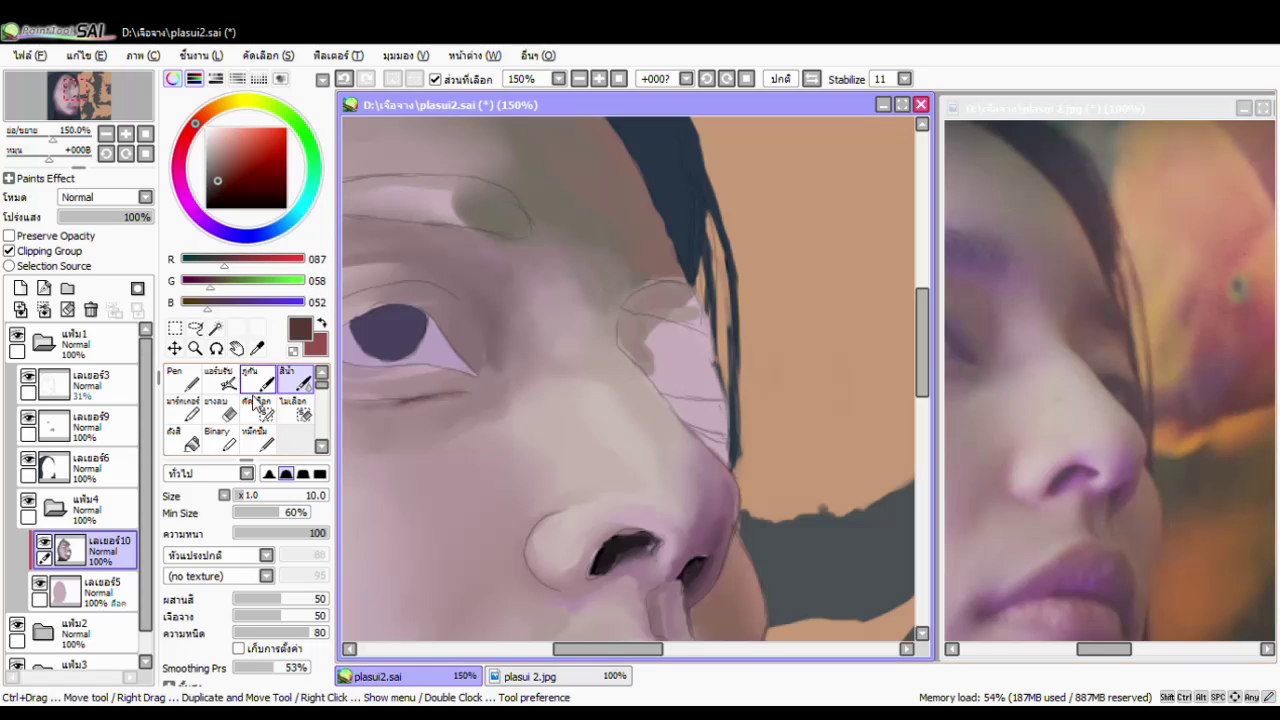
Add a small grey mole on the nose bridge and blend the skin between the eyebrows.
key("n")
key("c")
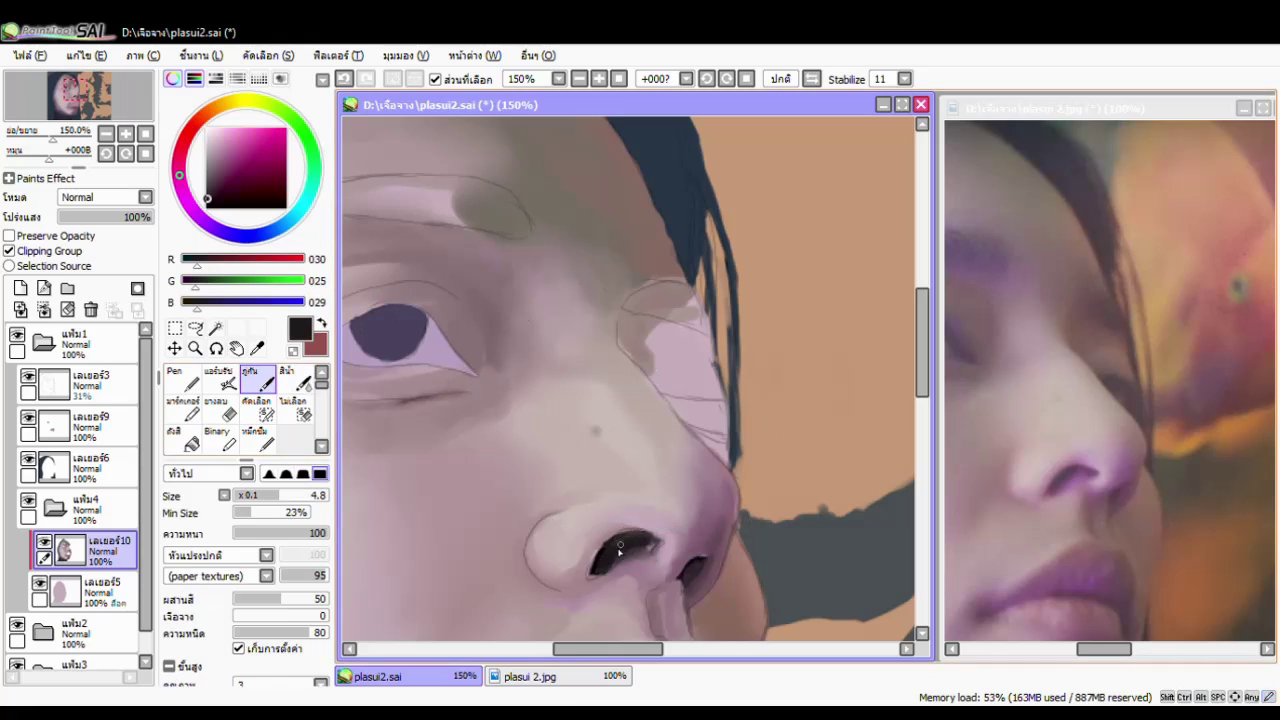
left_click(647, 370, "alt")
key("c")
left_click(540, 232, "alt")
left_click(600, 280, "alt")
Paint the far eye socket brown along the hair strands and inner edge with a size 19 brush.
key("b")
left_click_drag(705, 340, 725, 430)
left_click_drag(700, 315, 720, 460)
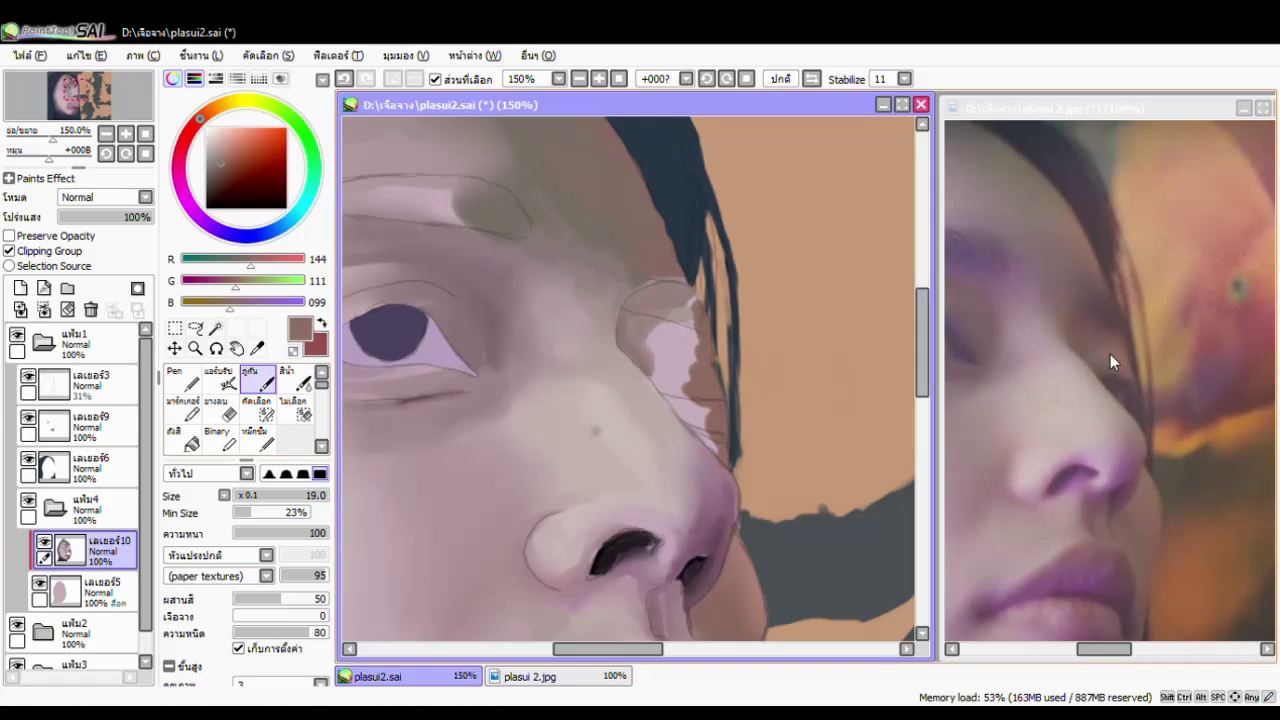
left_click(666, 294, "alt")
mouse_move(666, 294)
left_mouse_down()
mouse_move(650, 348)
mouse_move(661, 330)
mouse_move(694, 409)
mouse_move(650, 365)
mouse_move(720, 430)
mouse_move(716, 400)
mouse_move(697, 404)
mouse_move(655, 368)
mouse_move(727, 459)
mouse_move(655, 400)
left_mouse_up()
left_click(661, 330, "alt")
left_click(680, 417, "alt")
Fill in more of the far eye socket with brown and paint the eye grey using a smaller brush.
scroll(699, 420, "up", 2)
key("bracketleft")
key("bracketleft")
key("bracketleft")
left_click(660, 372, "alt")
left_click(668, 374, "alt")
left_click(740, 413, "alt")
left_click(761, 400, "alt")
left_click(686, 395, "alt")
Outline the far eye's upper and lower lids with thin black strokes.
key("n")
left_click_drag(660, 470, 690, 525)
left_click(654, 518, "alt")
key("b")
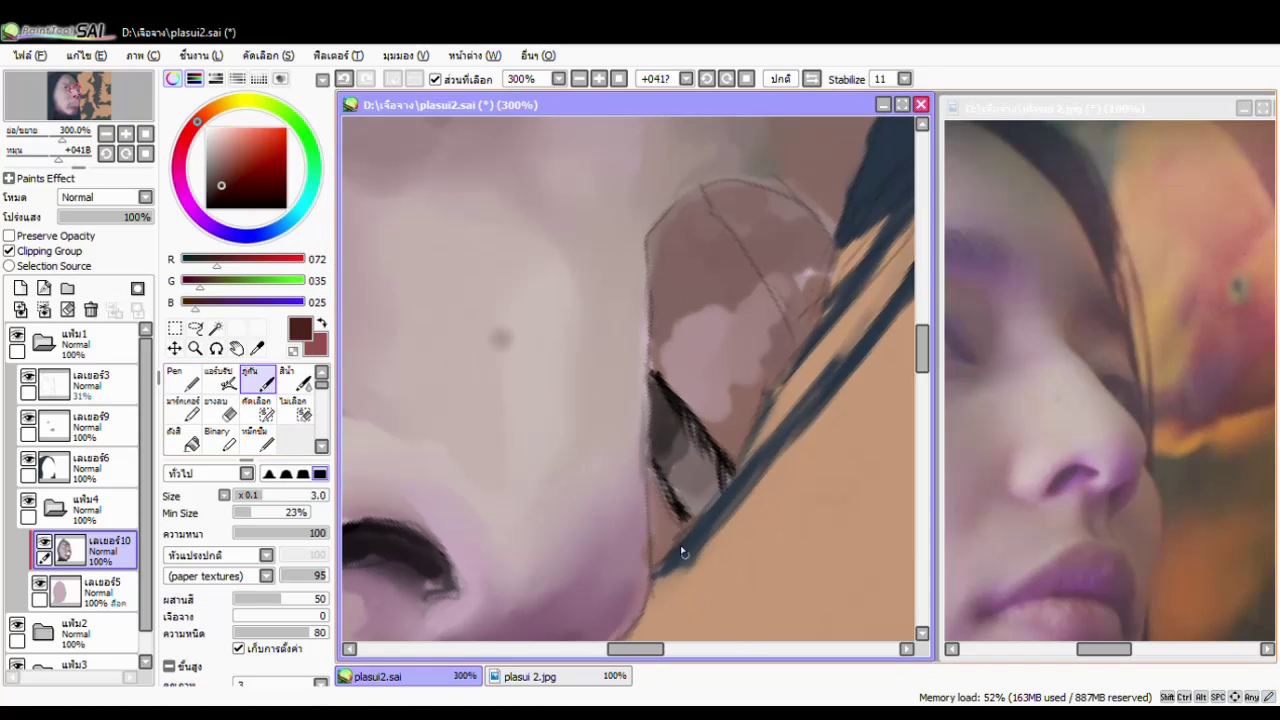
Cover the pink patches around the far eye with brown tones at size 6.3 and smooth the socket shading.
left_click(631, 517, "alt")
key("c")
key("Home")
mouse_move(623, 449)
left_mouse_down()
mouse_move(653, 258)
mouse_move(628, 288)
mouse_move(717, 337)
mouse_move(706, 236)
mouse_move(656, 278)
mouse_move(676, 348)
mouse_move(714, 265)
mouse_move(599, 289)
mouse_move(666, 348)
mouse_move(656, 293)
mouse_move(637, 343)
left_mouse_up()
left_click(650, 325, "alt")
key("b")
left_click(590, 290, "alt")
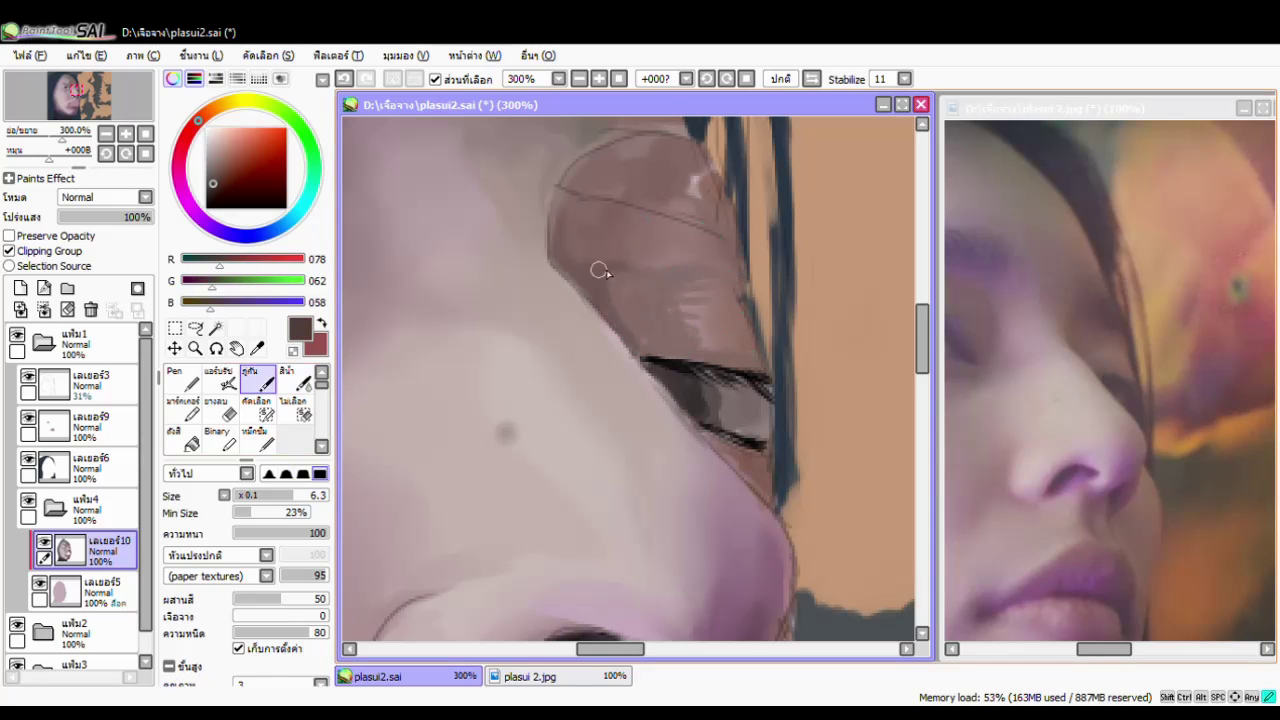
left_click(634, 343, "alt")
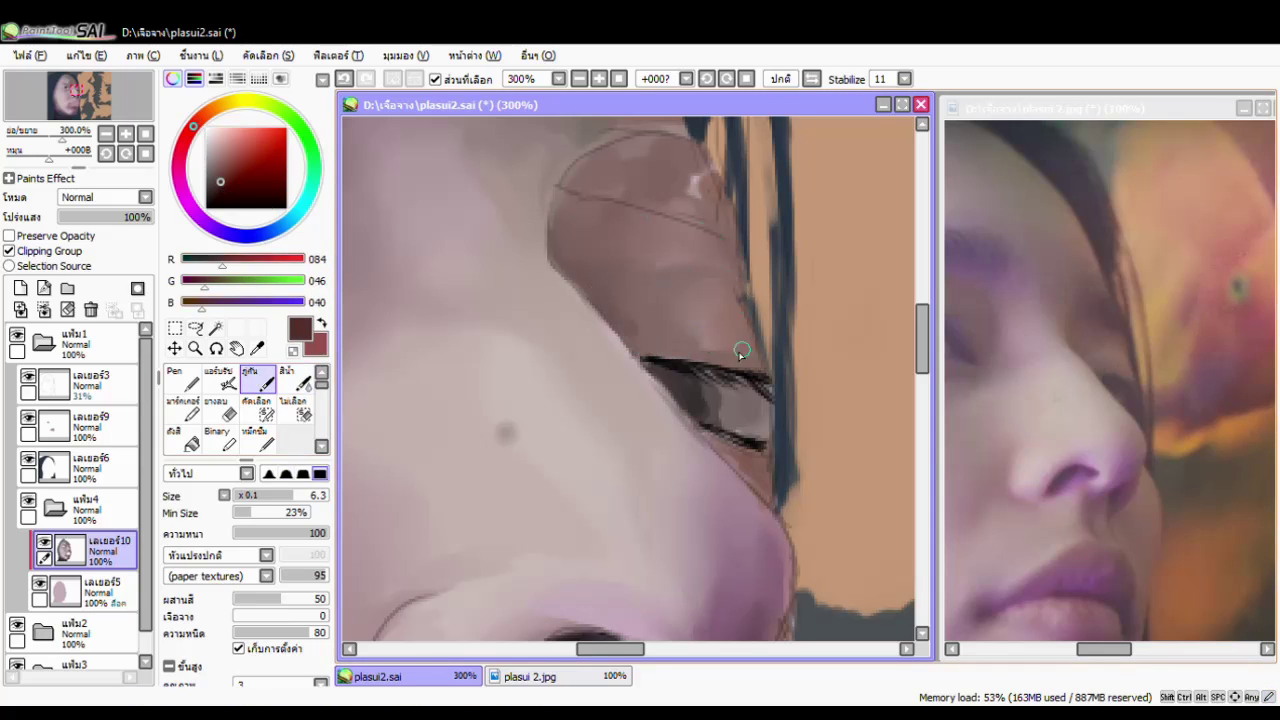
left_click(741, 354, "alt")
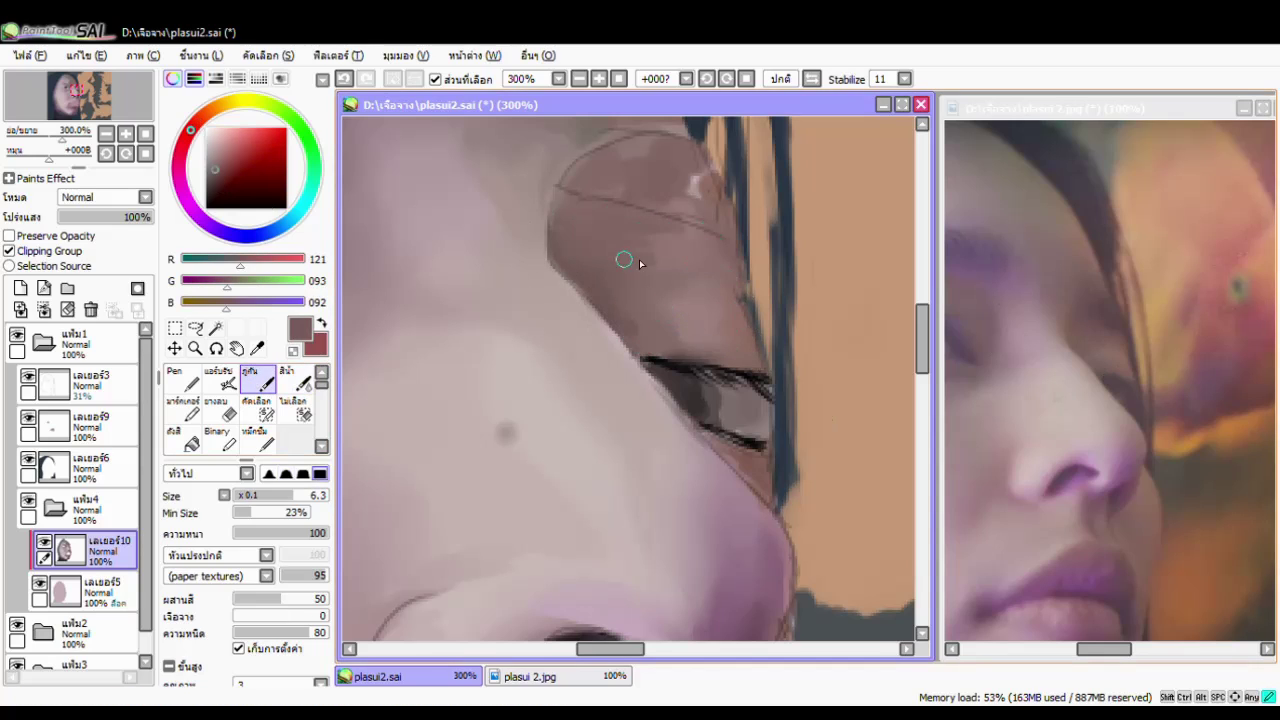
key("c")
Darken the white of the far eye with dark grey.
scroll(612, 200, "down", 6)
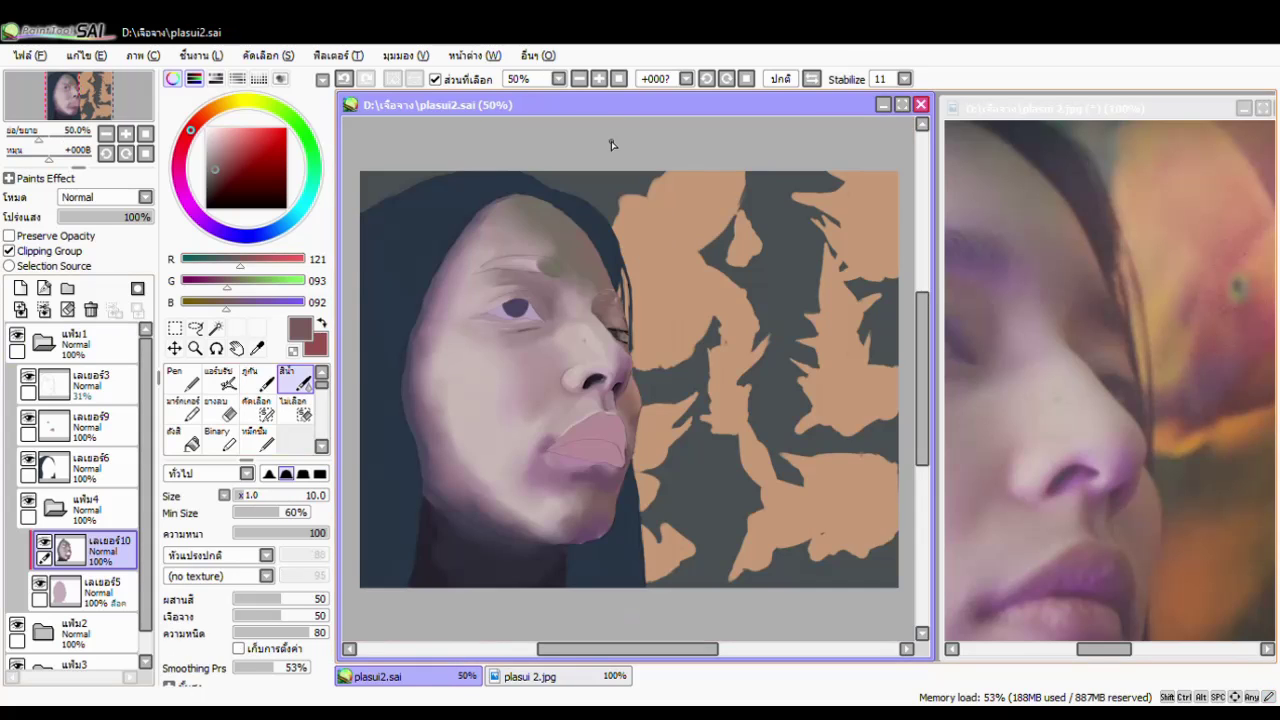
scroll(600, 250, "up", 4)
left_click(588, 306, "alt")
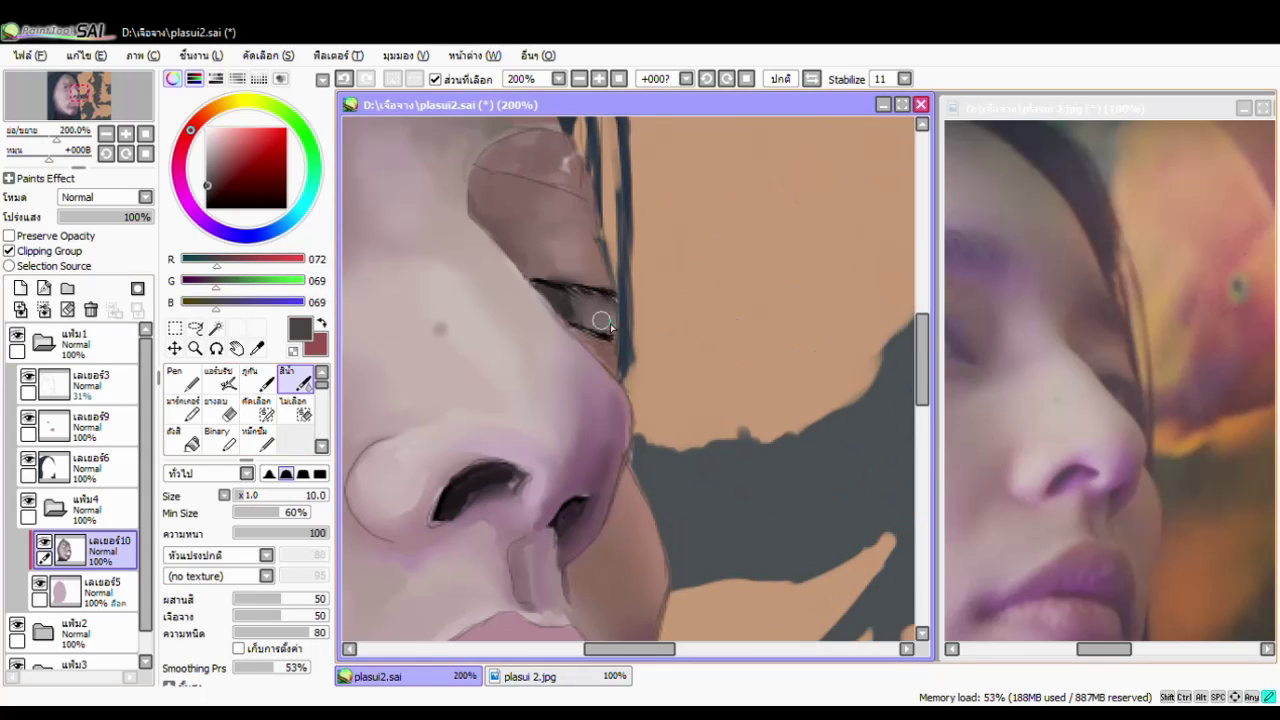
key("b")
Bring the reference photo's forehead into view and paint grey-brown shadow across the forehead with a size 44.5 brush.
scroll(610, 318, "down", 6)
left_click(1034, 463)
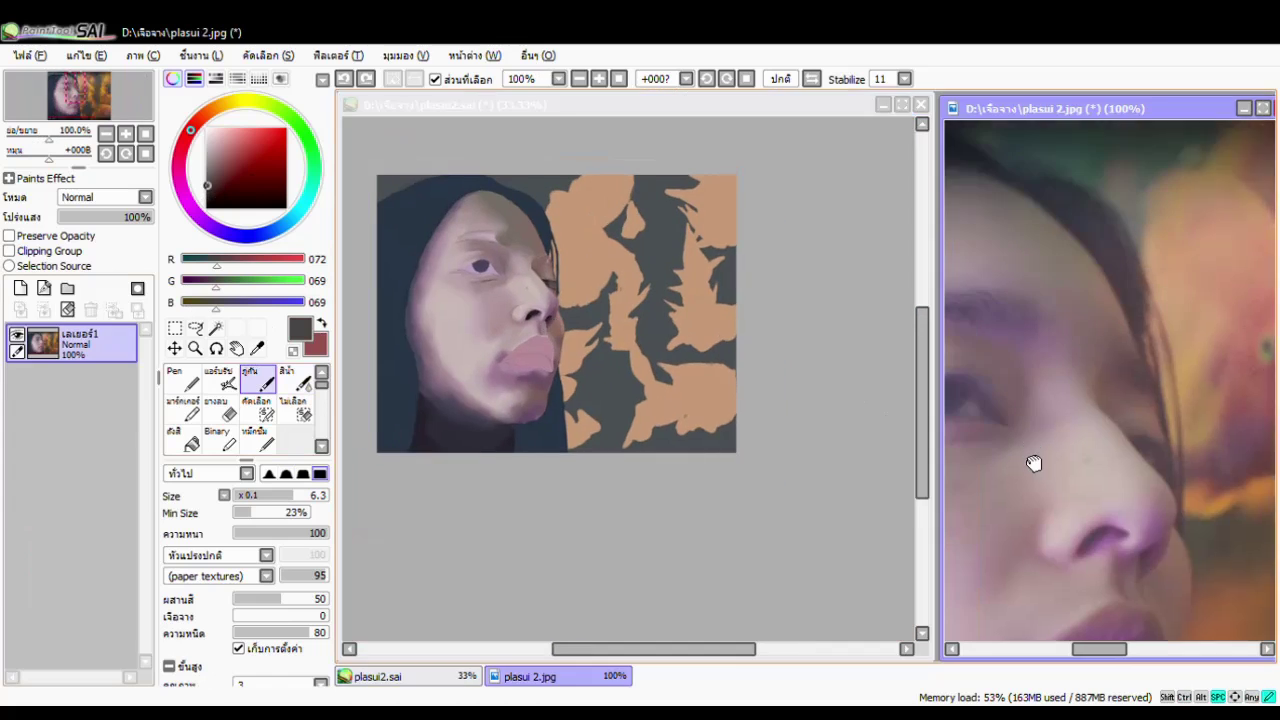
scroll(1034, 463, "up", 3)
left_click(529, 289)
scroll(529, 289, "up", 2)
left_click(603, 306, "alt")
left_click_drag(601, 285, 605, 298)
left_click(577, 277, "alt")
left_click(500, 237, "alt")
left_click_drag(500, 237, 551, 297)
left_click(521, 220, "alt")
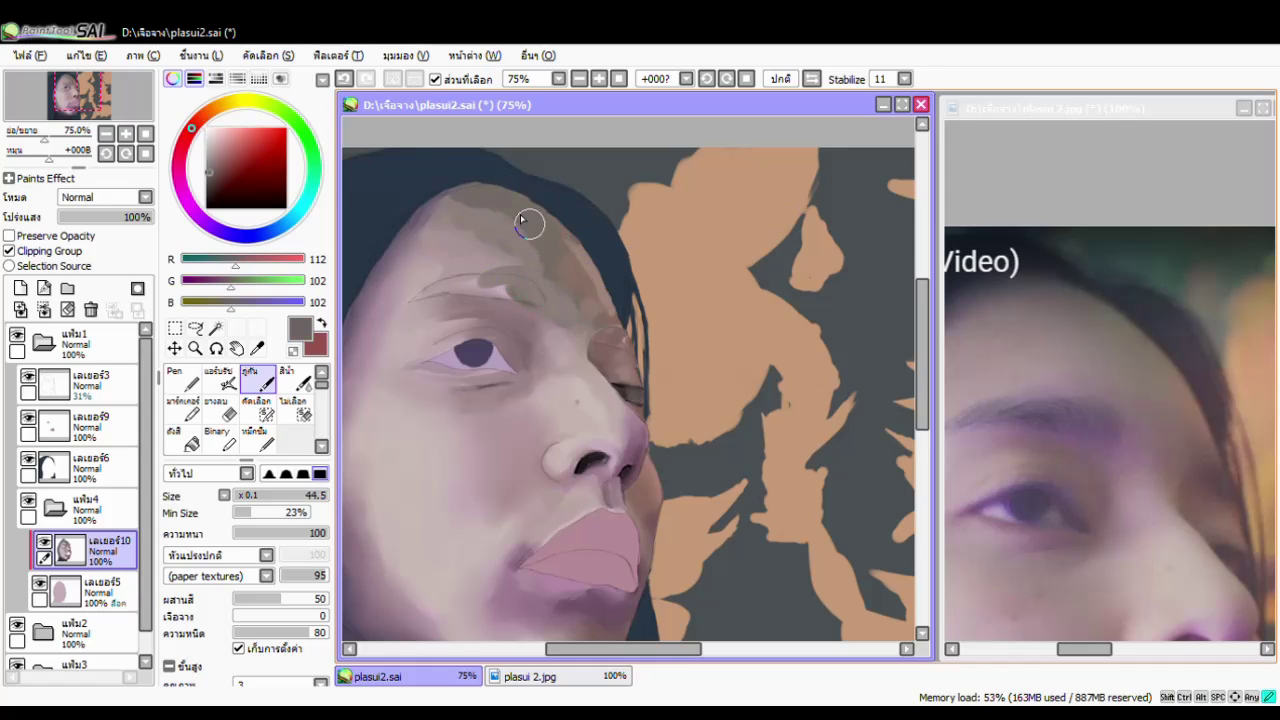
Blend the forehead shadow into the surrounding skin with the watercolor brush, retouching the area between the brows in mauve.
left_click(289, 378)
left_click(437, 208, "alt")
left_click(570, 278, "alt")
left_click(488, 190, "alt")
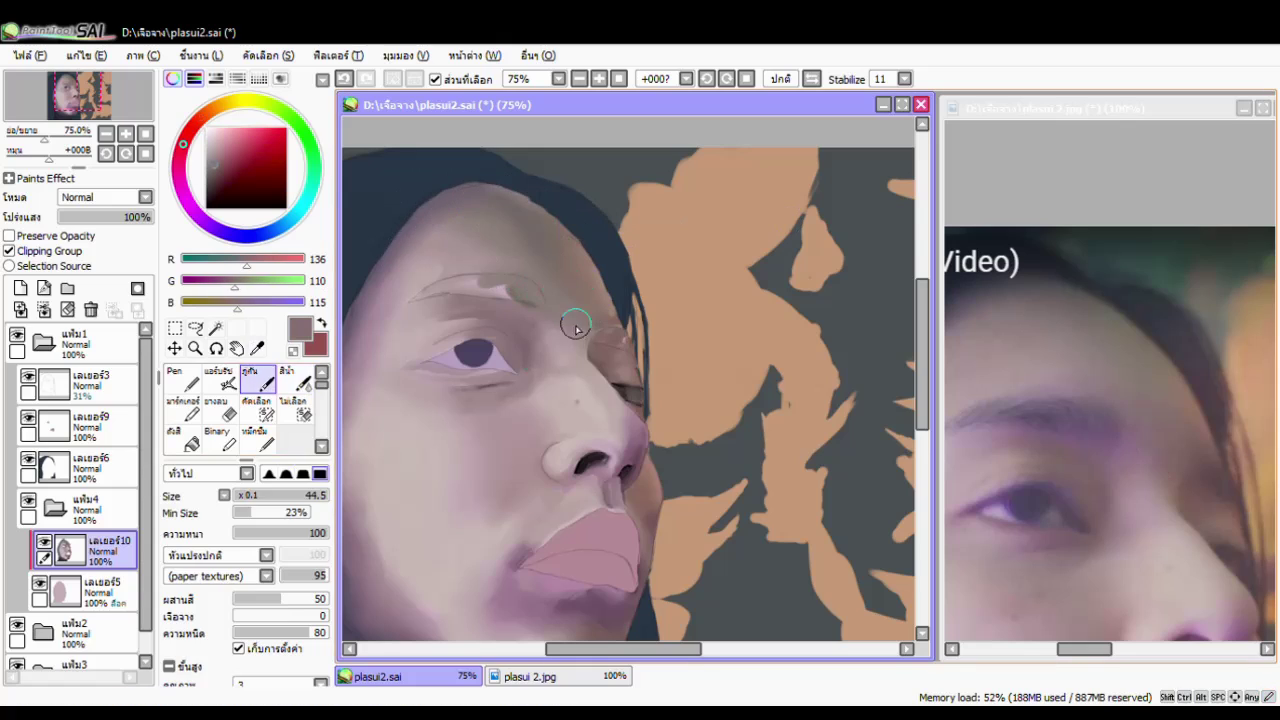
left_click(540, 265, "alt")
Add a new layer above the face shading and paint the near eyebrow's base shape in purple at size 22.8.
key("ctrl+shift+n")
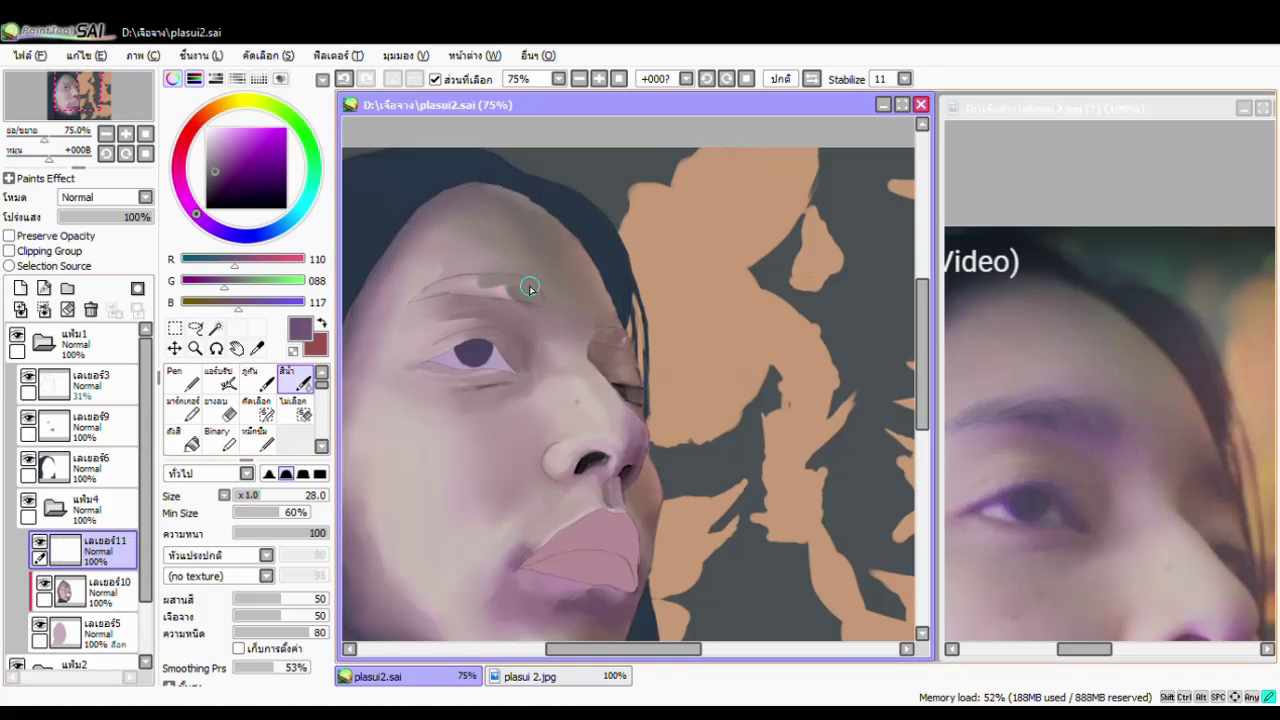
key("b")
mouse_move(523, 280)
left_mouse_down()
mouse_move(519, 295)
mouse_move(530, 286)
mouse_move(519, 279)
mouse_move(410, 295)
left_mouse_up()
key("bracketright")
left_click(445, 293, "alt")
left_click(500, 303, "alt")
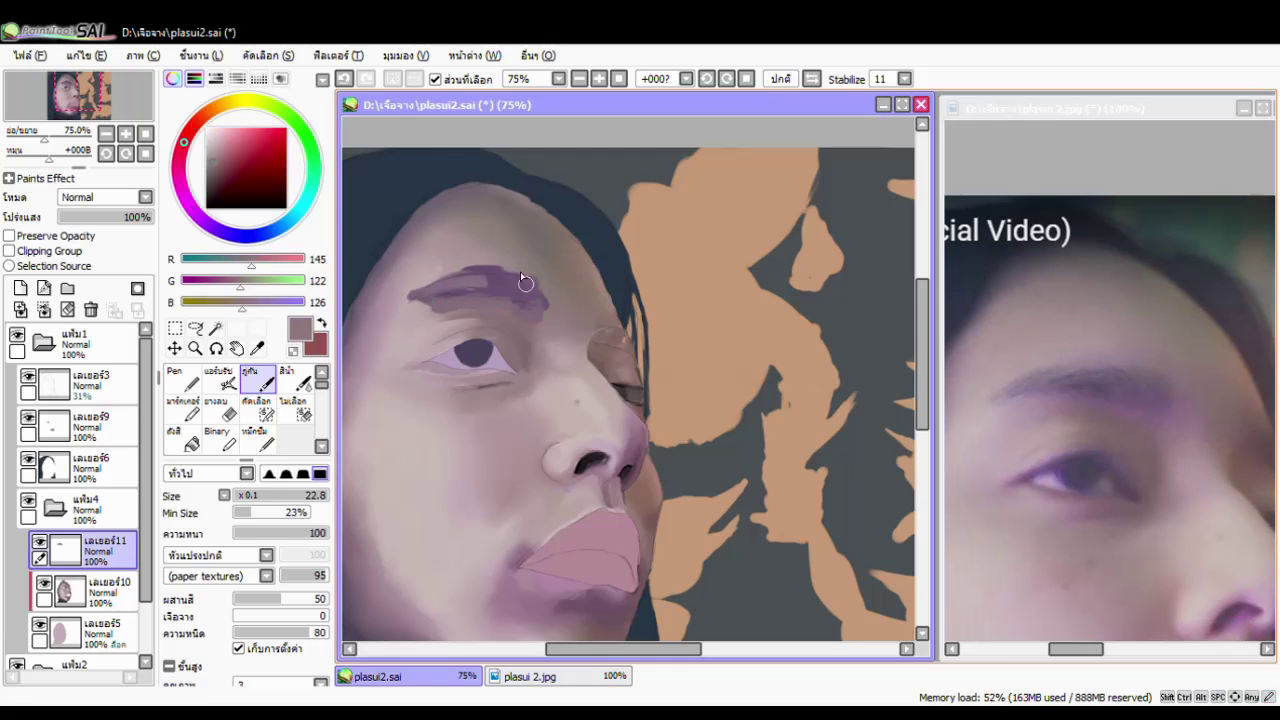
Soften the near eyebrow's purple base into the skin with the watercolor brush at size 28.
key("c")
left_click(499, 301, "alt")
left_click(457, 271, "alt")
left_click_drag(457, 271, 446, 294)
key("b")
left_click_drag(366, 189, 433, 297)
key("c")
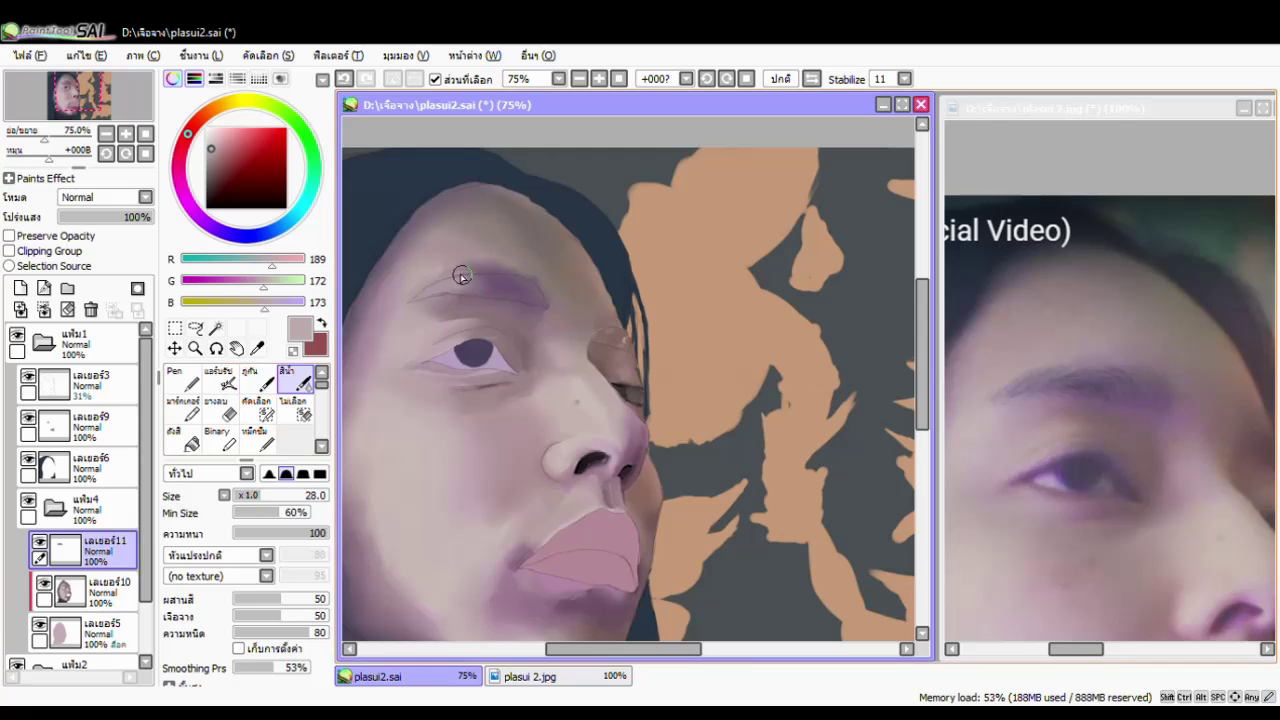
Draw dark hair strokes over the near eyebrow with the Pen tool and hide the sketch line layer.
key("n")
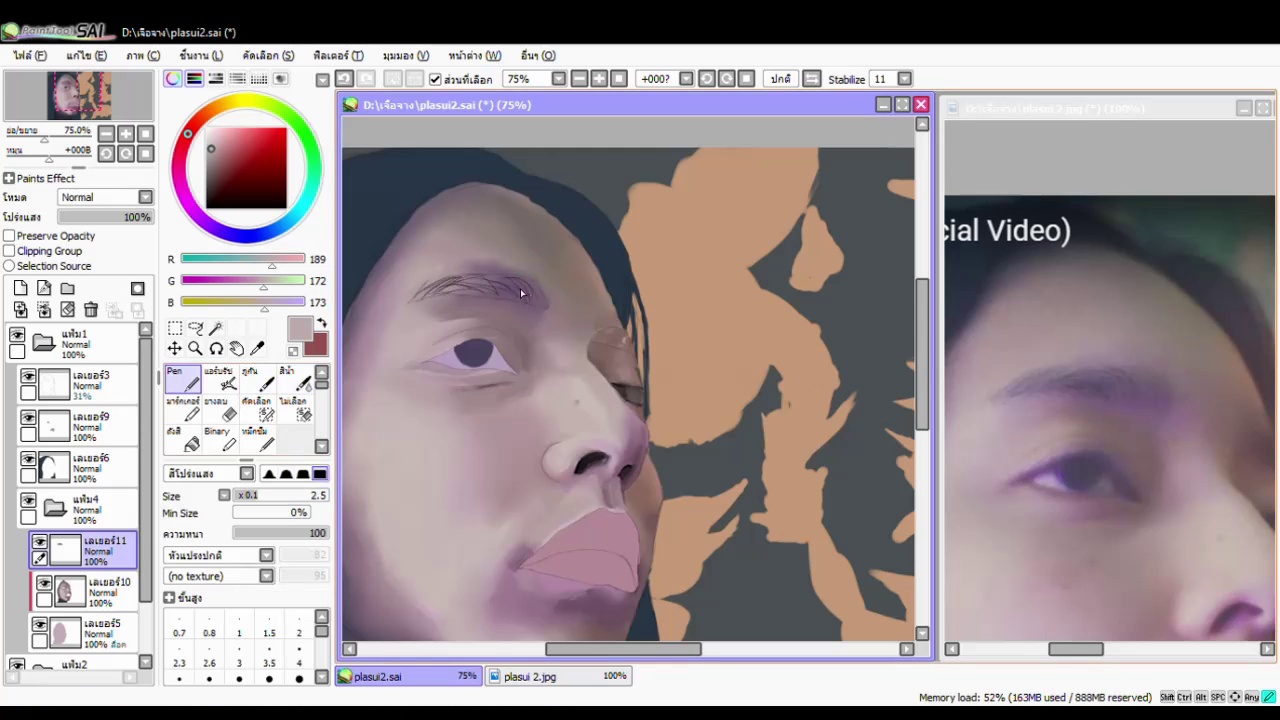
left_click(210, 165)
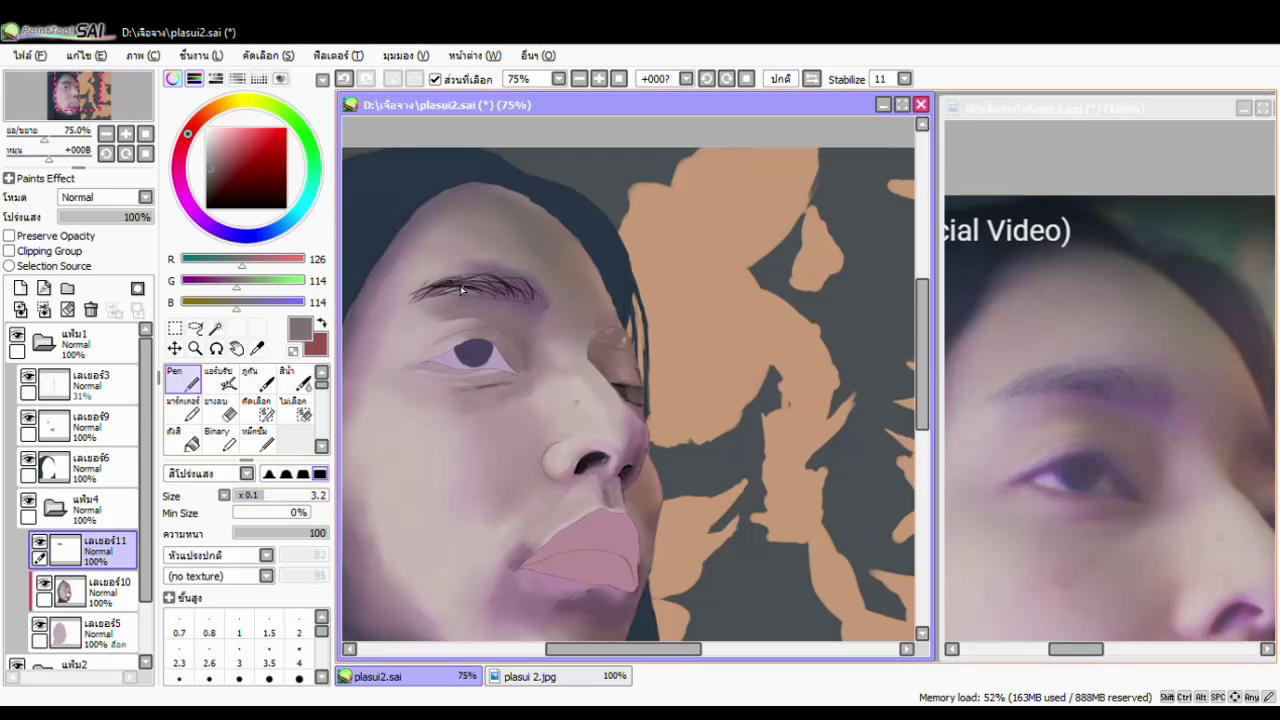
scroll(600, 400, "down", 1)
left_click(28, 378)
scroll(515, 256, "up", 2)
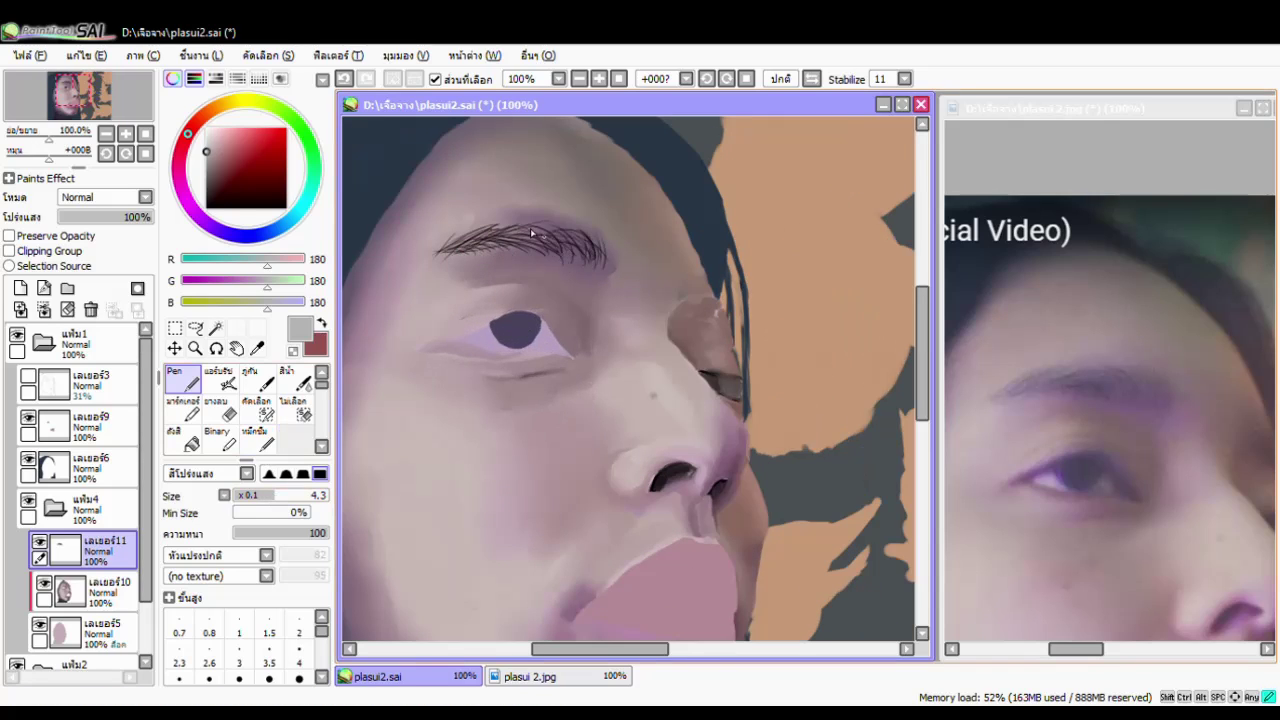
Tone the near eyebrow and the skin above it with mauve at size 22.8, and undo the last stroke.
key("b")
left_click(545, 262, "alt")
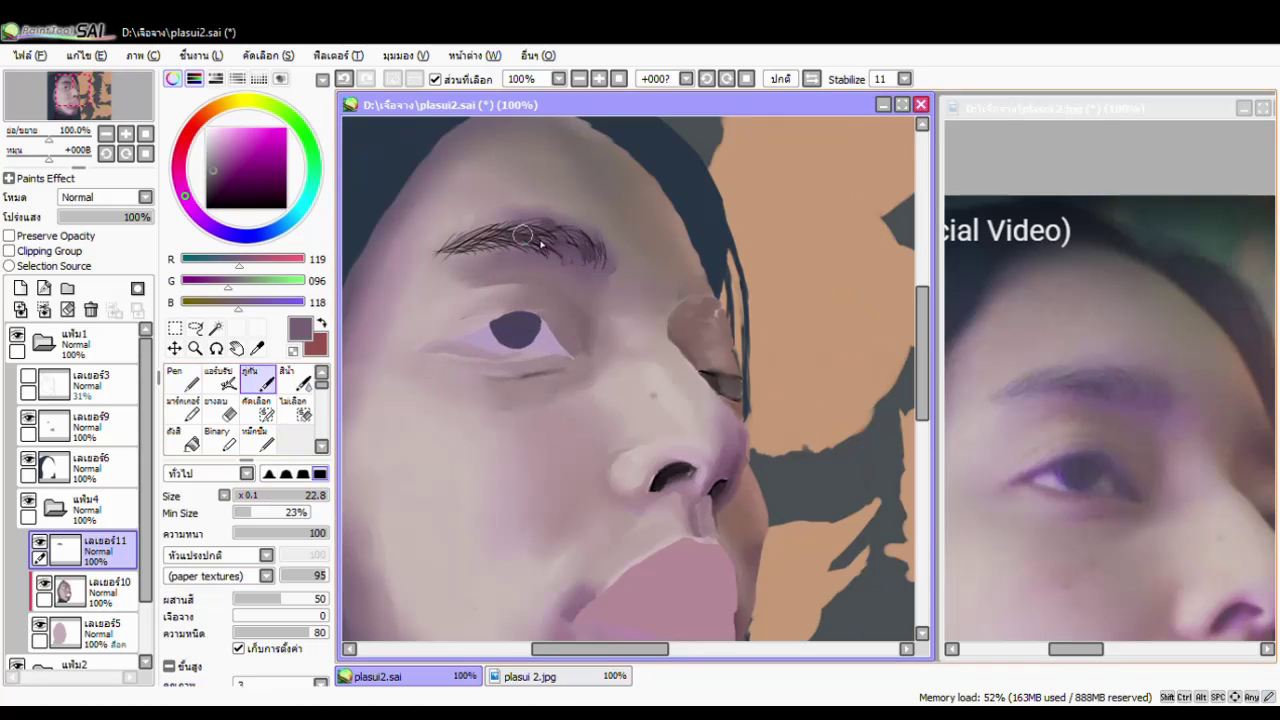
left_click(473, 219, "alt")
left_click_drag(537, 197, 537, 203)
left_click(551, 214, "alt")
key("ctrl+z")
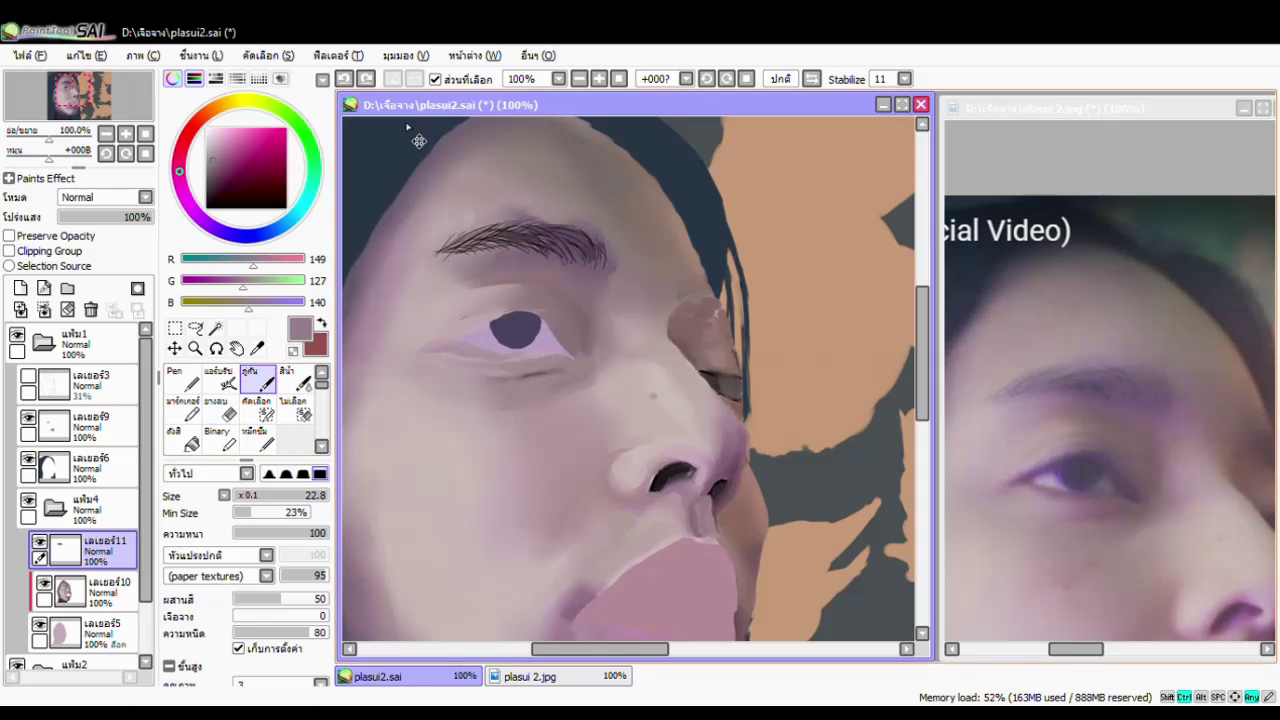
Paint the far eyebrow area dark brown with a colour sampled from the reference photo, and clip the eyebrow layer.
left_click_drag(1227, 443, 1137, 423)
left_click(714, 309)
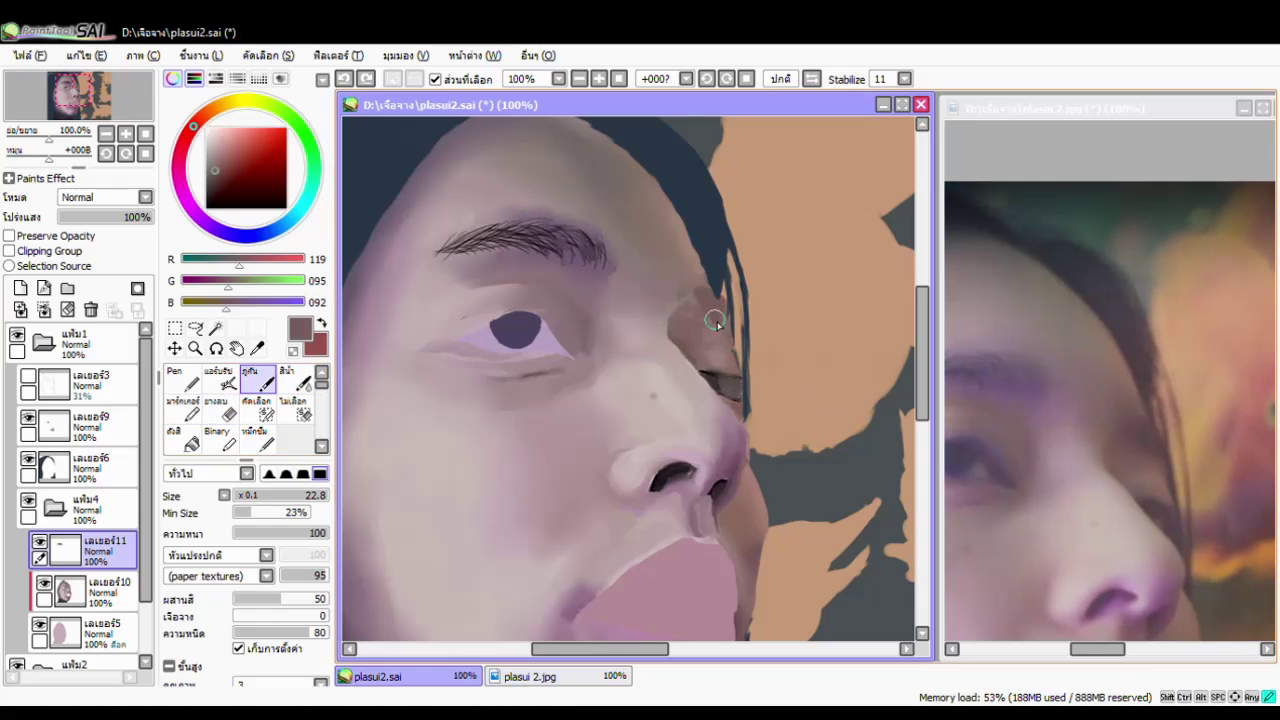
left_click(675, 276, "alt")
left_click(1148, 443, "alt")
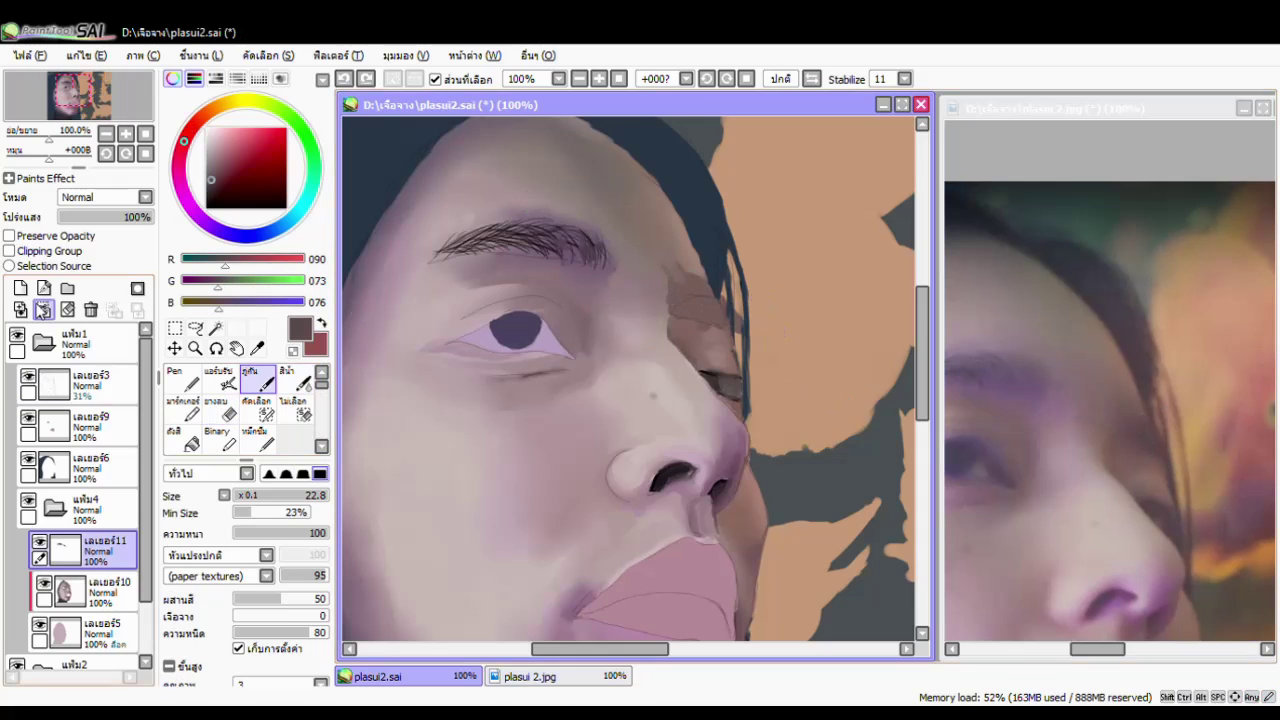
left_click(9, 251)
Blend the far eyebrow with the watercolor brush at size 12 and add pen hair strokes to it.
key("c")
left_click(661, 277, "alt")
key("n")
mouse_move(698, 302)
left_mouse_down()
mouse_move(720, 317)
mouse_move(690, 325)
left_mouse_up()
key("c")
left_click(684, 317, "alt")
key("minus")
key("minus")
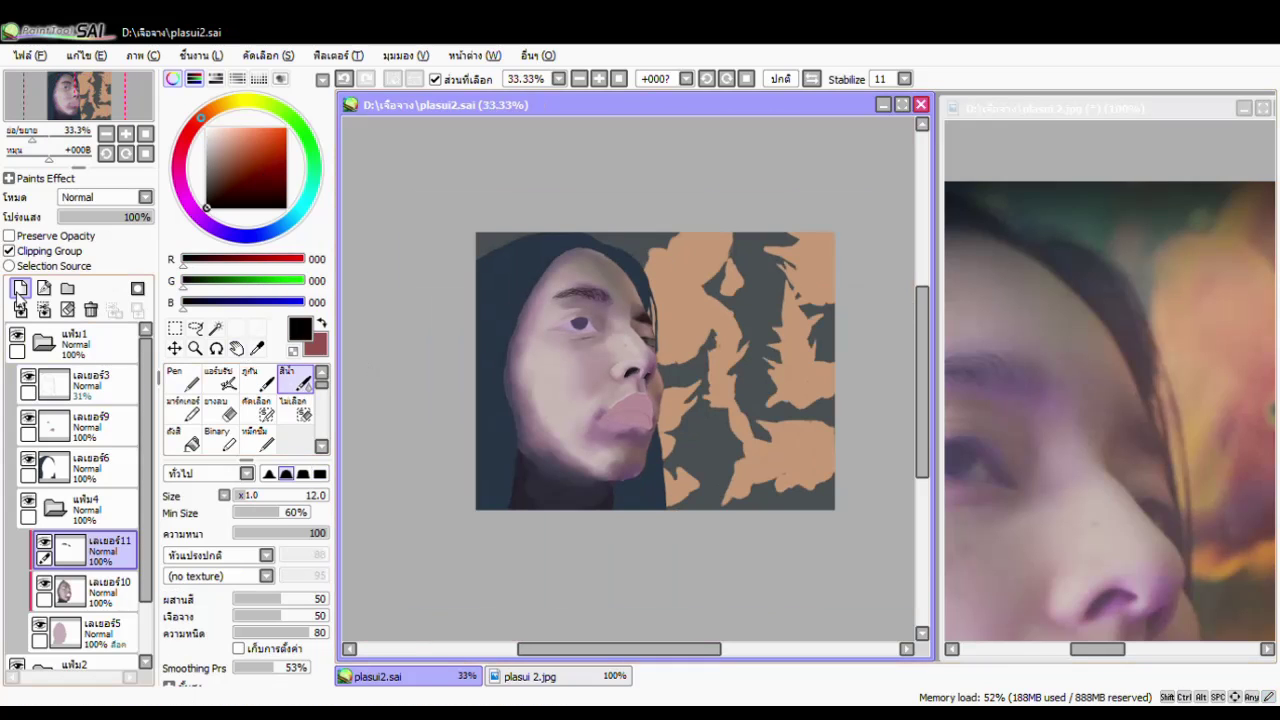
Put the lip base layer in a new folder and add a clipped layer above it.
scroll(1014, 400, "down", 5)
left_click(55, 440)
left_click(67, 288)
left_click(20, 288)
Paint dark mauve shading around the edges of both lips and along the mouth line with a size 22.8 brush.
scroll(645, 430, "up", 3)
scroll(639, 429, "up", 1)
left_click(620, 400, "alt")
key("b")
left_click_drag(690, 432, 522, 403)
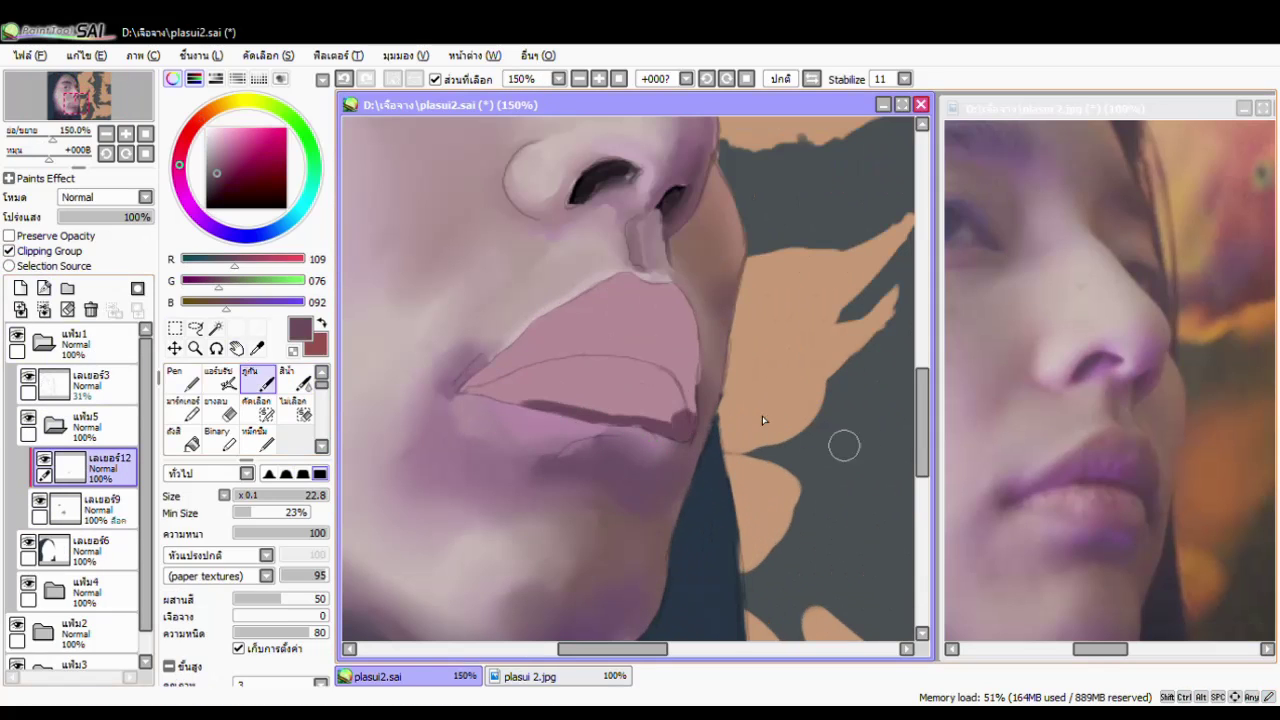
left_click_drag(690, 305, 700, 420)
mouse_move(652, 365)
left_mouse_down()
mouse_move(668, 279)
mouse_move(636, 309)
mouse_move(524, 329)
mouse_move(704, 334)
mouse_move(686, 287)
mouse_move(603, 405)
mouse_move(566, 397)
mouse_move(623, 373)
mouse_move(638, 349)
mouse_move(510, 372)
left_mouse_up()
left_click(663, 286, "alt")
left_click(603, 357, "alt")
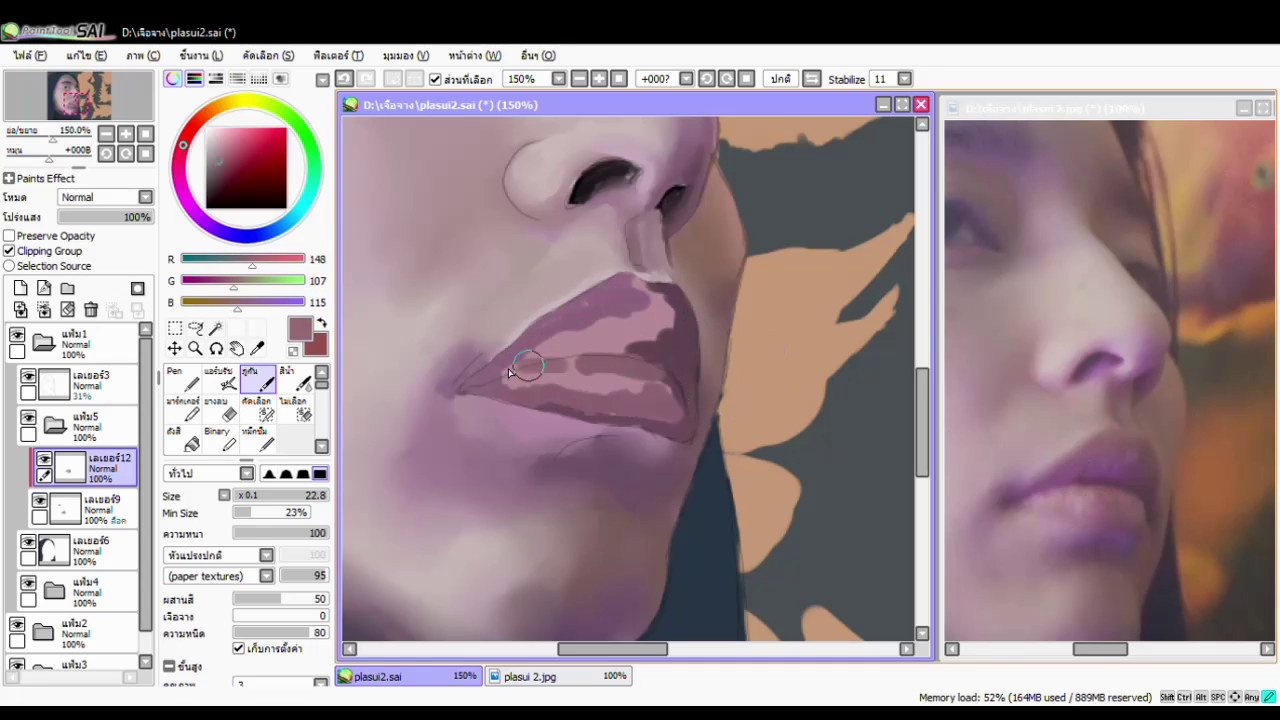
Fill the upper lip with purple and paint pink highlights on the lower lip, refining at size 12.3.
left_click(640, 385, "alt")
left_click_drag(632, 382, 531, 381)
mouse_move(615, 365)
left_mouse_down()
mouse_move(653, 385)
mouse_move(527, 376)
mouse_move(643, 324)
mouse_move(529, 350)
mouse_move(593, 332)
mouse_move(626, 342)
mouse_move(616, 319)
mouse_move(553, 341)
mouse_move(592, 287)
mouse_move(498, 354)
mouse_move(545, 262)
mouse_move(645, 296)
left_mouse_up()
left_click(612, 384, "alt")
left_click(600, 345, "alt")
left_click(600, 300, "alt")
left_click(622, 289, "alt")
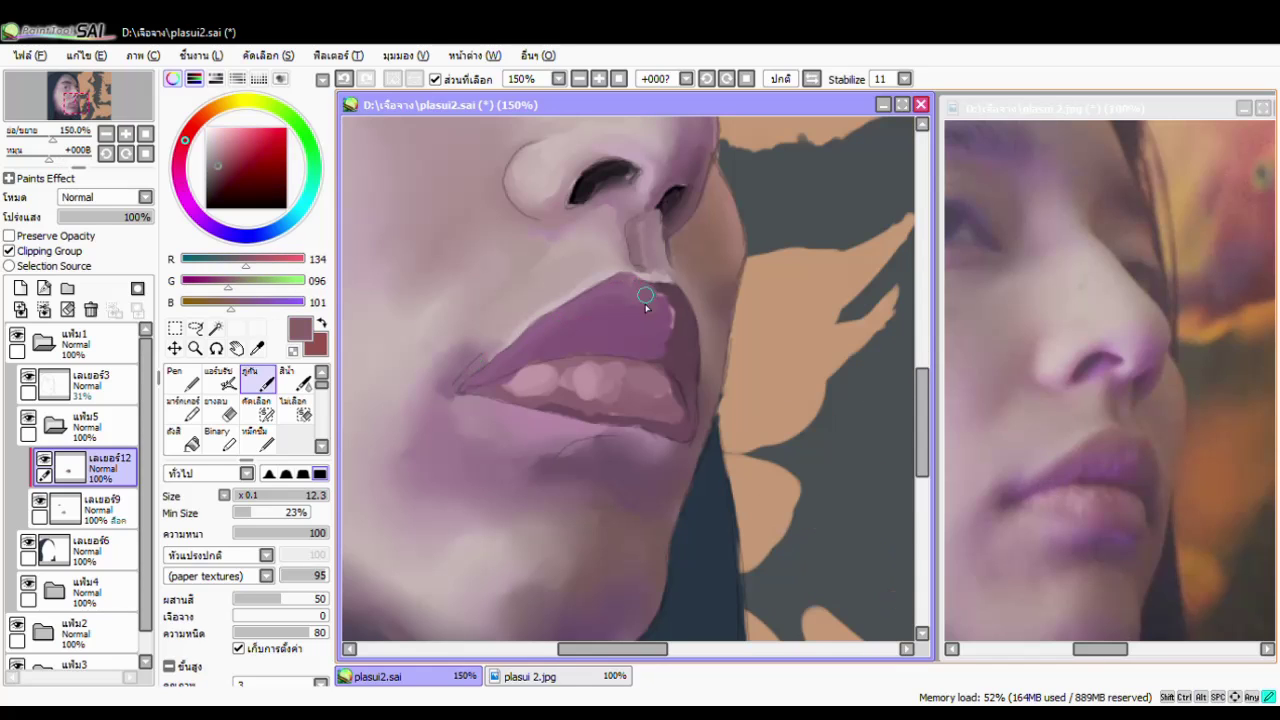
Blend the upper lip's purple tones with the watercolor brush at size 12.
key("c")
left_click(667, 299, "alt")
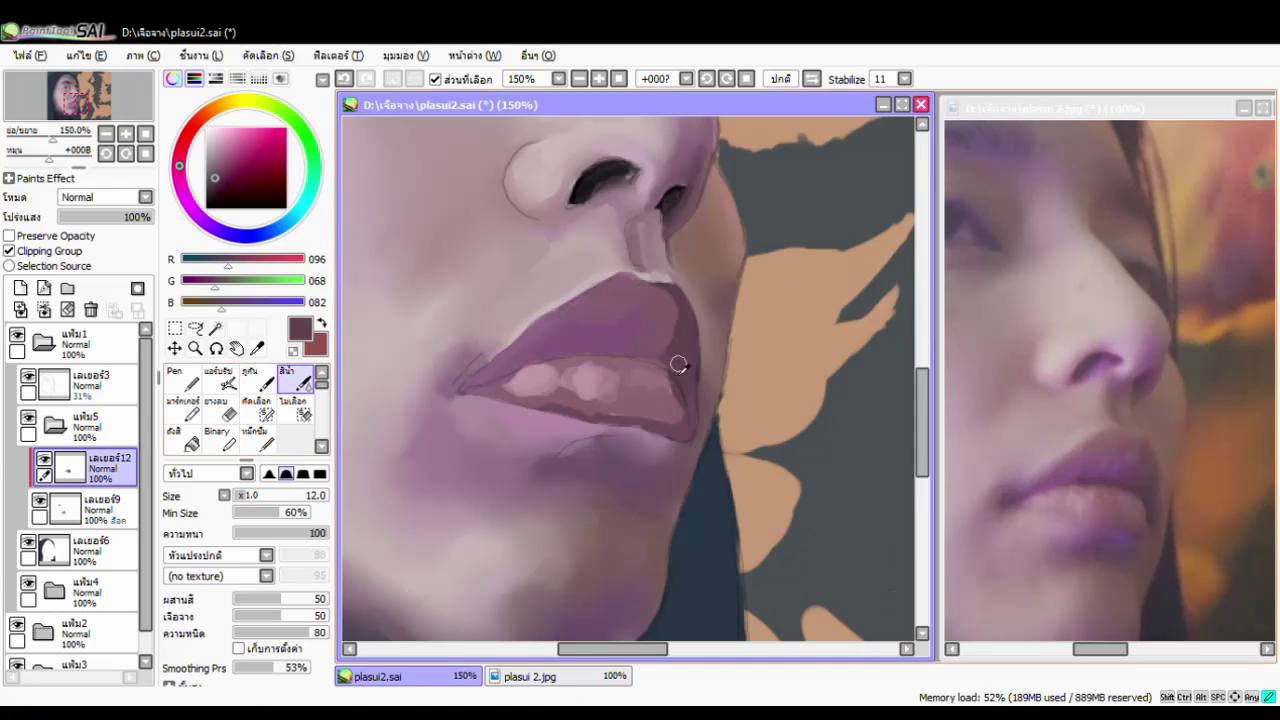
left_click(620, 304, "alt")
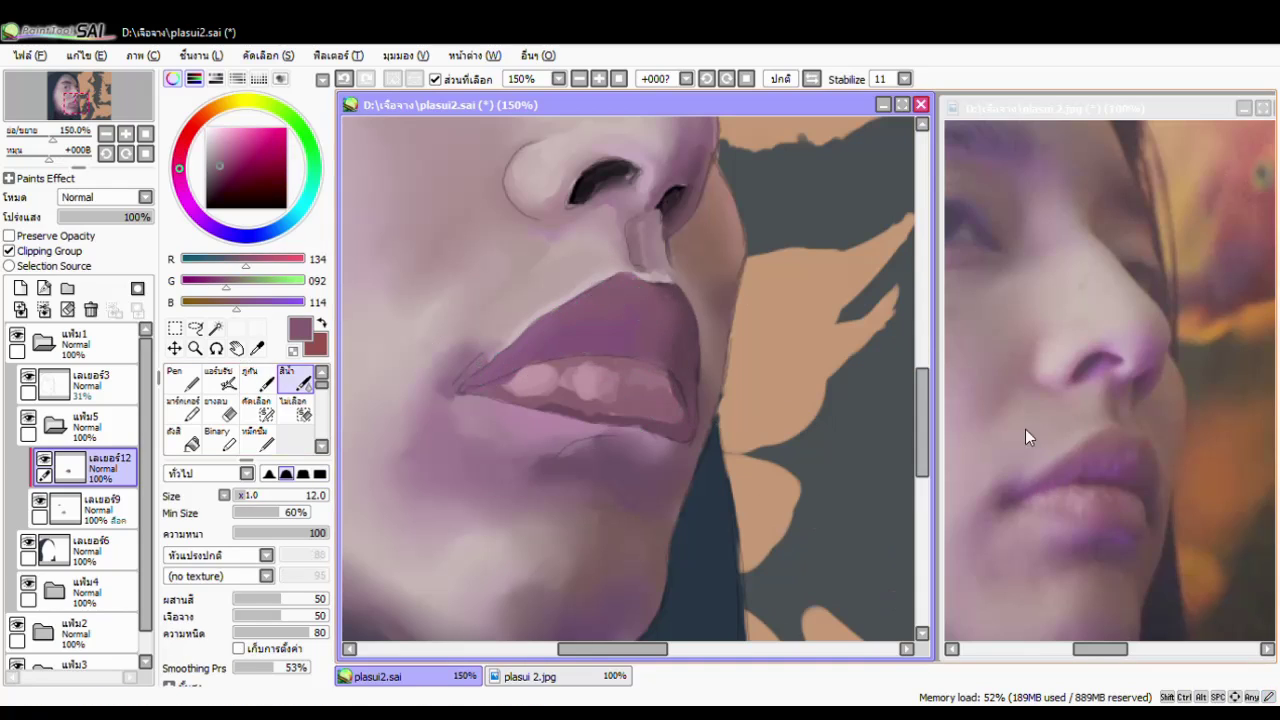
Retouch the upper lip's mauve shading at size 12.3 and blend it towards the near mouth corner.
key("b")
left_click(545, 316, "alt")
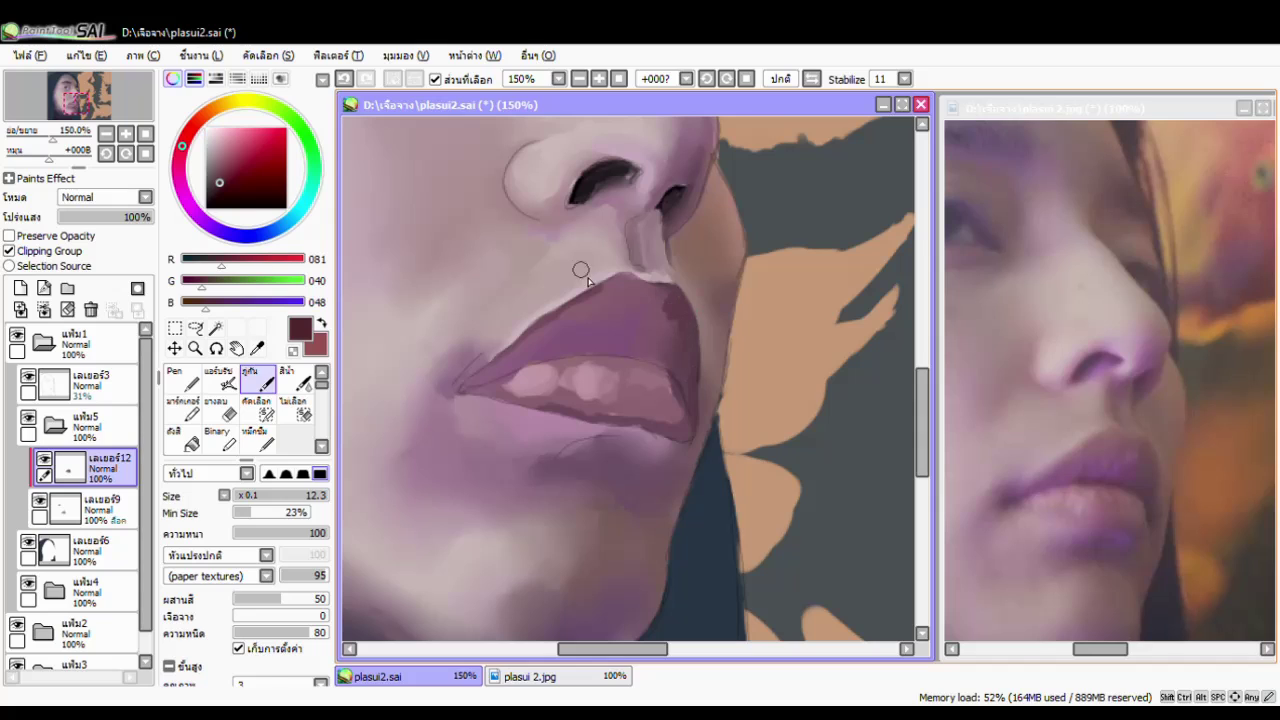
key("c")
left_click(493, 394, "alt")
Shade the lower lip's bottom edge in mauve and blend its pink highlights with the watercolor brush at size 12.
key("b")
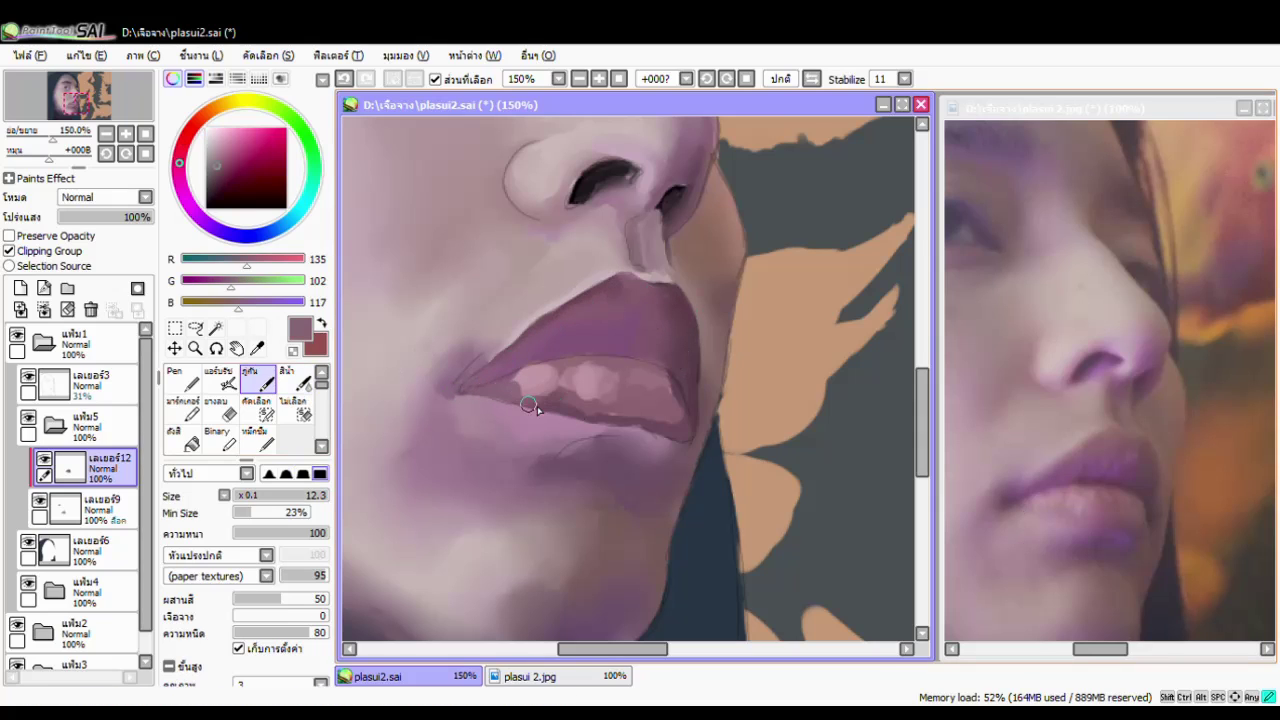
key("c")
left_click(1107, 503, "alt")
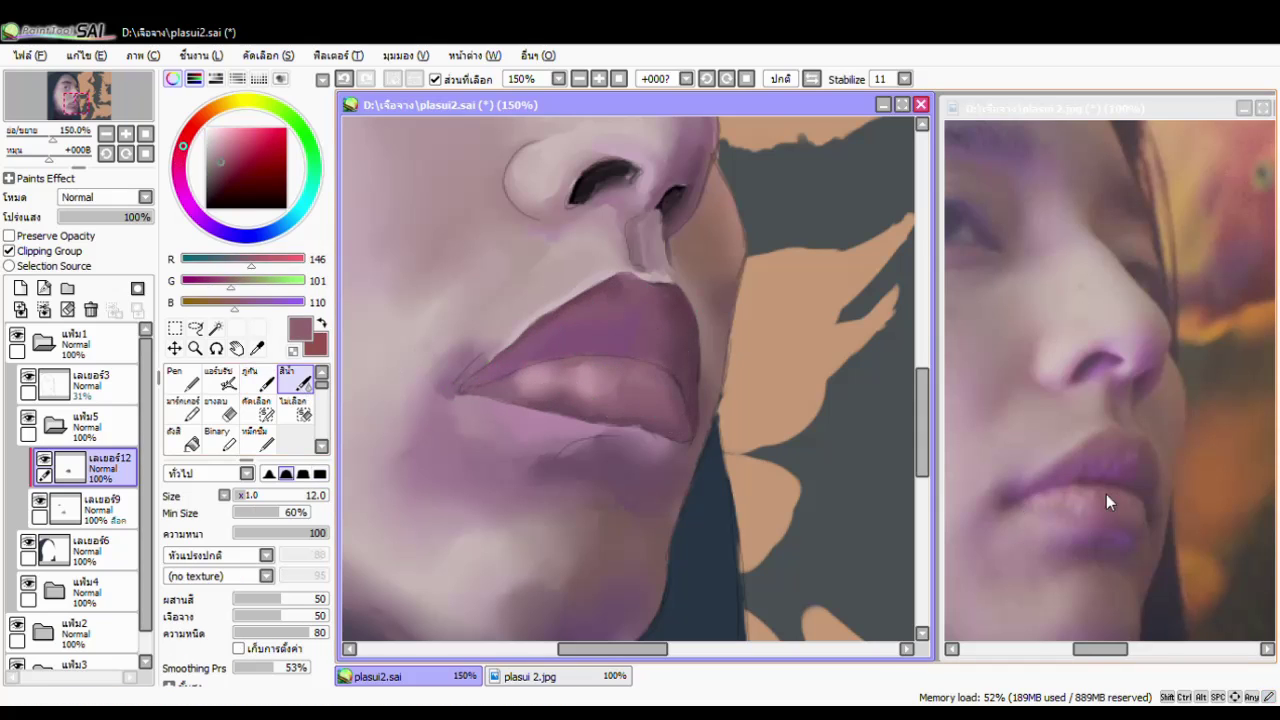
key("b")
key("c")
left_click(537, 386, "alt")
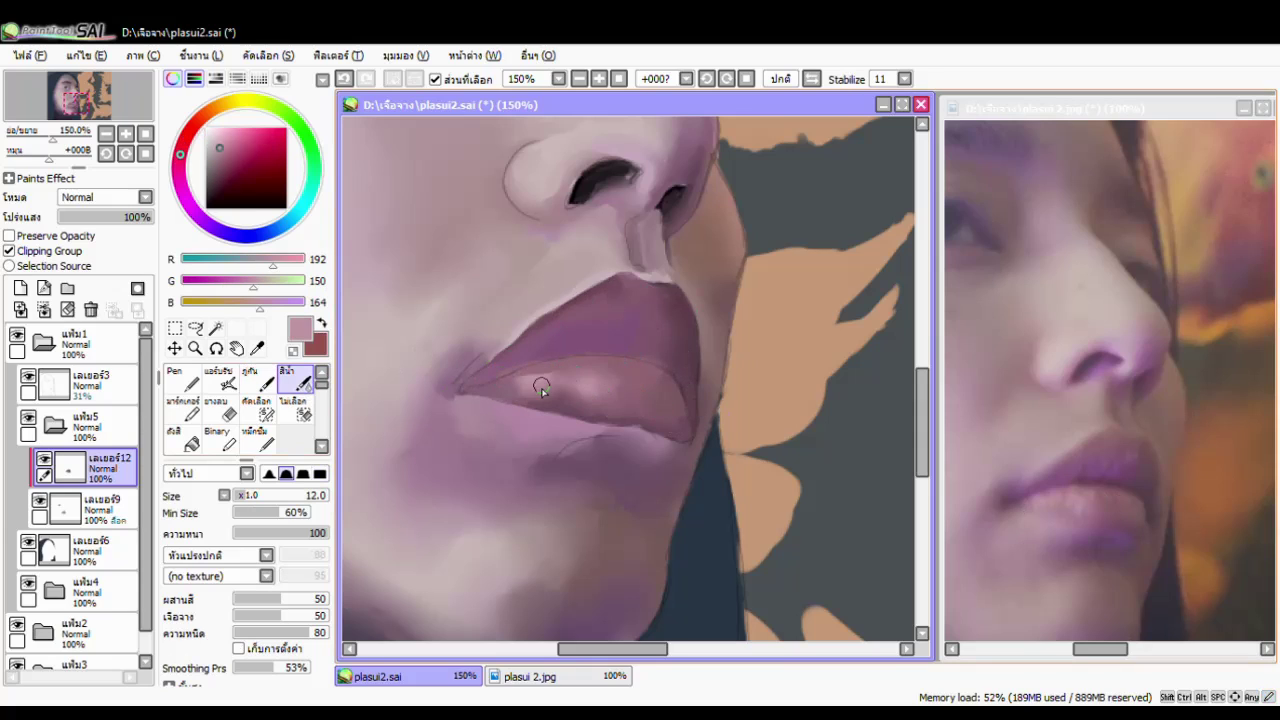
Add a new layer and paint the line between the lips in dark mauve sampled from the reference photo.
left_click(20, 288)
key("b")
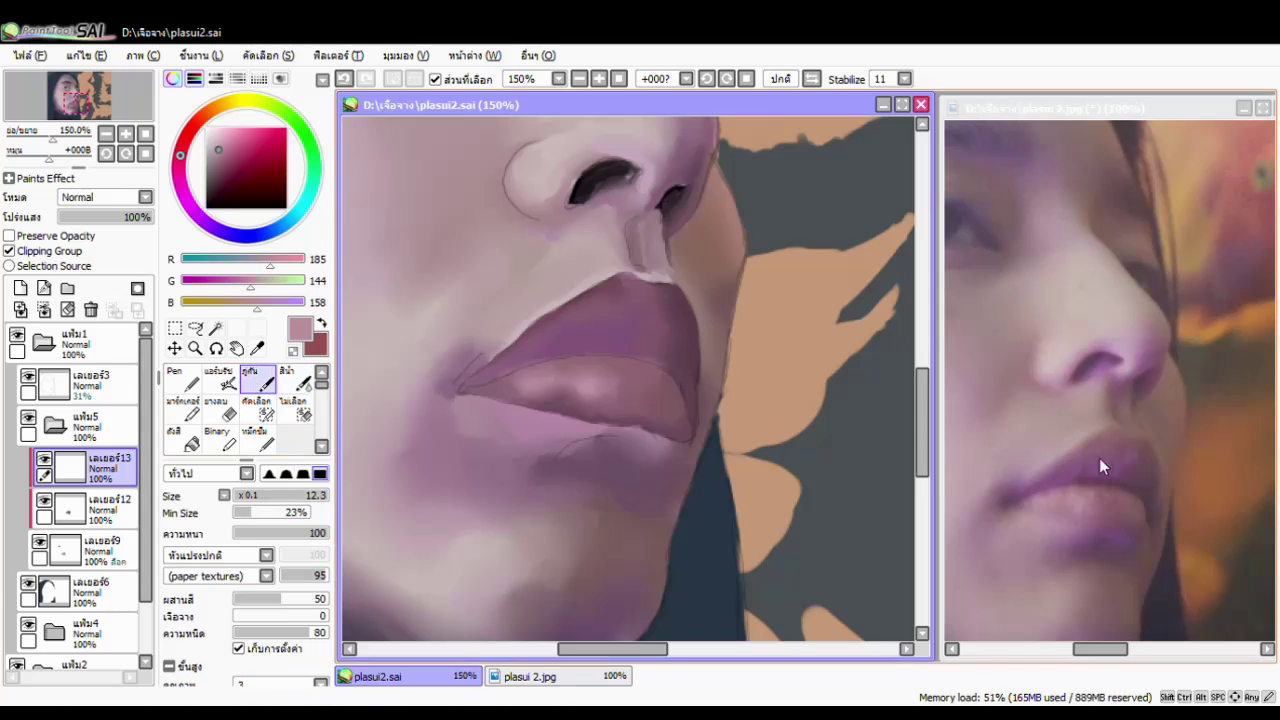
left_click(1082, 493, "alt")
key("End")
key("End")
mouse_move(466, 272)
left_mouse_down()
mouse_move(546, 314)
mouse_move(663, 443)
left_mouse_up()
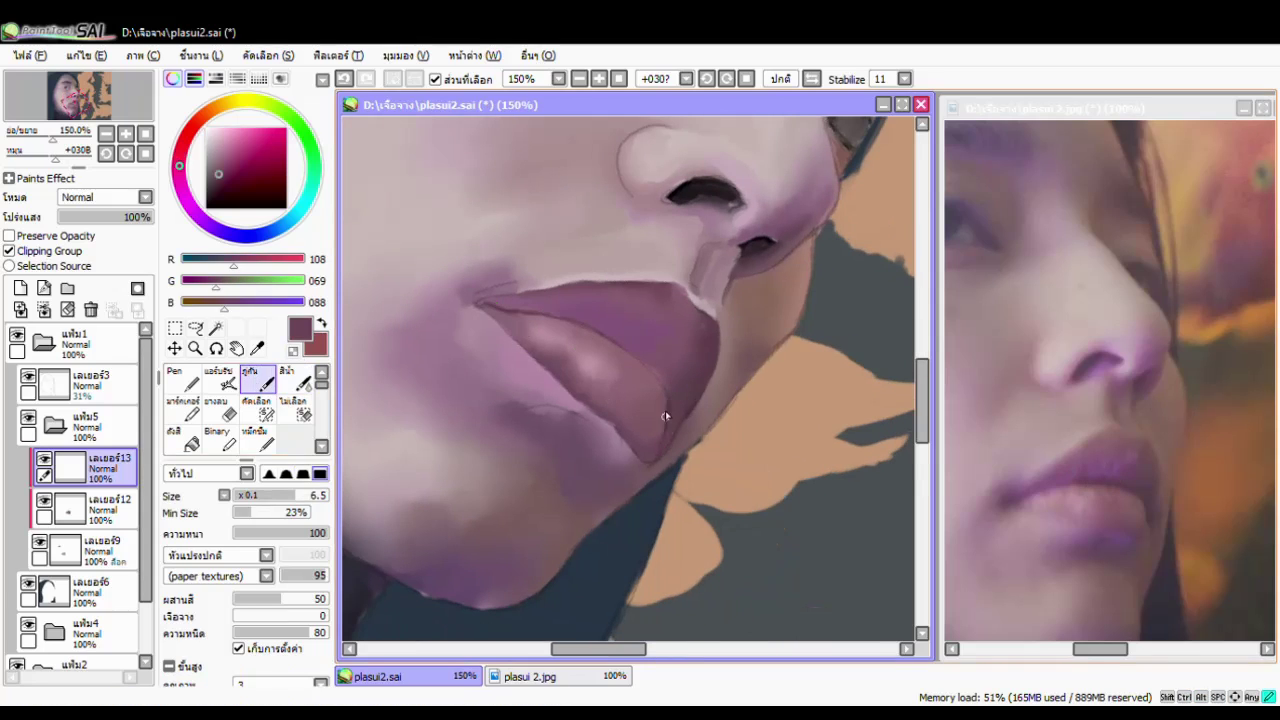
Refine the dark line between the lips out to both mouth corners with the brush at size 2.1.
left_click(527, 303, "alt")
key("bracketleft")
key("bracketleft")
key("bracketleft")
key("bracketleft")
left_click(654, 438, "alt")
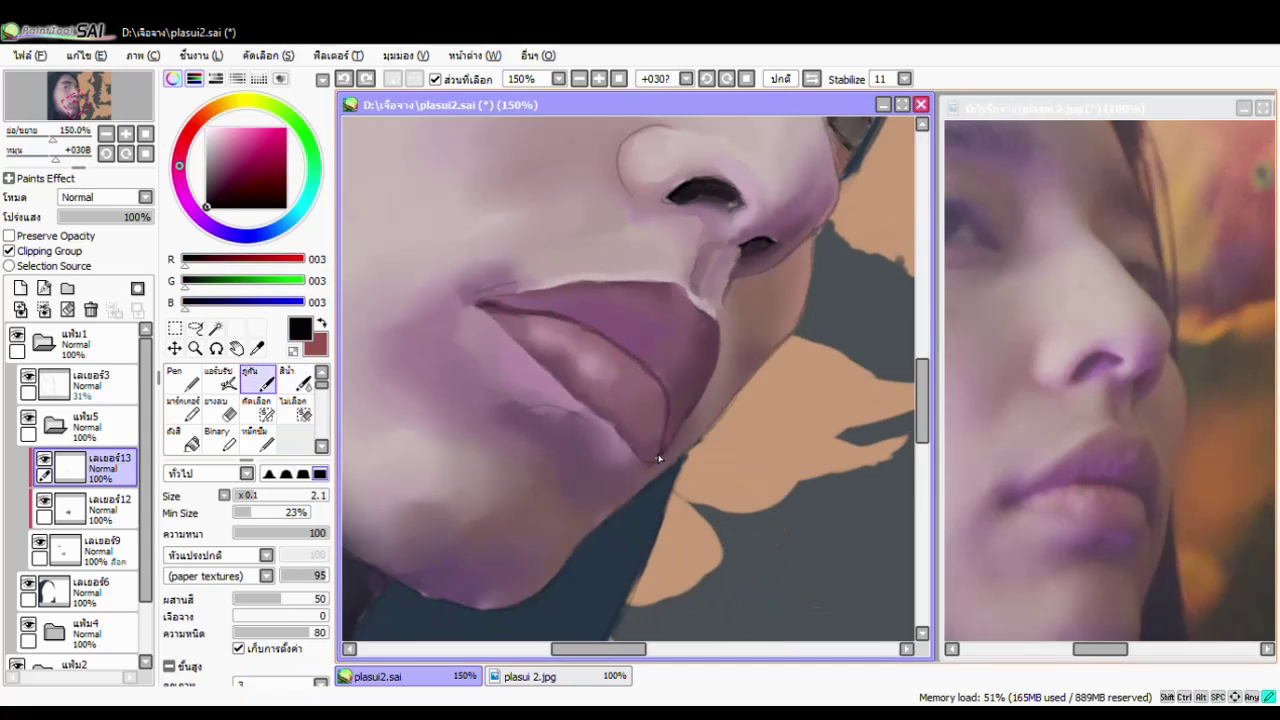
Soften and thicken the dark shadow between the lips with the brush at size 6.7.
key("bracketright")
left_click(640, 362, "alt")
key("bracketright")
key("bracketright")
key("bracketright")
key("bracketright")
key("bracketright")
key("bracketright")
key("bracketright")
key("bracketright")
key("bracketright")
key("bracketright")
left_click(612, 341, "alt")
key("Home")
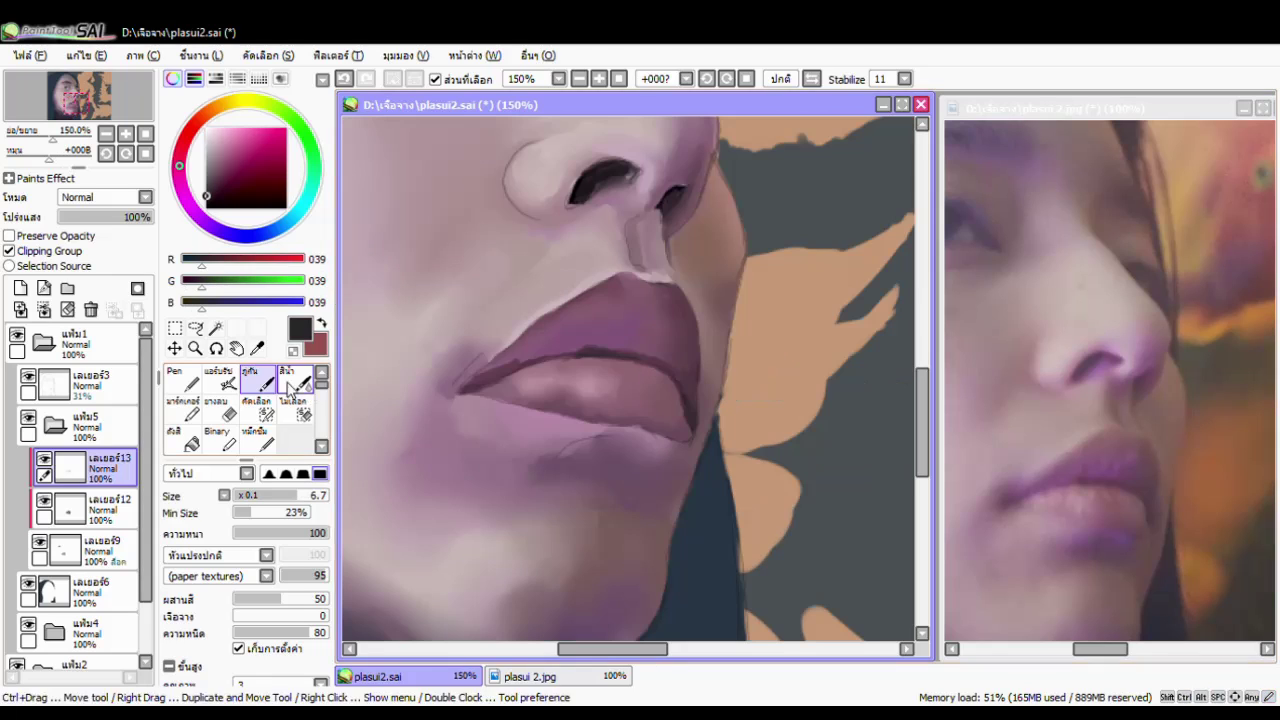
Paint short purple creases on the upper and lower lips with the brush at size 6.7.
key("c")
key("b")
left_click(603, 337, "alt")
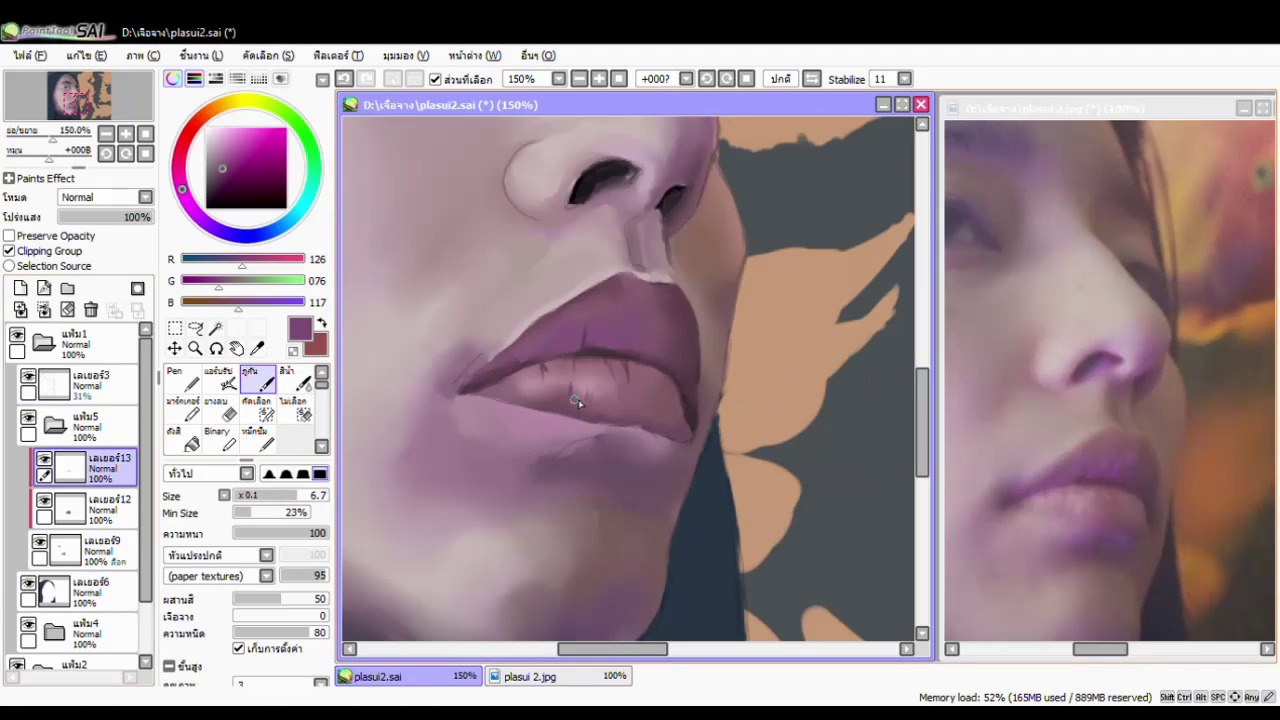
left_click(645, 318, "alt")
left_click_drag(647, 320, 653, 328)
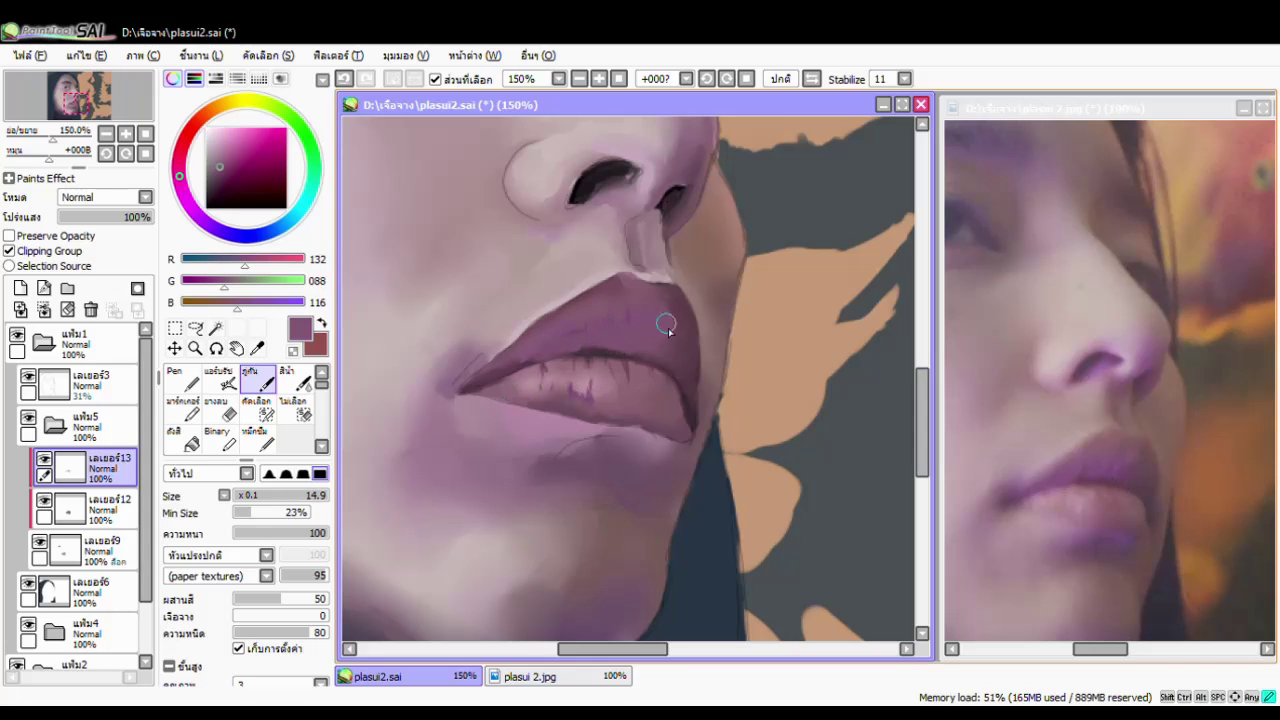
Paint pink highlights between the lower lip's creases and retouch the upper lip's mauve.
left_click(584, 385, "alt")
left_click_drag(603, 380, 600, 384)
left_click_drag(600, 384, 602, 388)
left_click(655, 339, "alt")
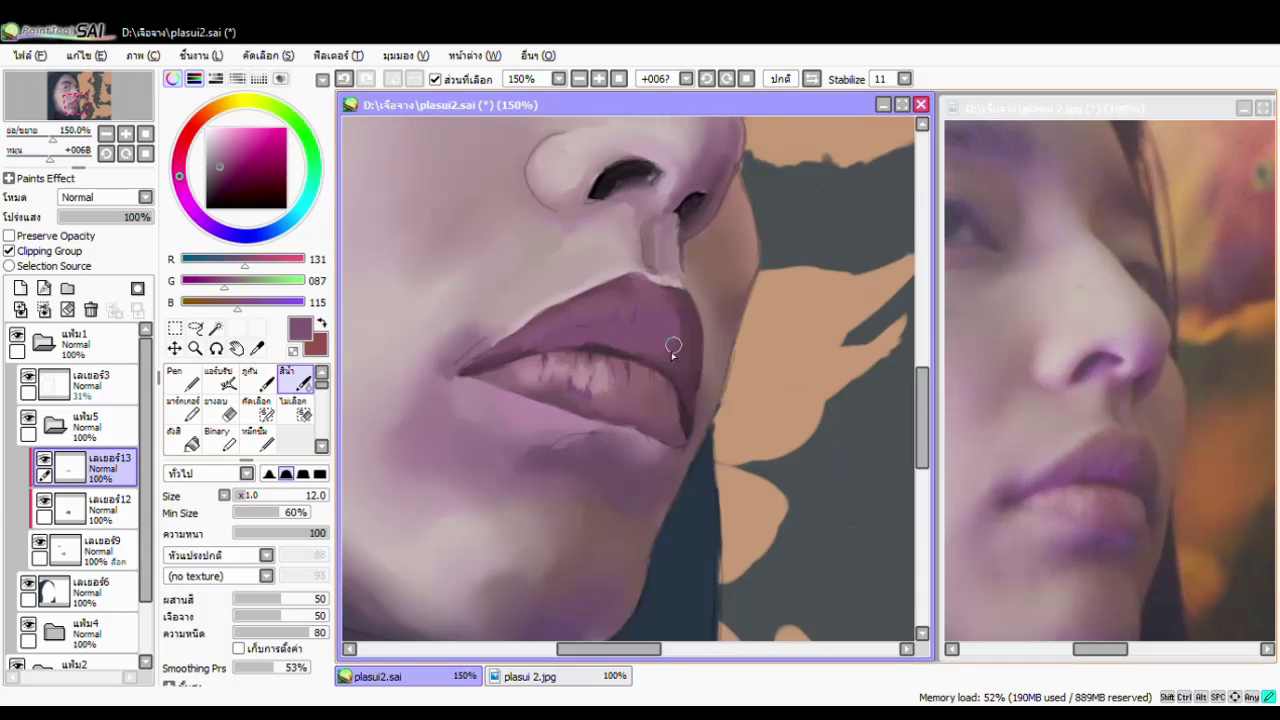
Blend the lip creases and the upper lip's edge with the watercolor brush, sizes 12 to 15.
key("n")
key("c")
key("Delete")
key("Delete")
key("b")
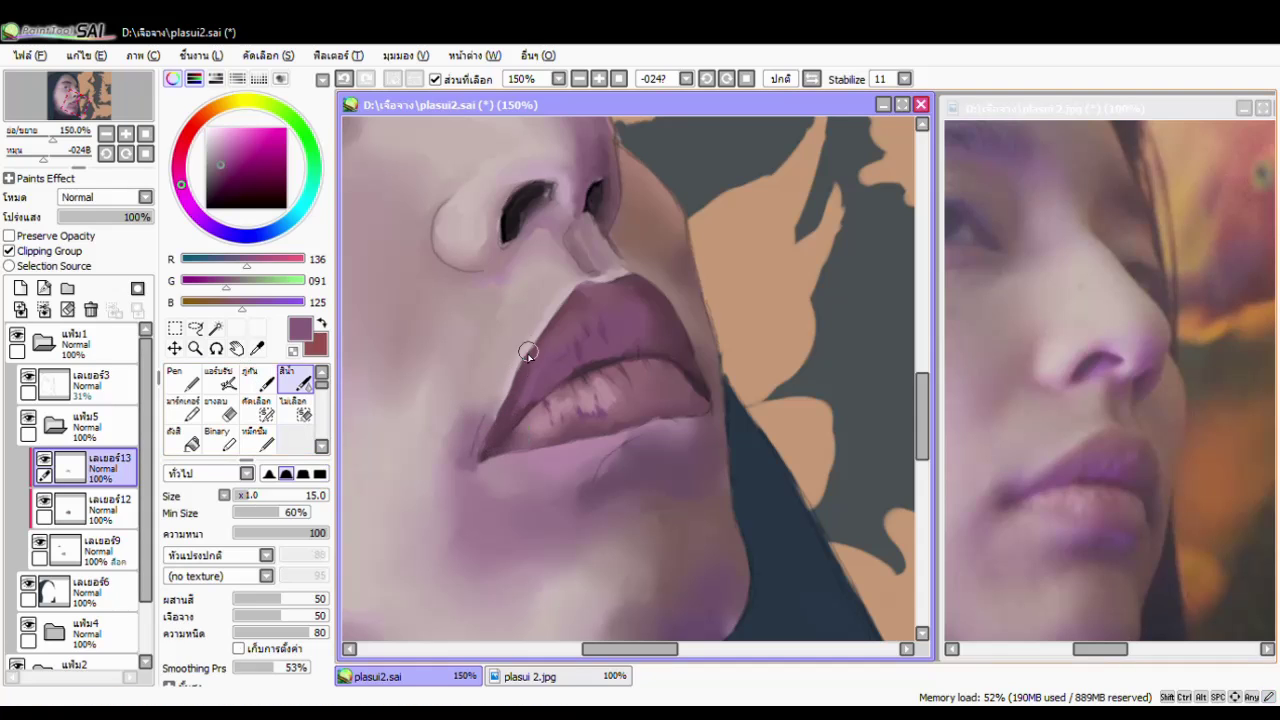
Touch up the near mouth corner and the lip line with the pen at size 2.5.
left_click(500, 443, "alt")
key("n")
key("End")
key("End")
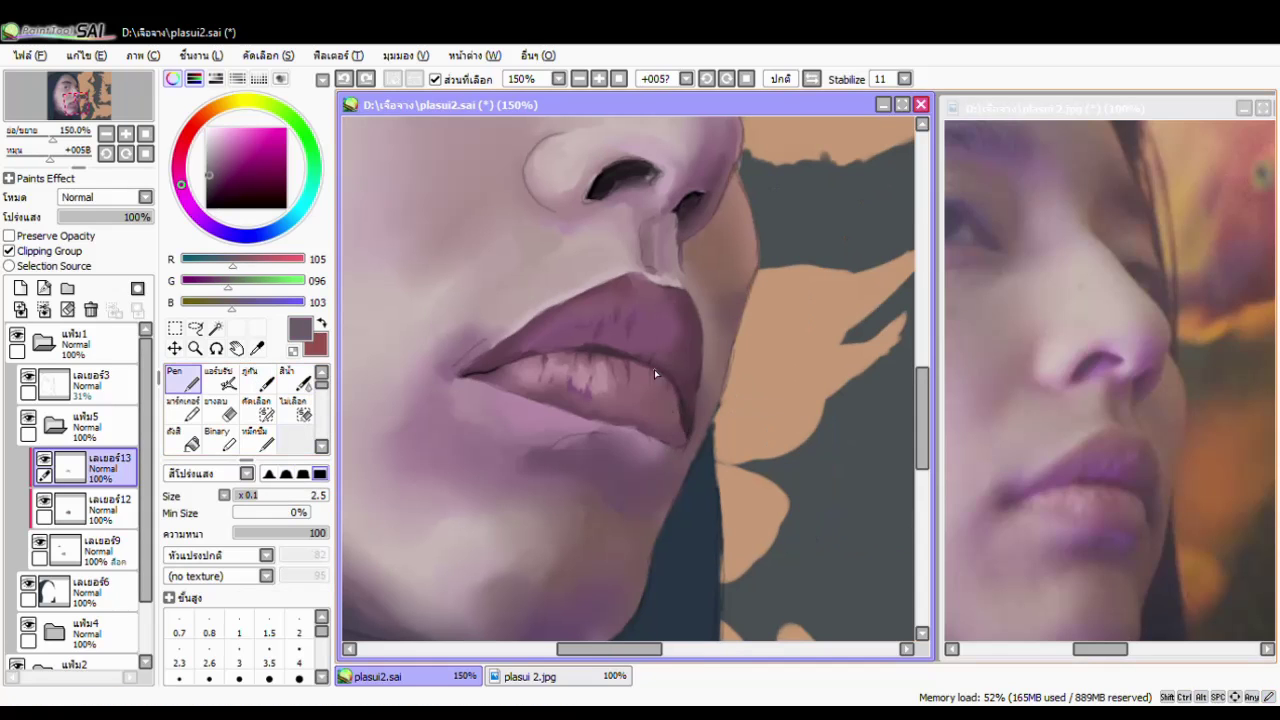
key("Home")
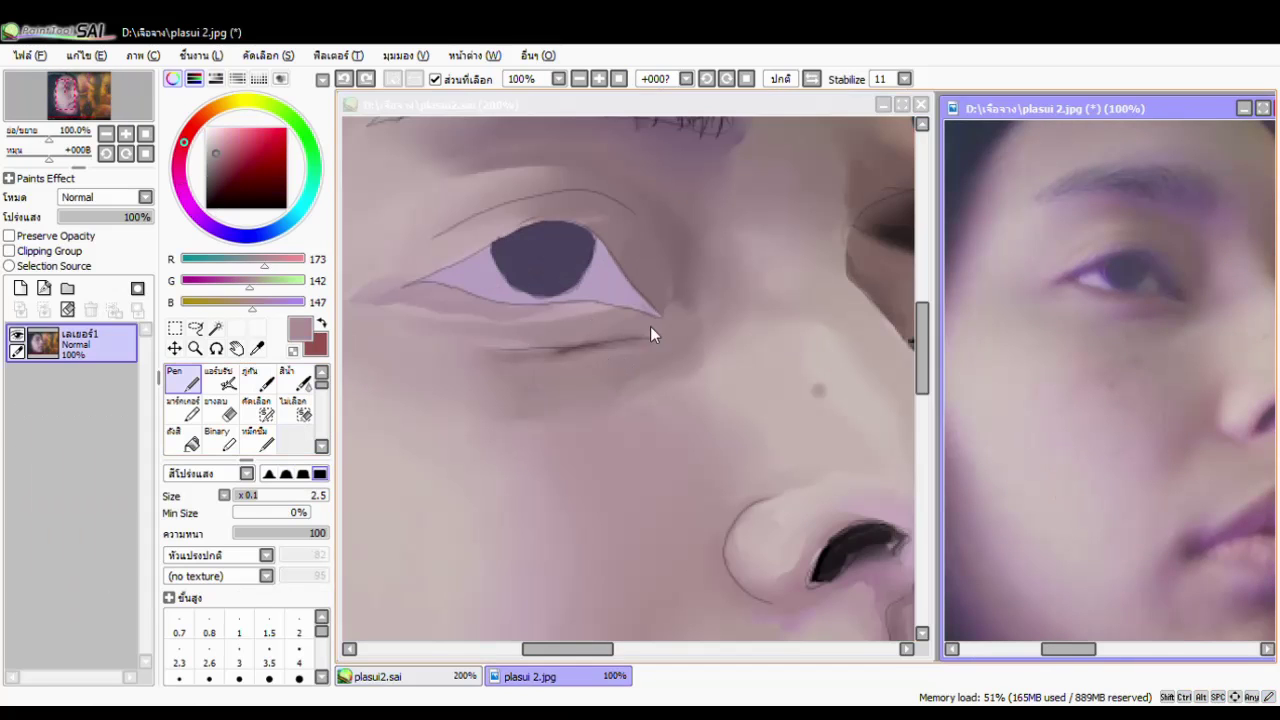
Add a new layer and dot small brownish moles on the cheek below the eye.
left_click(650, 328)
left_click(218, 169)
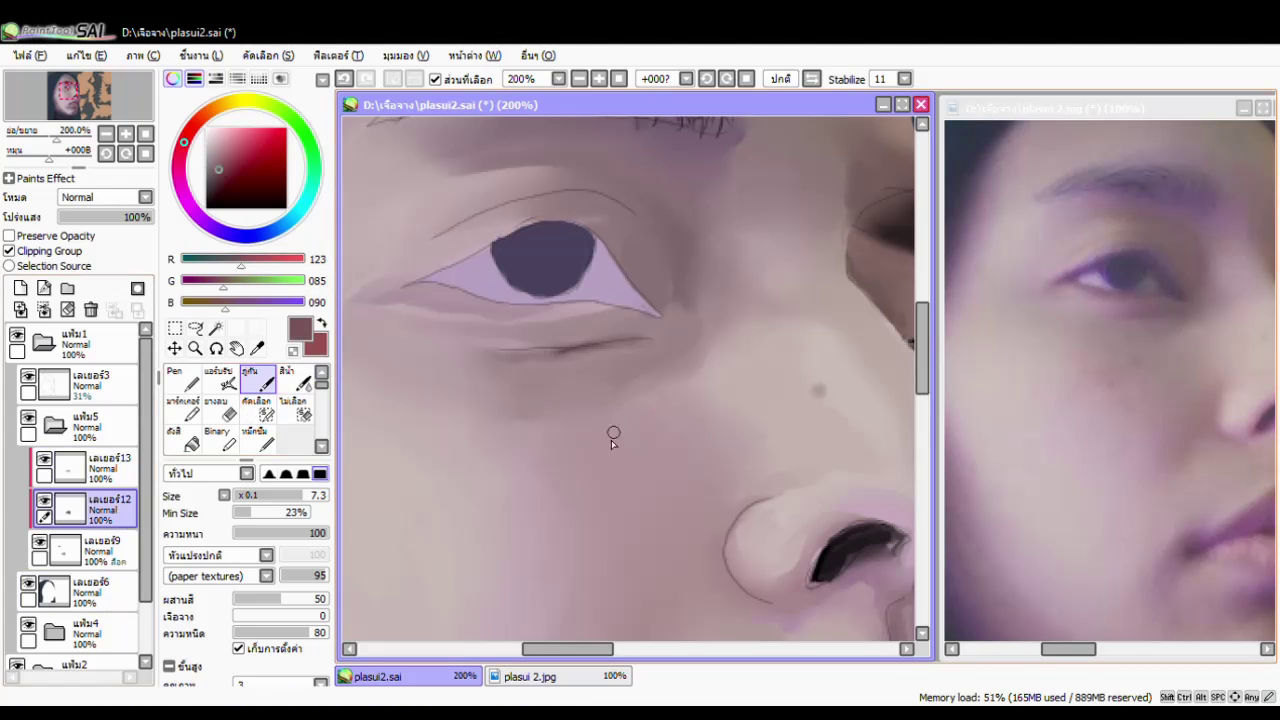
key("ctrl+shift+n")
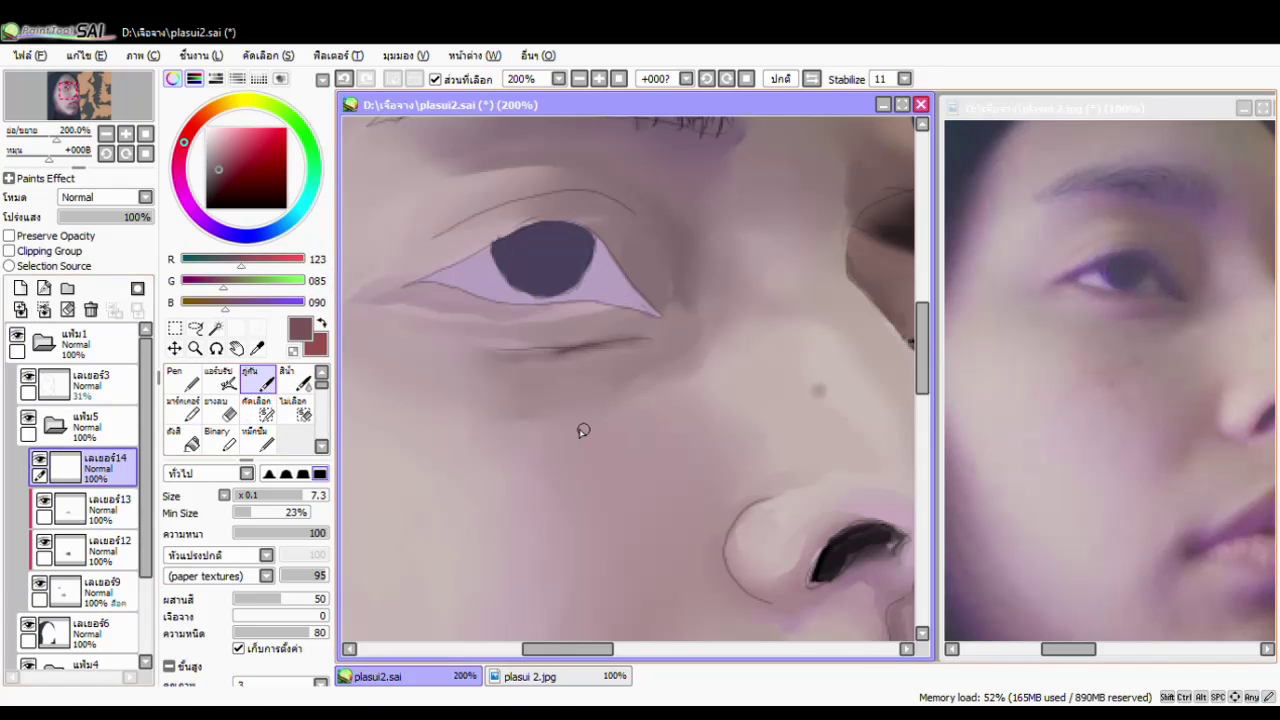
left_click(292, 380)
left_click(250, 386)
Shade the white of the eye in muted purple around the iris and blend it with the watercolor brush at size 15.
left_click(1159, 289, "alt")
left_click(560, 265, "alt")
left_click_drag(590, 292, 610, 280)
key("c")
left_click(445, 283, "alt")
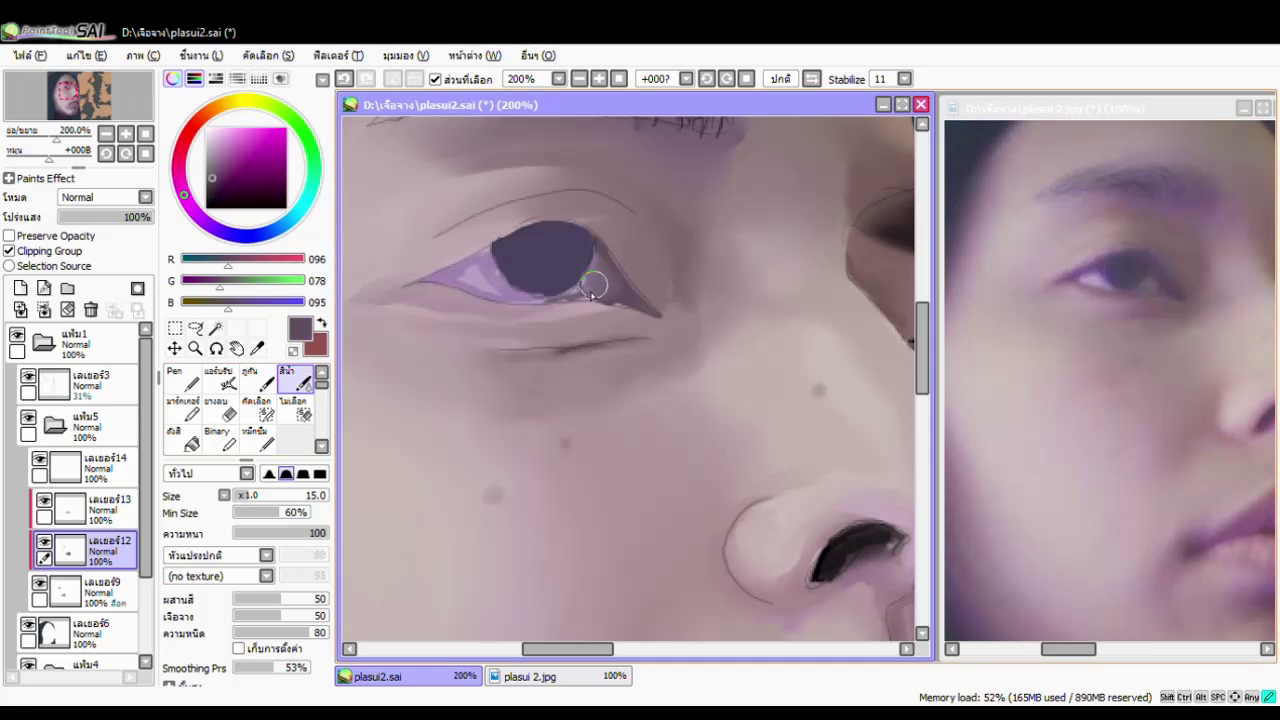
Outline the upper eyelid and both eye corners in black with the pen at size 2.5.
key("n")
left_click_drag(633, 301, 655, 316)
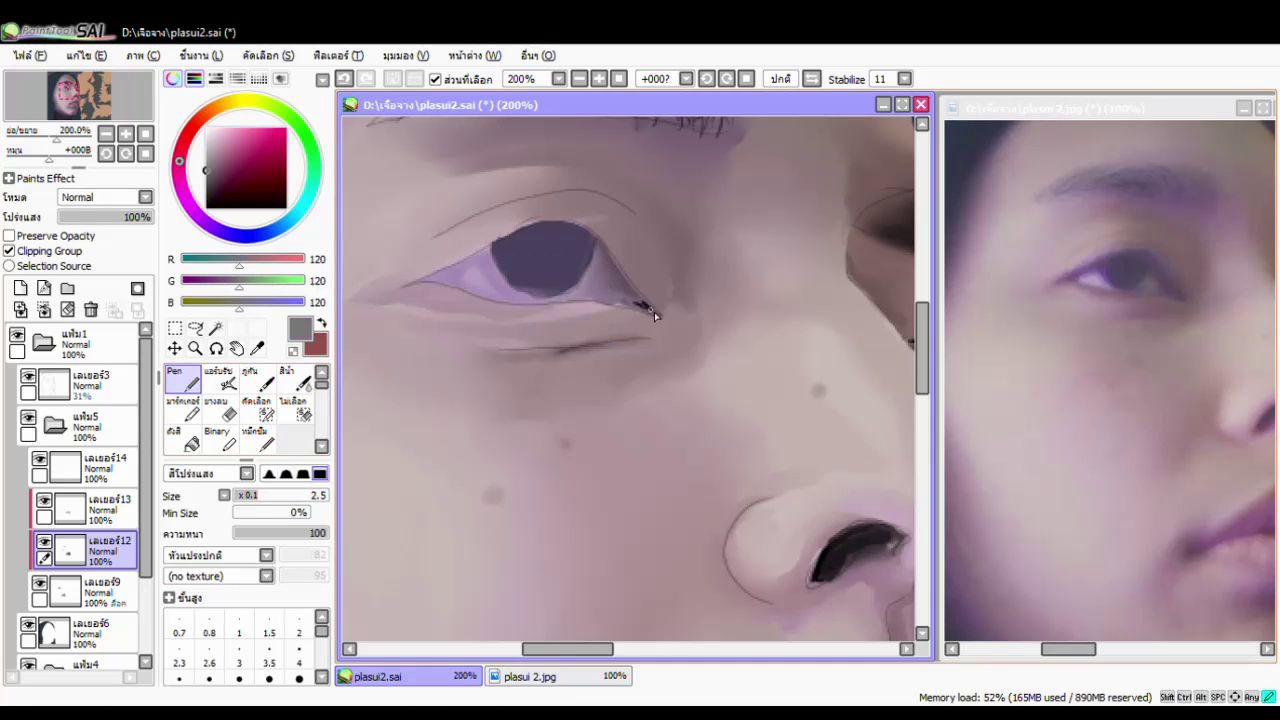
left_click_drag(437, 276, 410, 284)
left_click(437, 301, "alt")
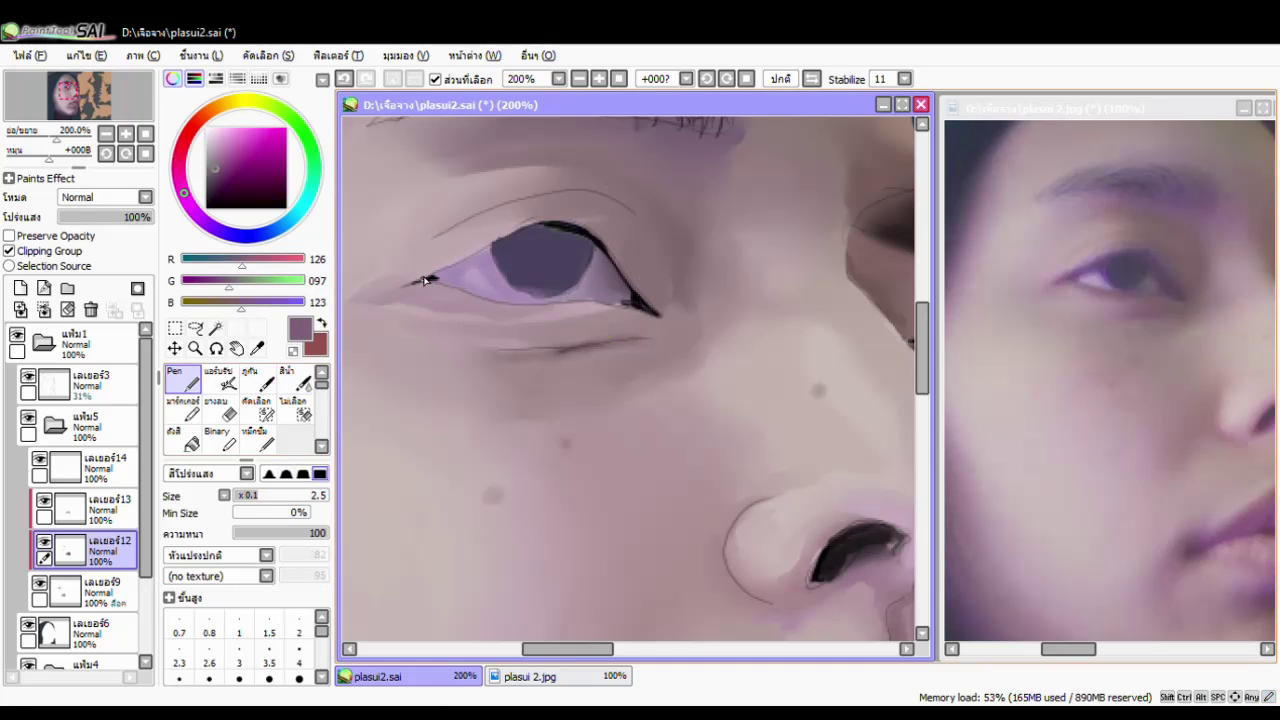
left_click_drag(487, 305, 633, 262)
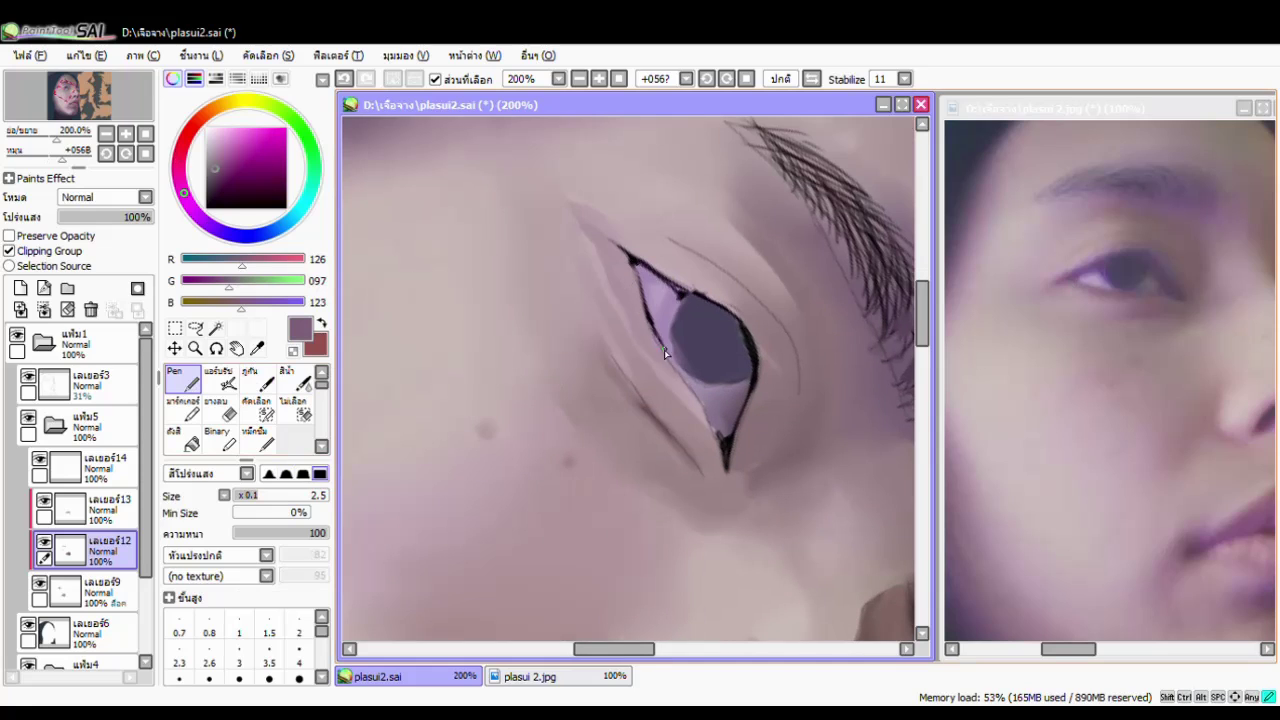
Blend the eye white with the watercolor brush at size 9 and retrace the lower lid line with the pen.
key("b")
left_click_drag(664, 349, 616, 273)
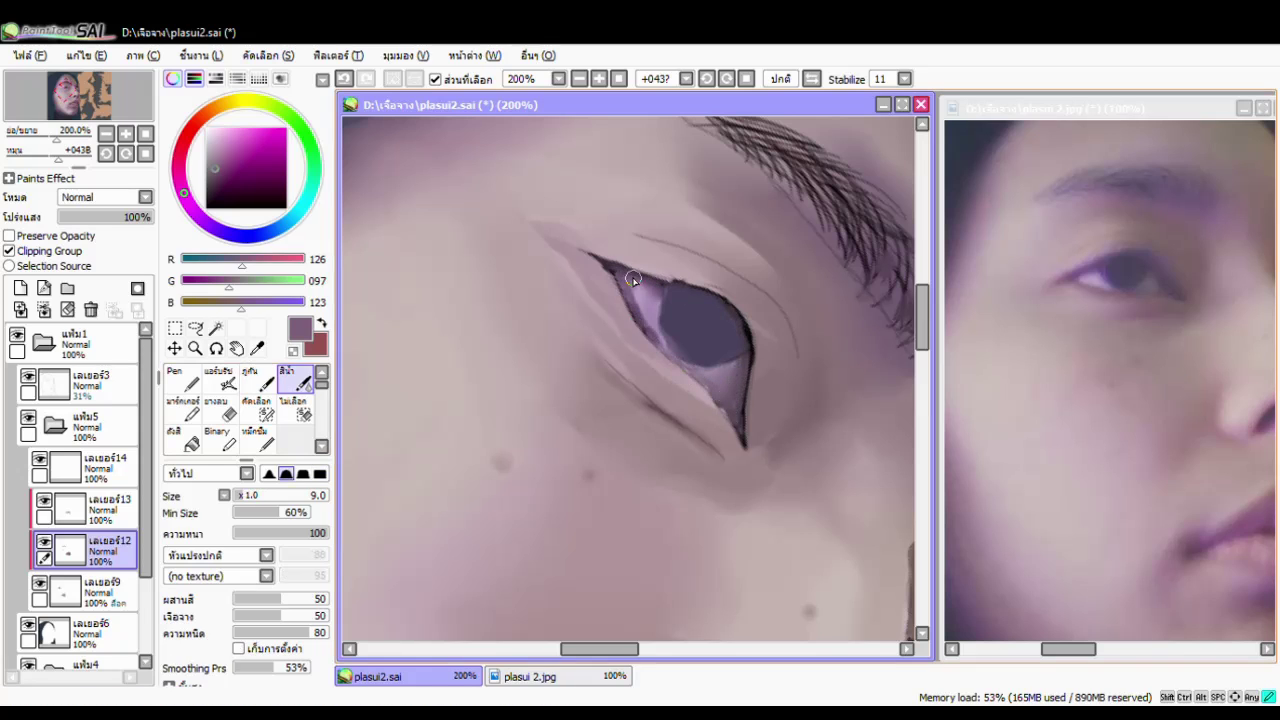
key("n")
left_click_drag(686, 368, 742, 434)
Paint the iris in dark and medium purple tones with the brush at size 5.
left_click(733, 338, "alt")
key("b")
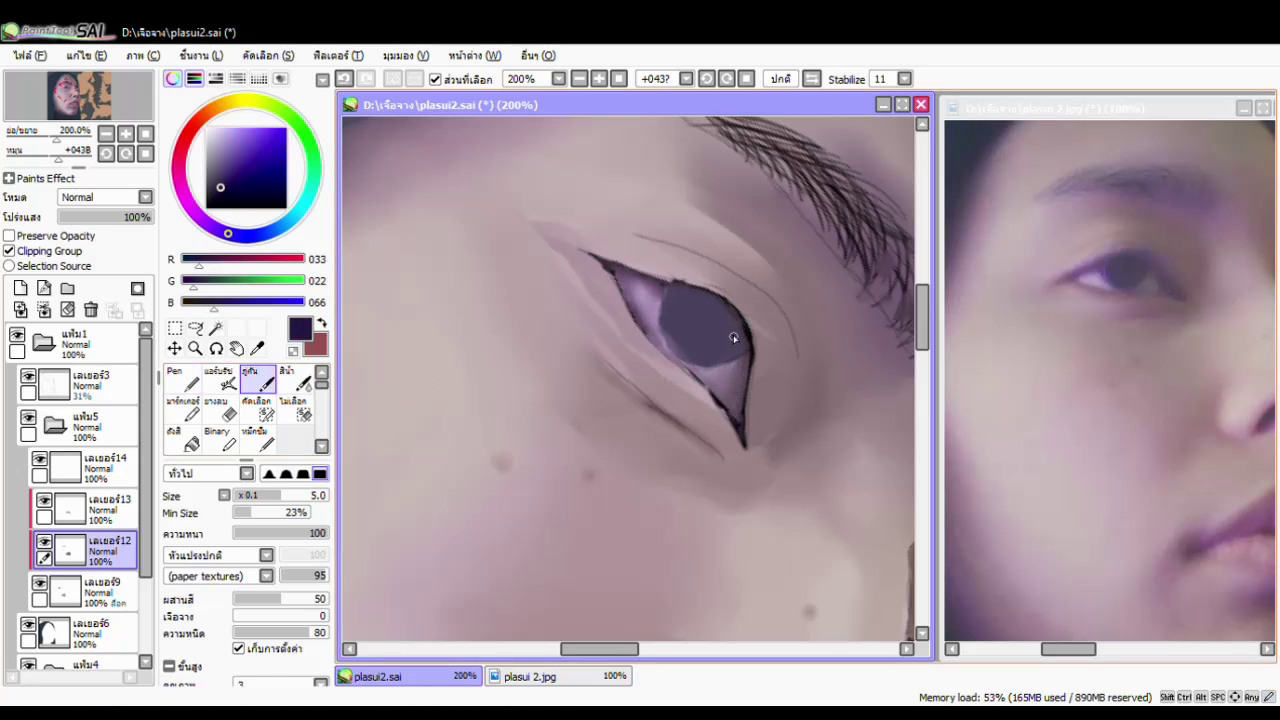
left_click(677, 330, "alt")
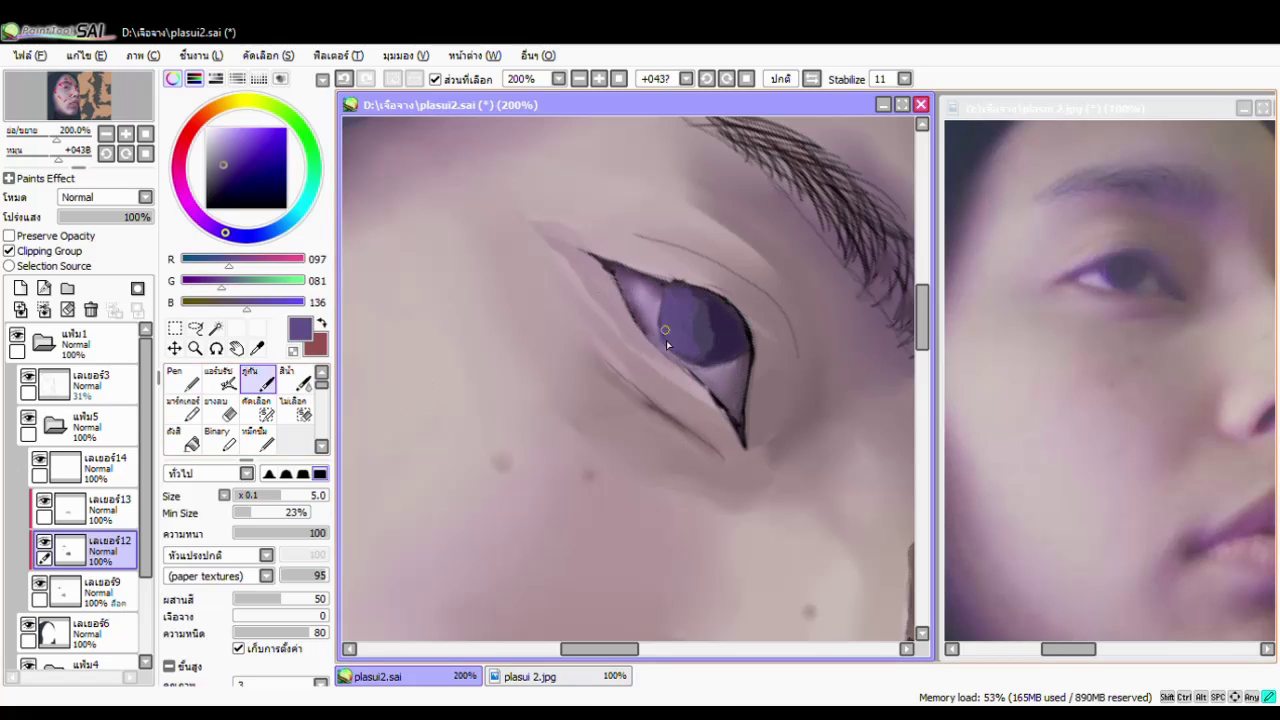
left_click(664, 326, "alt")
Add a pale lilac highlight to the eye white and deepen the iris with dark purple.
left_click(641, 320, "alt")
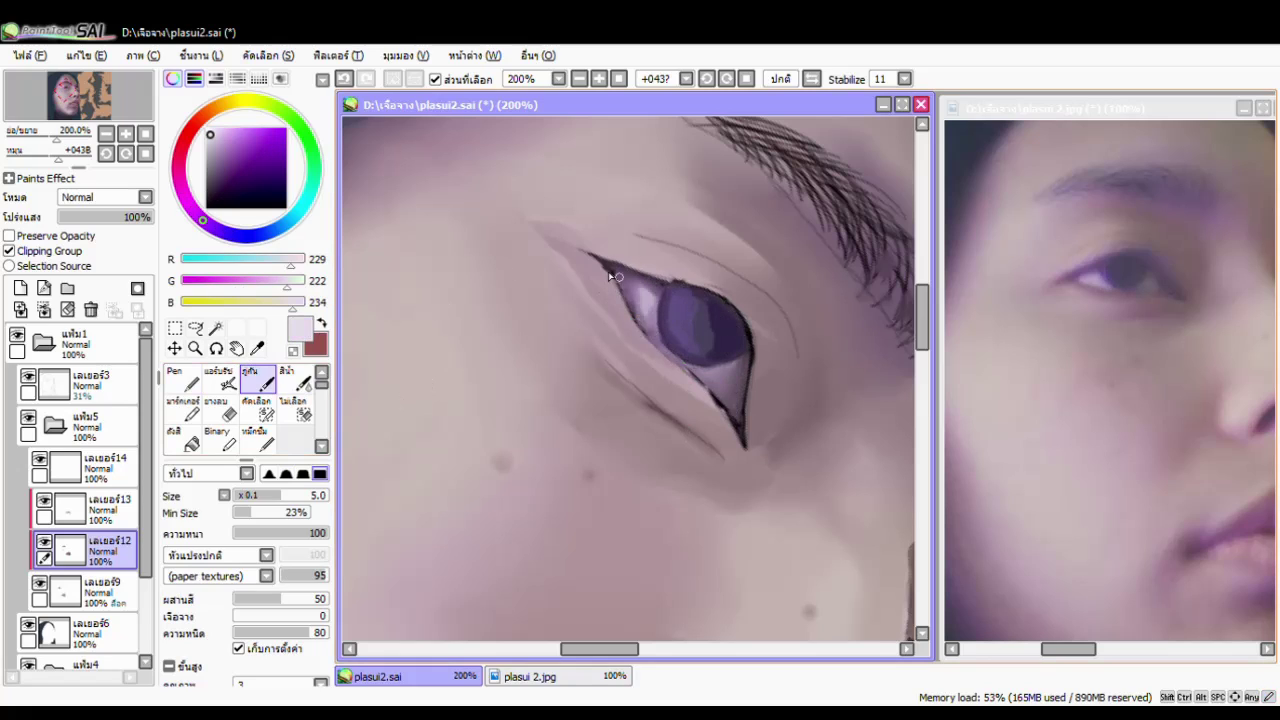
left_click(237, 197)
mouse_move(668, 338)
left_mouse_down()
mouse_move(716, 318)
mouse_move(698, 310)
mouse_move(637, 332)
mouse_move(676, 338)
left_mouse_up()
left_click(704, 328, "alt")
key("Home")
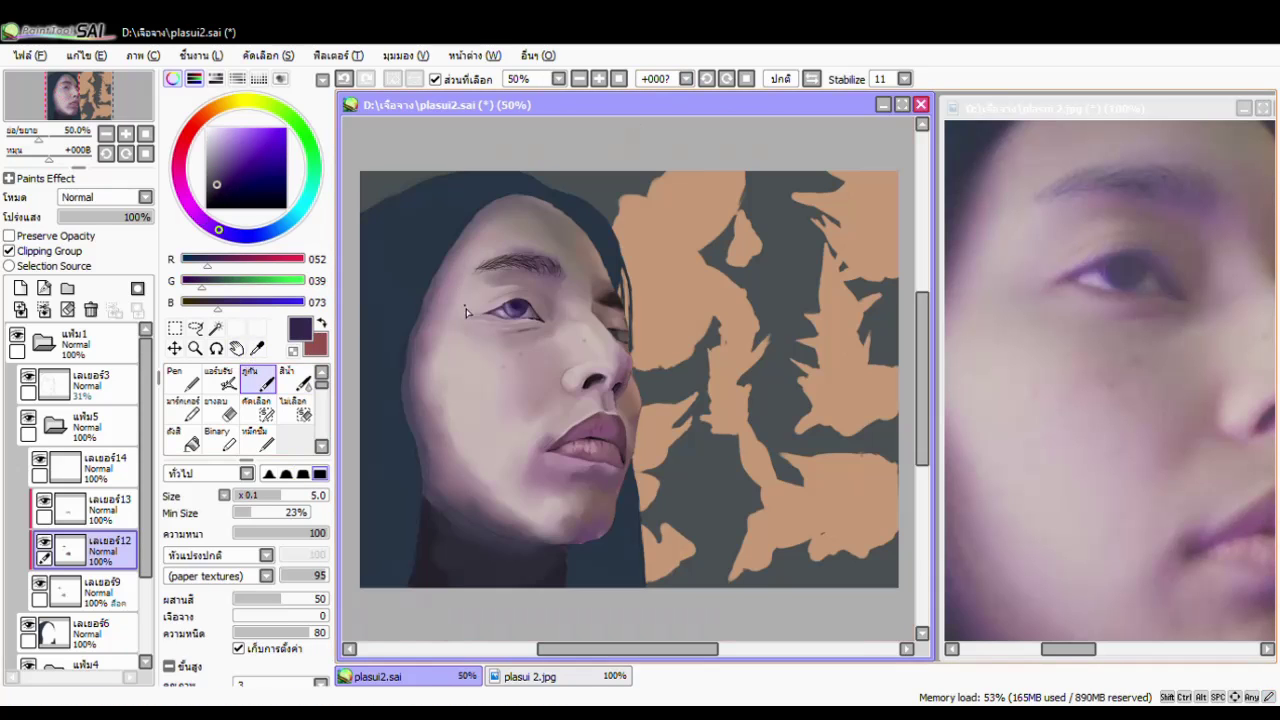
Paint over the iris with dark purple tones sampled from the eye.
scroll(523, 429, "up", 5)
scroll(489, 370, "down", 3)
left_click(489, 370, "alt")
mouse_move(489, 370)
left_mouse_down()
mouse_move(586, 420)
mouse_move(491, 389)
left_mouse_up()
left_click(610, 305, "alt")
mouse_move(610, 305)
left_mouse_down()
mouse_move(509, 411)
mouse_move(622, 312)
mouse_move(588, 312)
mouse_move(617, 309)
mouse_move(638, 425)
mouse_move(512, 416)
mouse_move(514, 367)
mouse_move(619, 363)
mouse_move(535, 399)
left_mouse_up()
Blend the iris into smooth dark purple with the watercolor brush at size 9.
key("c")
left_click(657, 345, "alt")
mouse_move(657, 345)
left_mouse_down()
mouse_move(585, 377)
mouse_move(613, 380)
mouse_move(482, 353)
mouse_move(621, 314)
mouse_move(534, 446)
mouse_move(484, 354)
mouse_move(568, 406)
mouse_move(564, 438)
left_mouse_up()
left_click(500, 360, "alt")
key("b")
key("c")
left_click(536, 402, "alt")
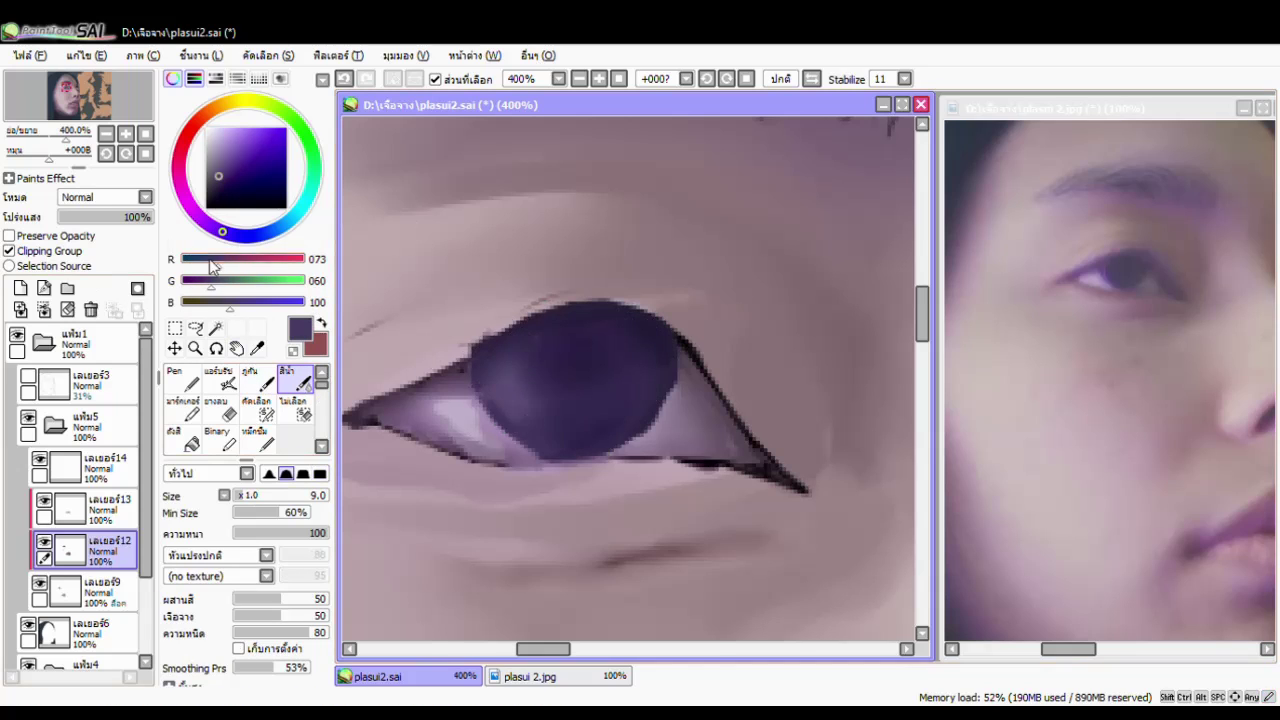
Draw black eyelashes along the upper eyelid on the top face layer, using the brush at size 5 and the pen at 2.5.
scroll(621, 336, "down", 8)
scroll(621, 336, "up", 3)
left_click(600, 340, "alt")
scroll(560, 330, "up", 3)
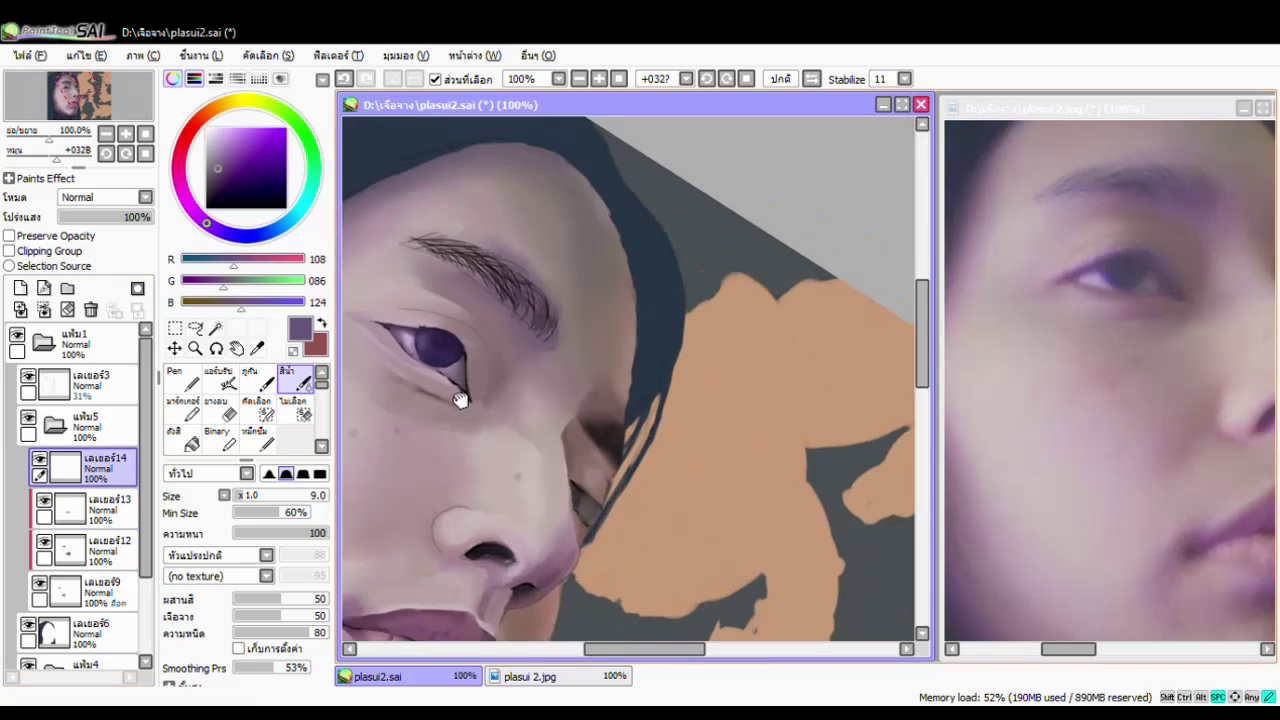
key("b")
left_click(221, 195)
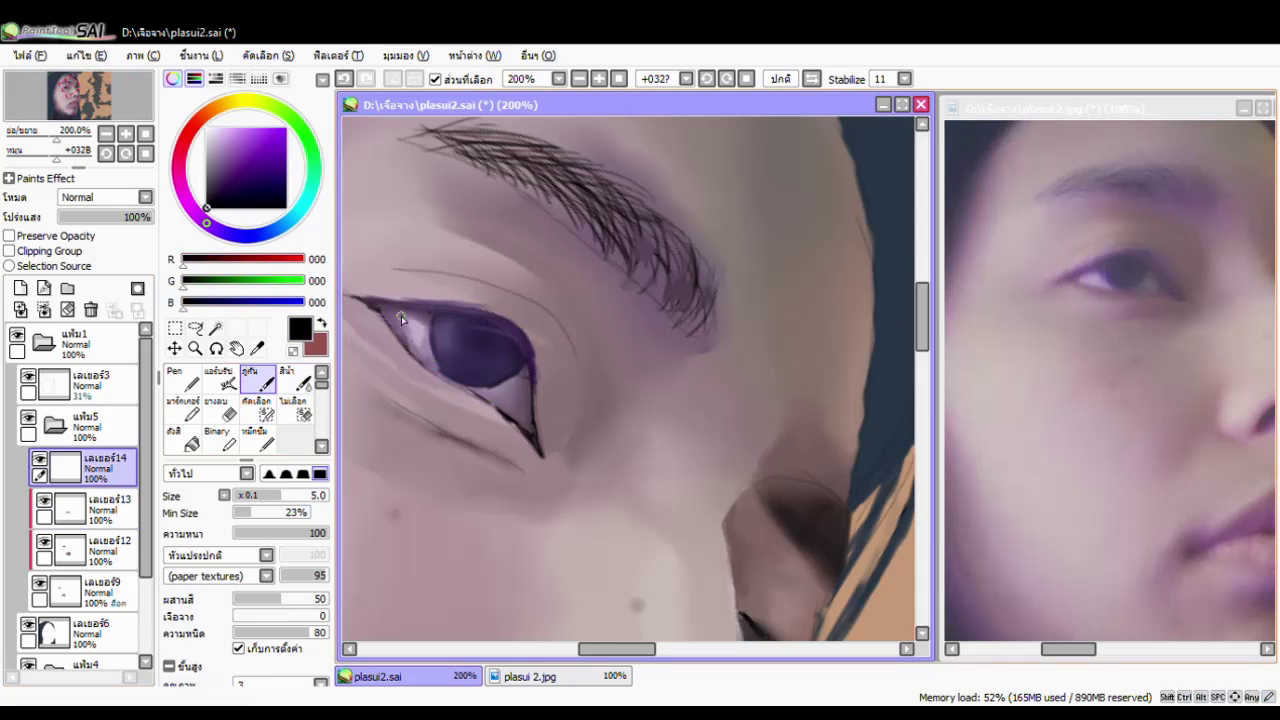
left_click_drag(411, 316, 453, 328)
key("n")
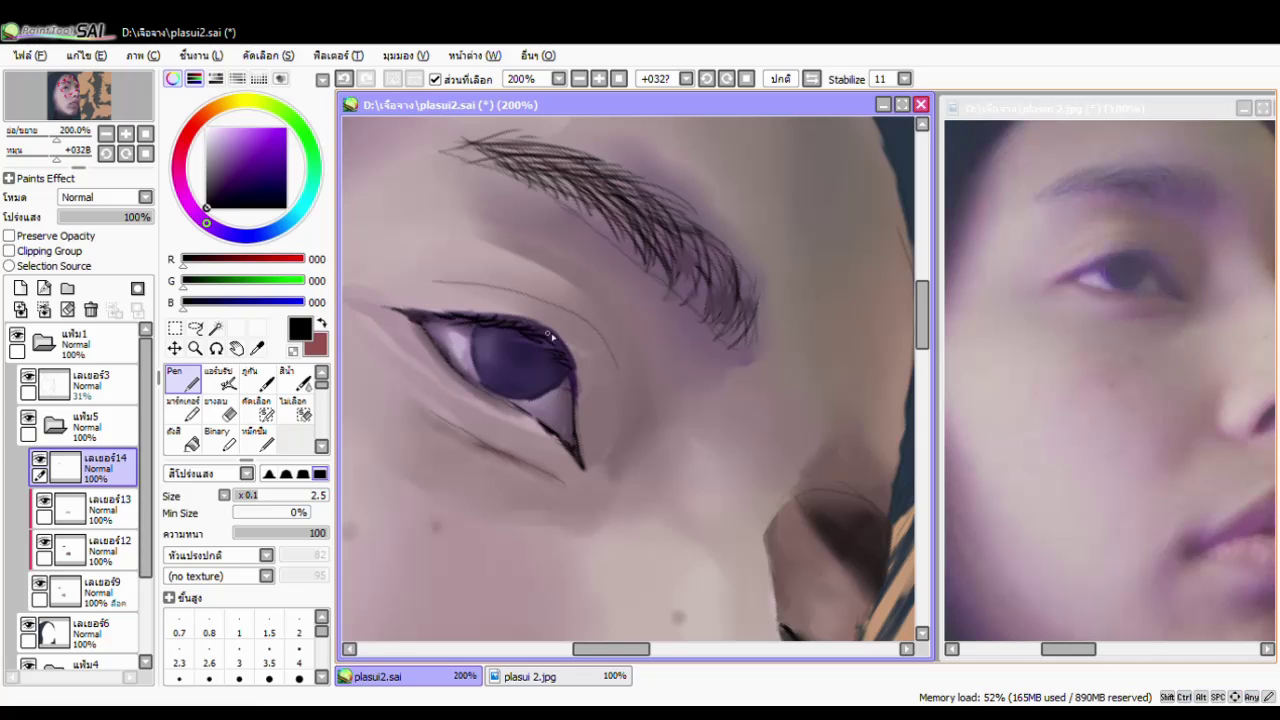
Blend lighter purple into the iris with the watercolor brush at size 7 and darken the inner eye corner's outline.
key("c")
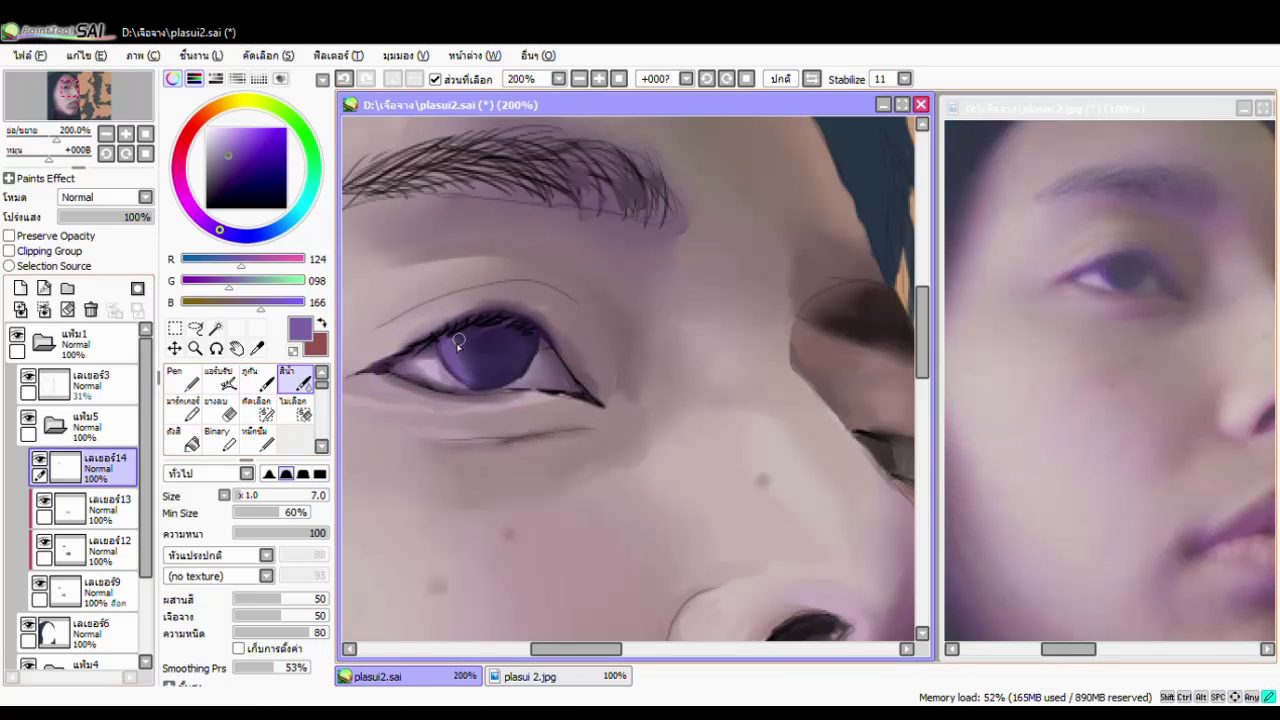
key("ctrl+Down")
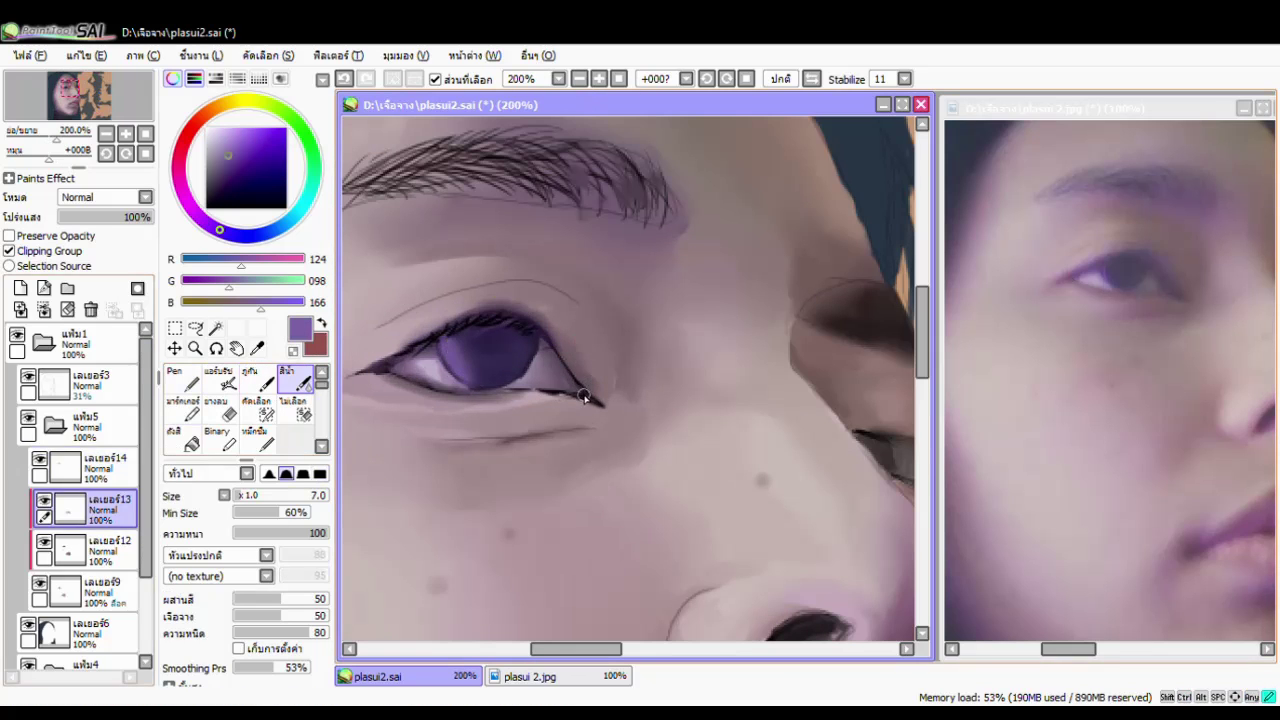
left_click(540, 385, "alt")
key("b")
key("c")
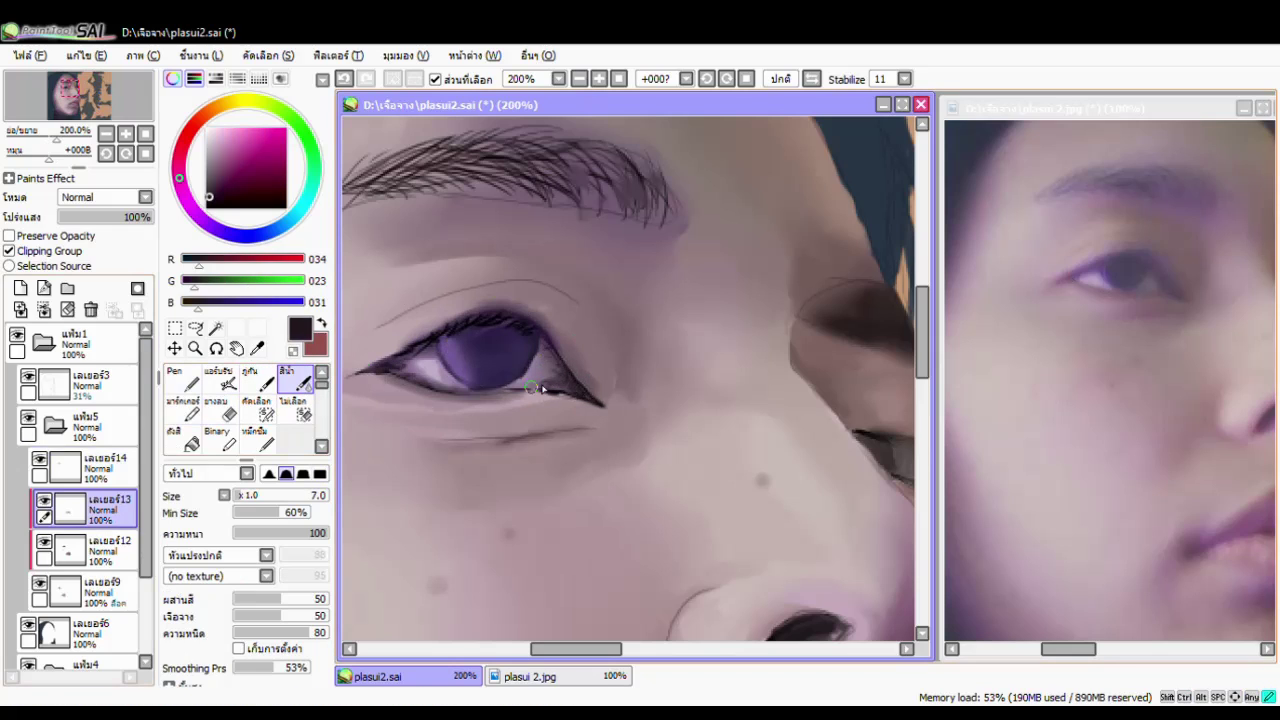
Paint dark purple-black shadow on the neck below the jaw with the brush at size 44.5, undoing the last stroke.
key("minus")
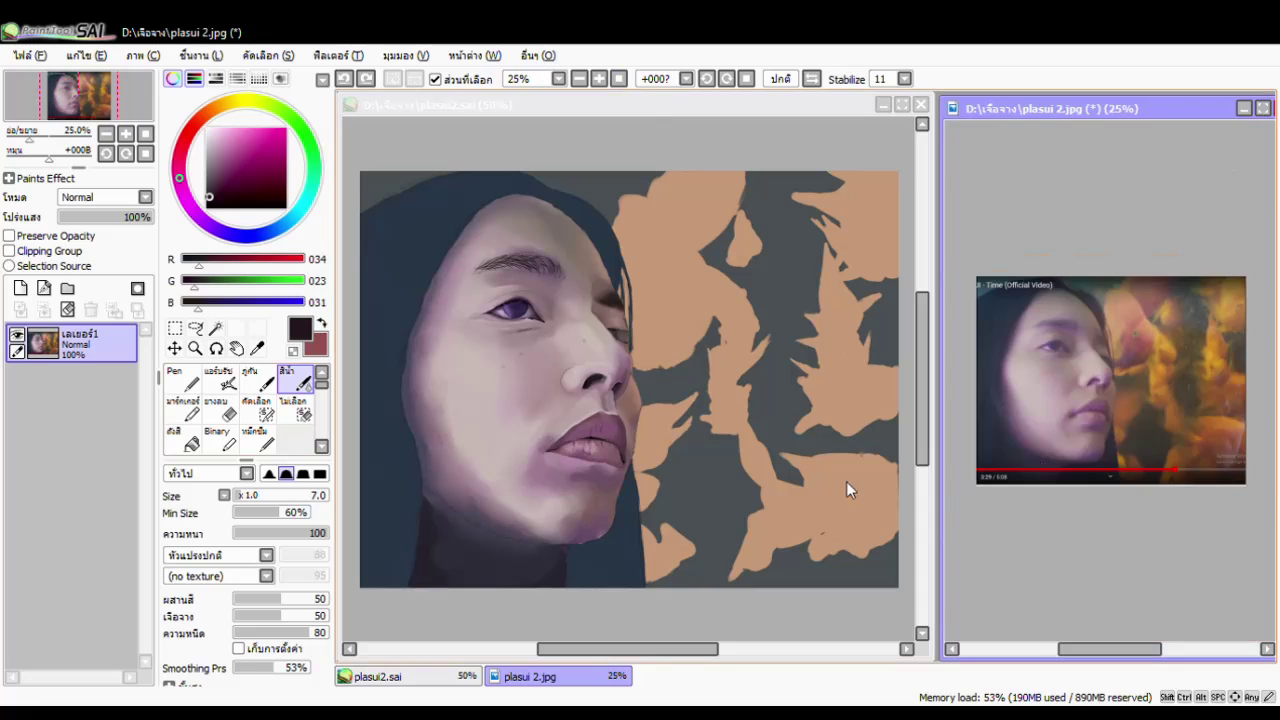
key("plus")
left_click(622, 482)
key("b")
left_click(524, 573, "alt")
left_click(470, 546, "alt")
left_click(460, 553, "alt")
key("ctrl+z")
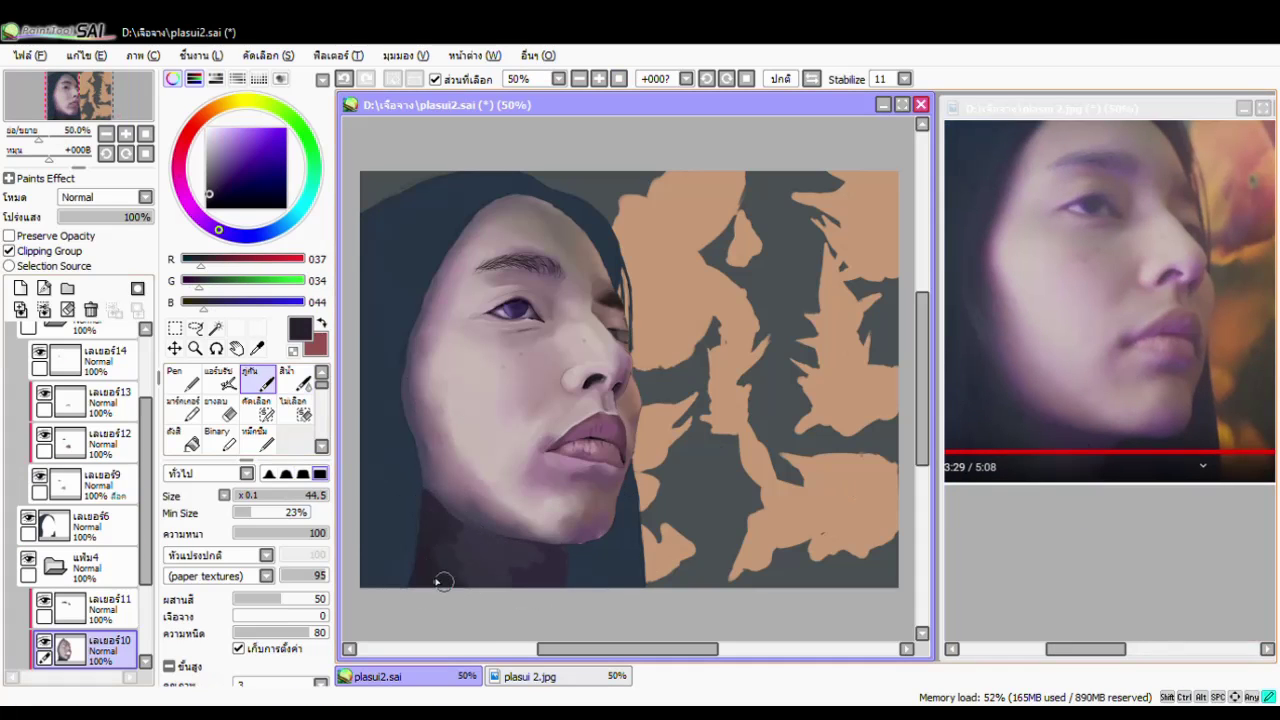
Add dark maroon tones to the neck shadow and blend them with the watercolor brush at size 49.
key("c")
left_click(425, 512, "alt")
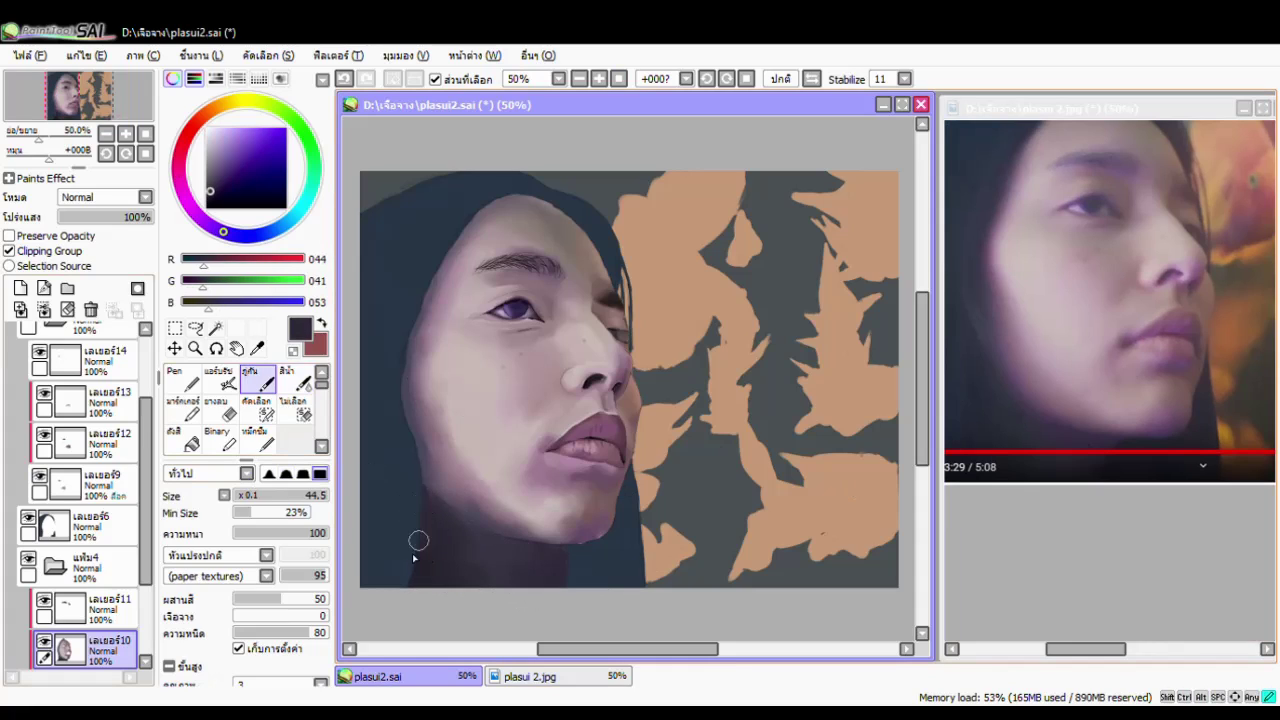
key("b")
left_click(488, 520, "alt")
left_click(484, 555, "alt")
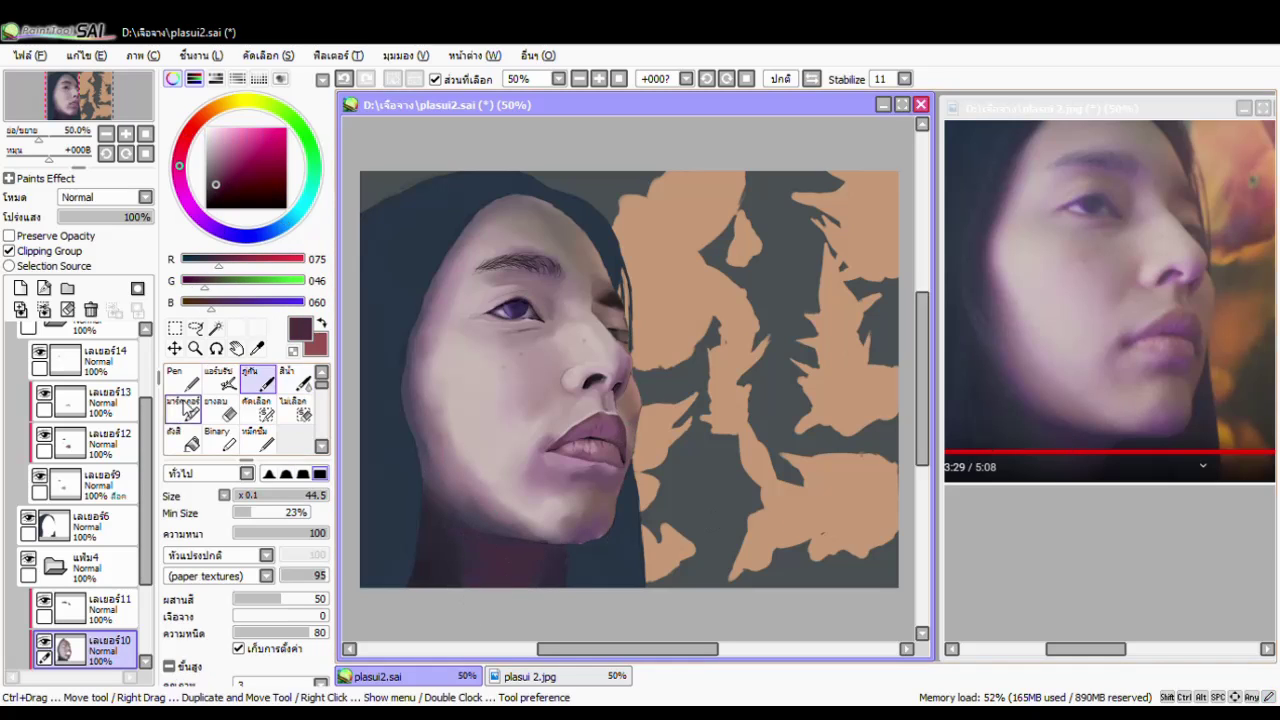
key("c")
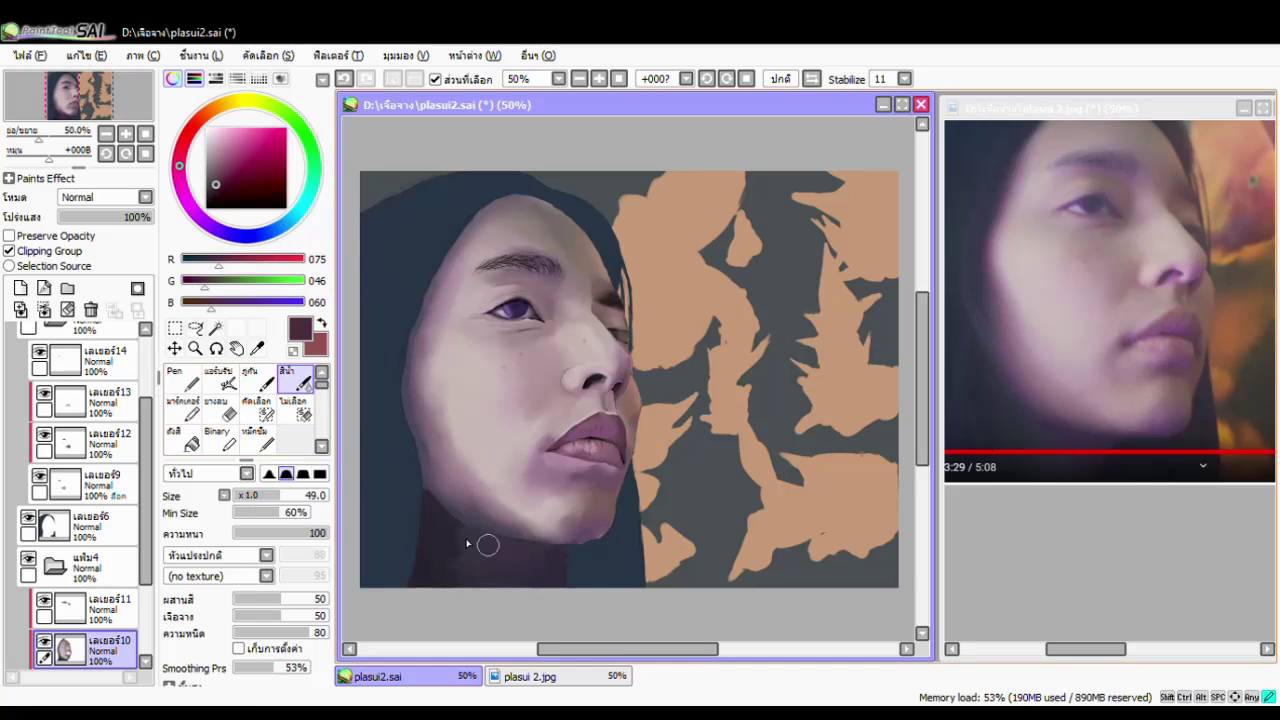
Paint dark purple-grey shading over the neck and jaw edge with the brush at size 44.5 and blend it with the watercolor brush.
left_click(548, 580, "alt")
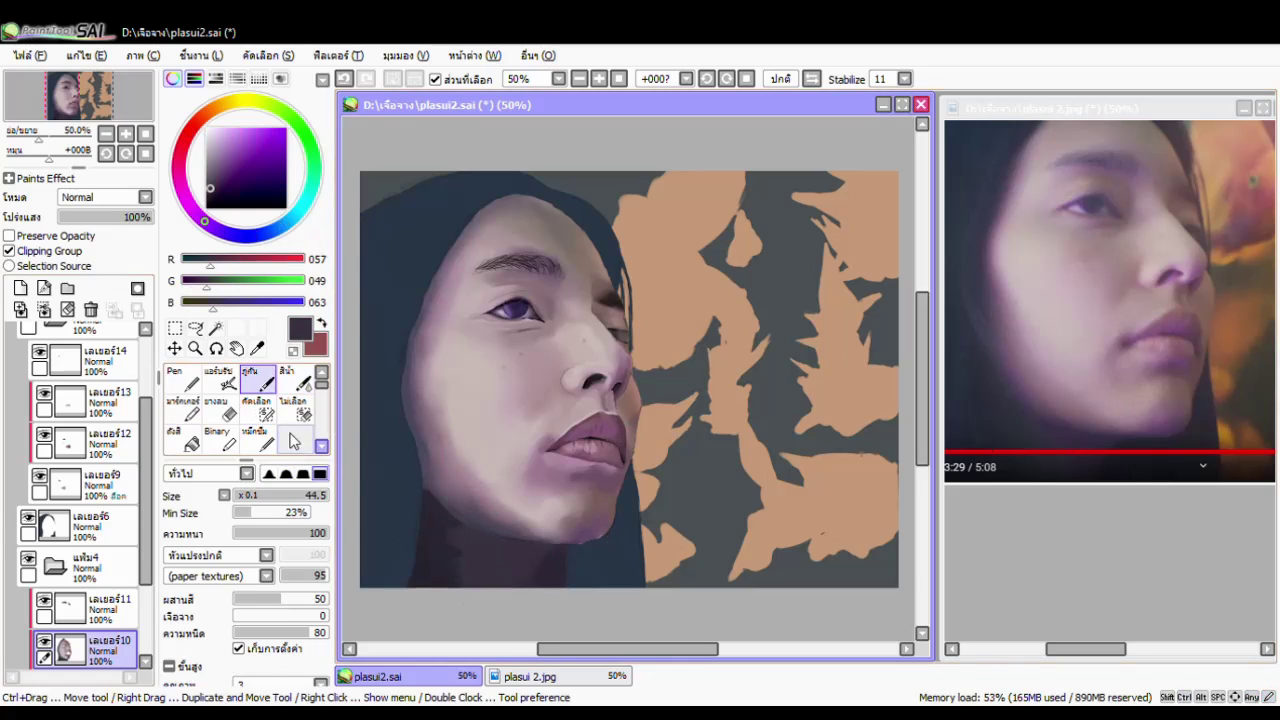
left_click(403, 457, "alt")
left_click_drag(403, 457, 451, 573)
scroll(470, 540, "up", 2)
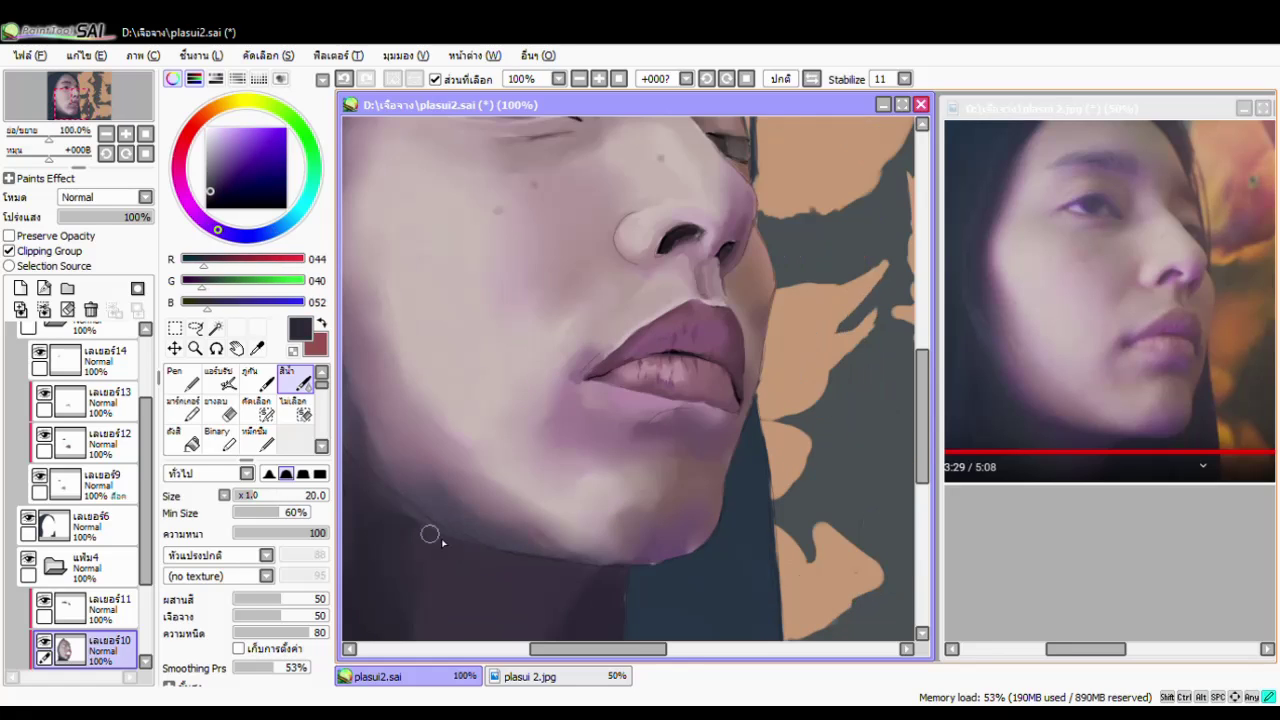
scroll(466, 537, "down", 1)
scroll(532, 564, "down", 1)
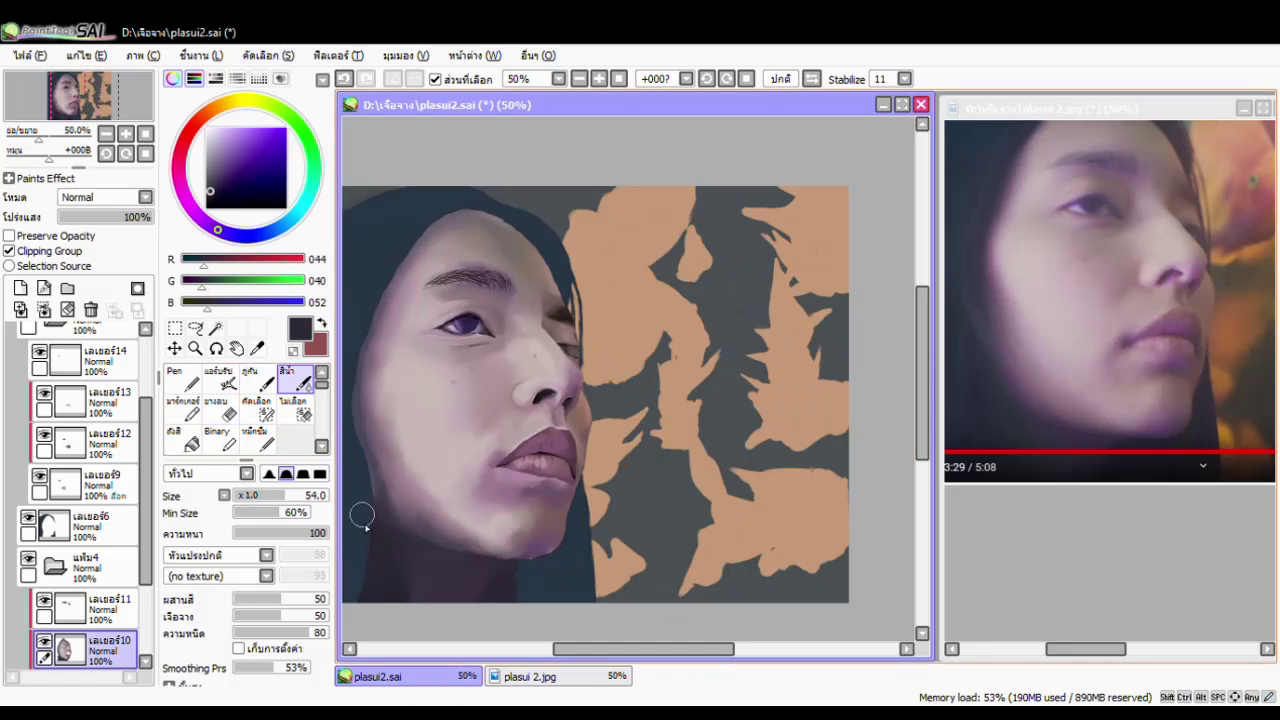
left_click_drag(467, 489, 525, 477)
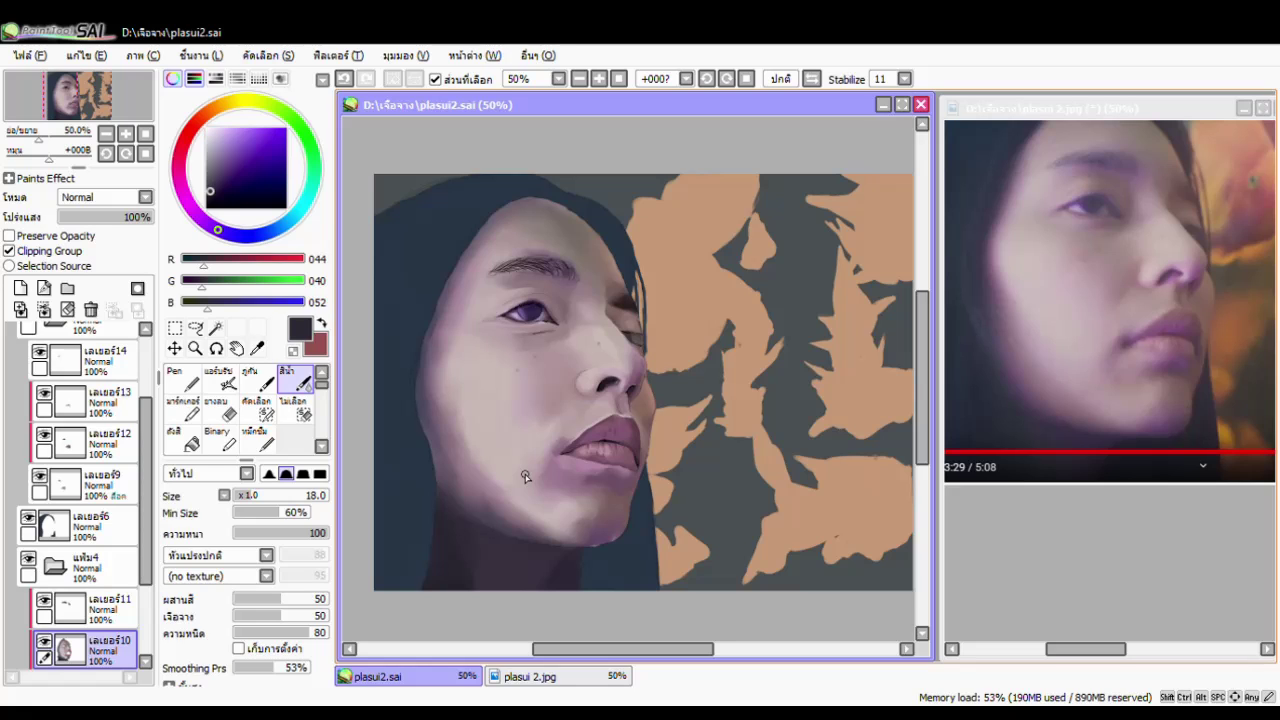
Move the folder แฟ้ม7 above แฟ้ม5 and put the hair layer in it with a new empty layer on top.
left_click(97, 402)
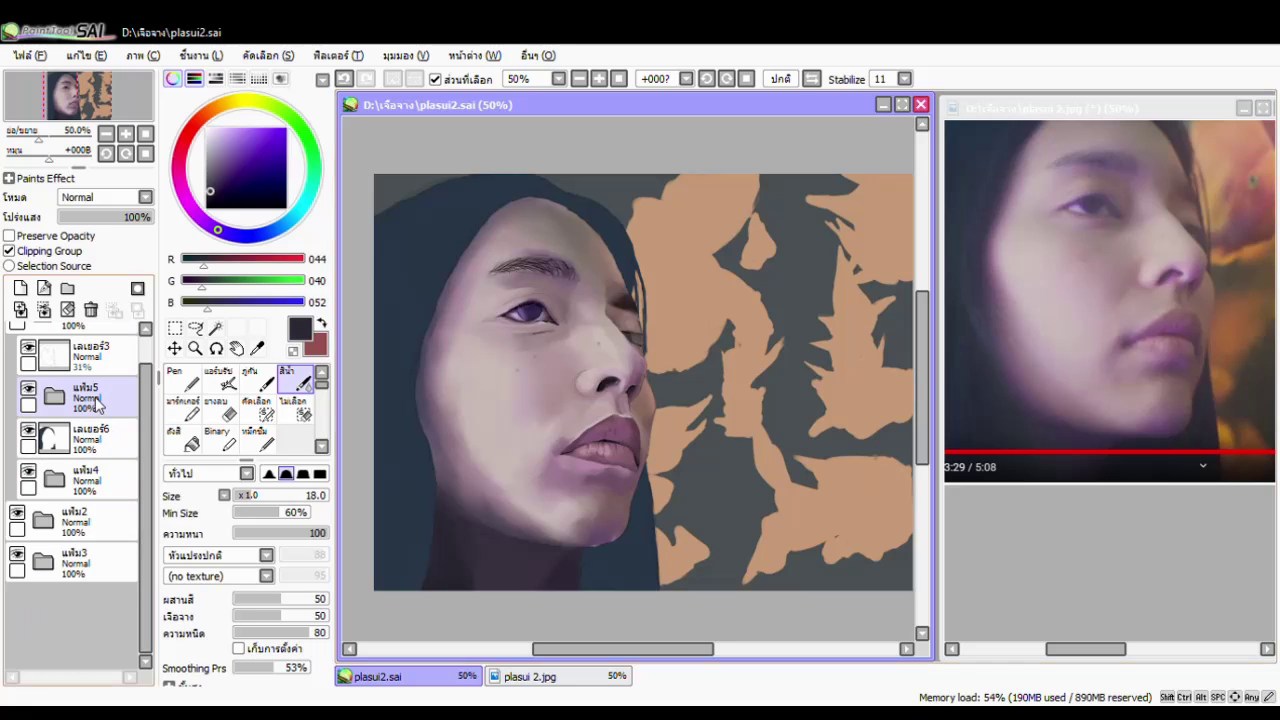
left_click(54, 480)
left_click(100, 563)
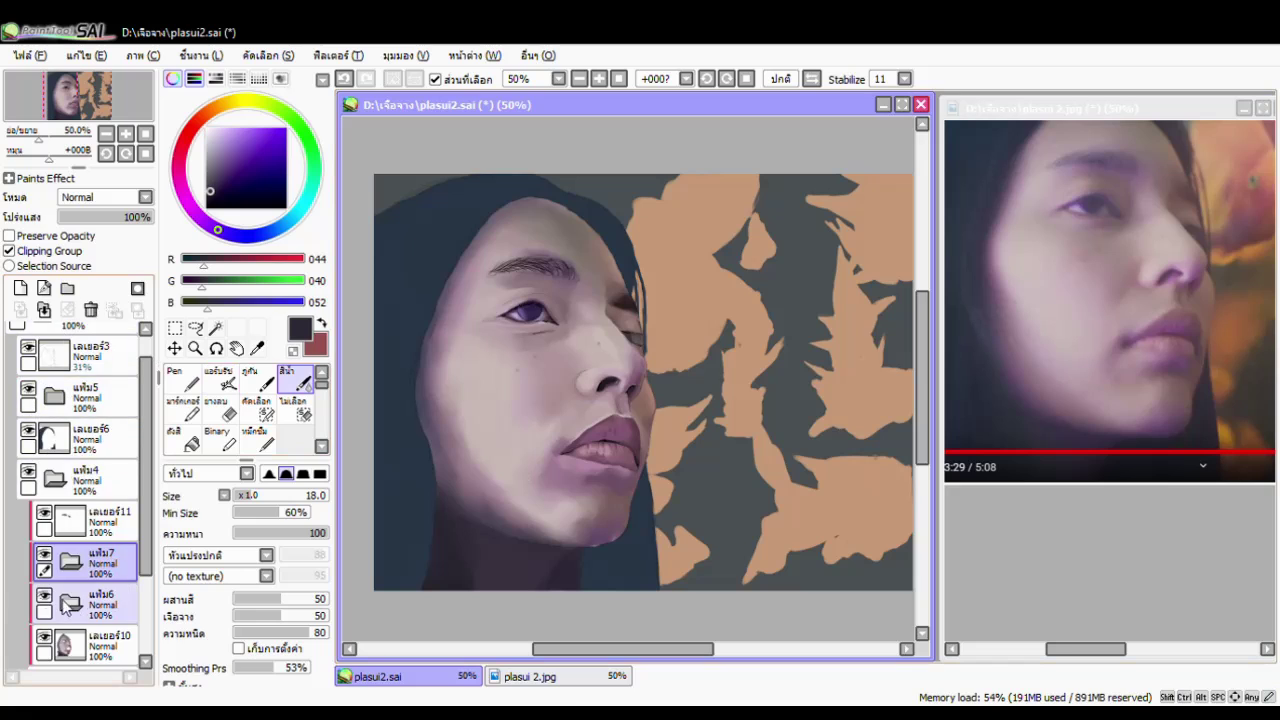
left_click_drag(100, 563, 100, 380)
left_click_drag(100, 470, 103, 415)
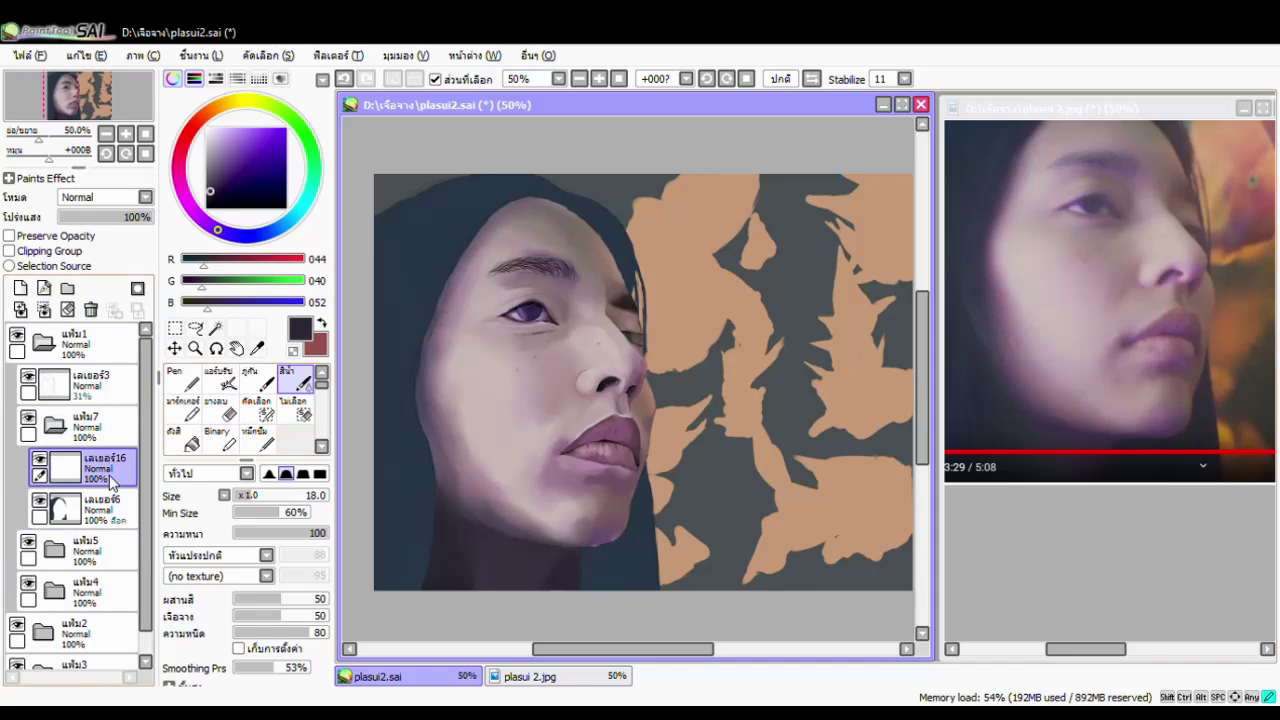
Clip the new layer to the hair layer and shade the hair in dark blue and purple-black with the brush at size 44.5.
left_click(1035, 374)
scroll(1035, 374, "down", 1)
scroll(1166, 414, "up", 1)
left_click(423, 406)
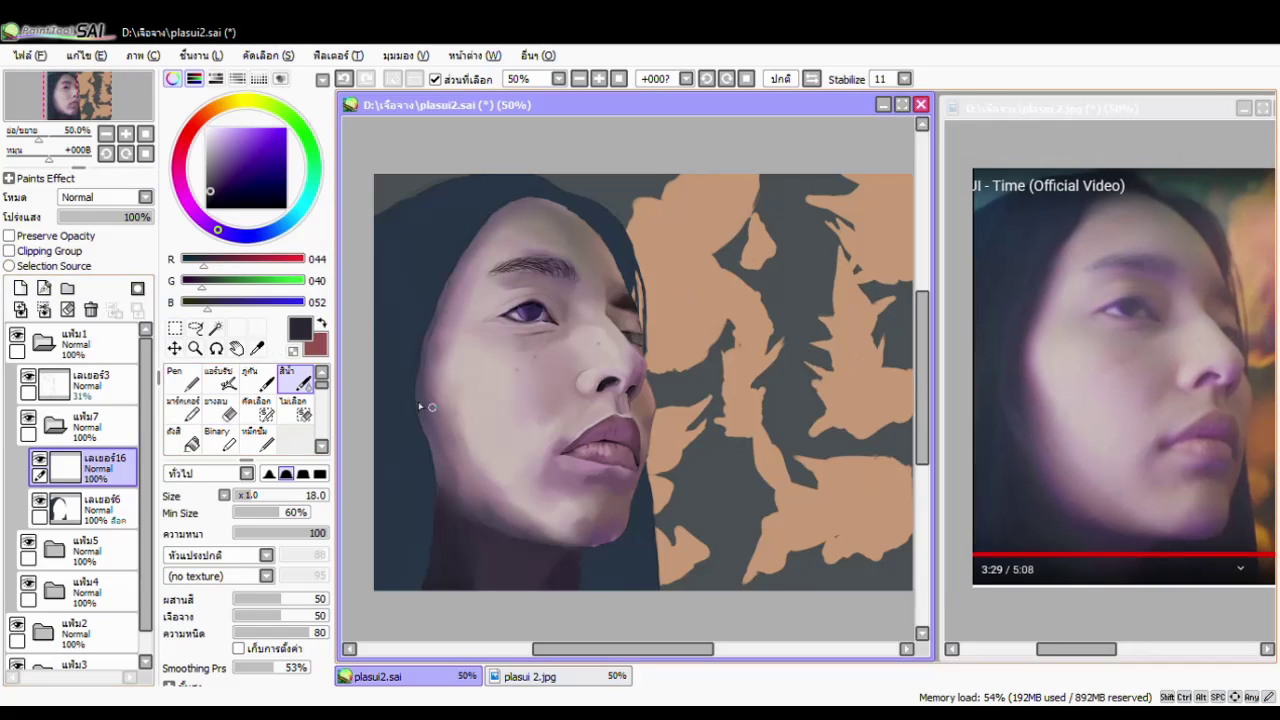
left_click(257, 380)
left_click(795, 445, "alt")
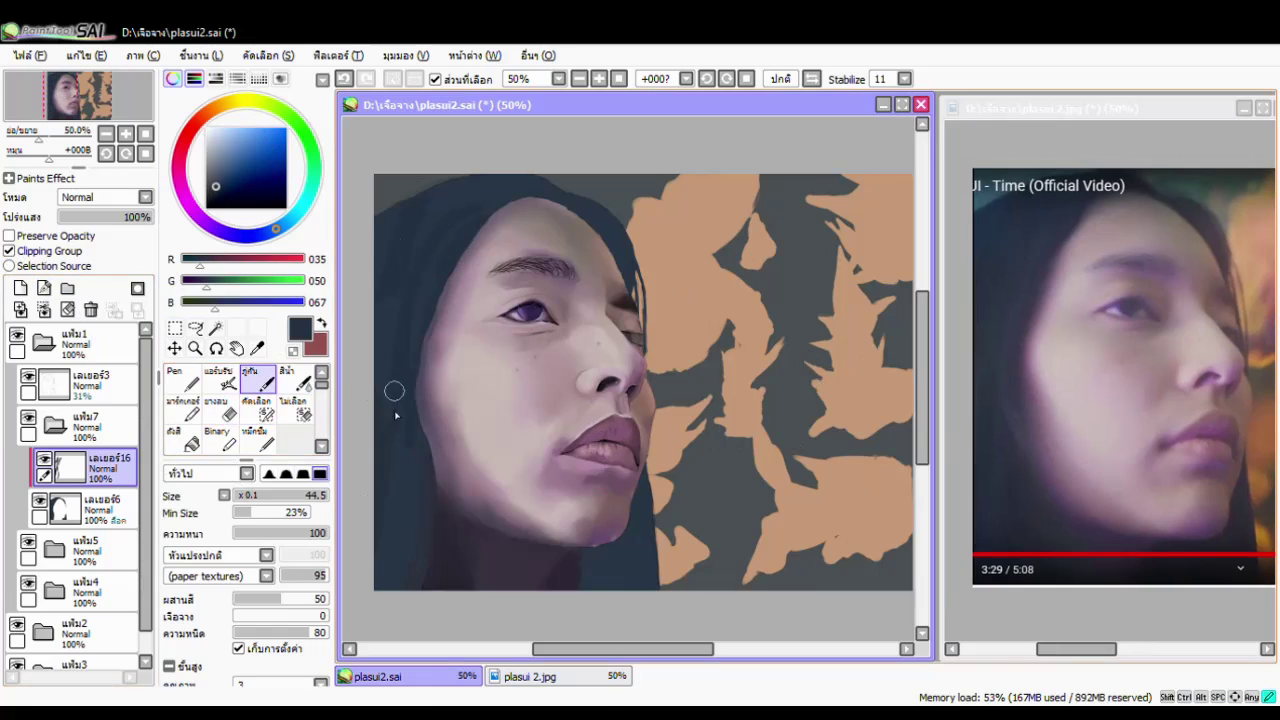
left_click(627, 553, "alt")
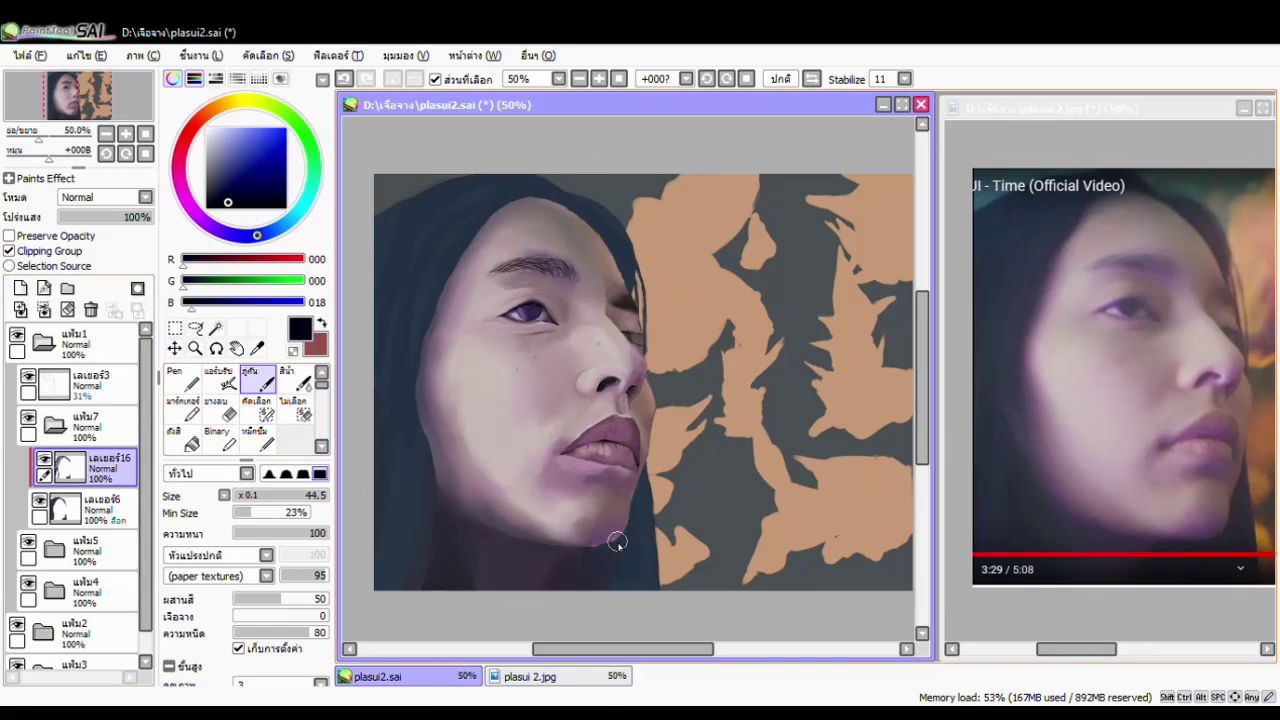
left_click(595, 571, "alt")
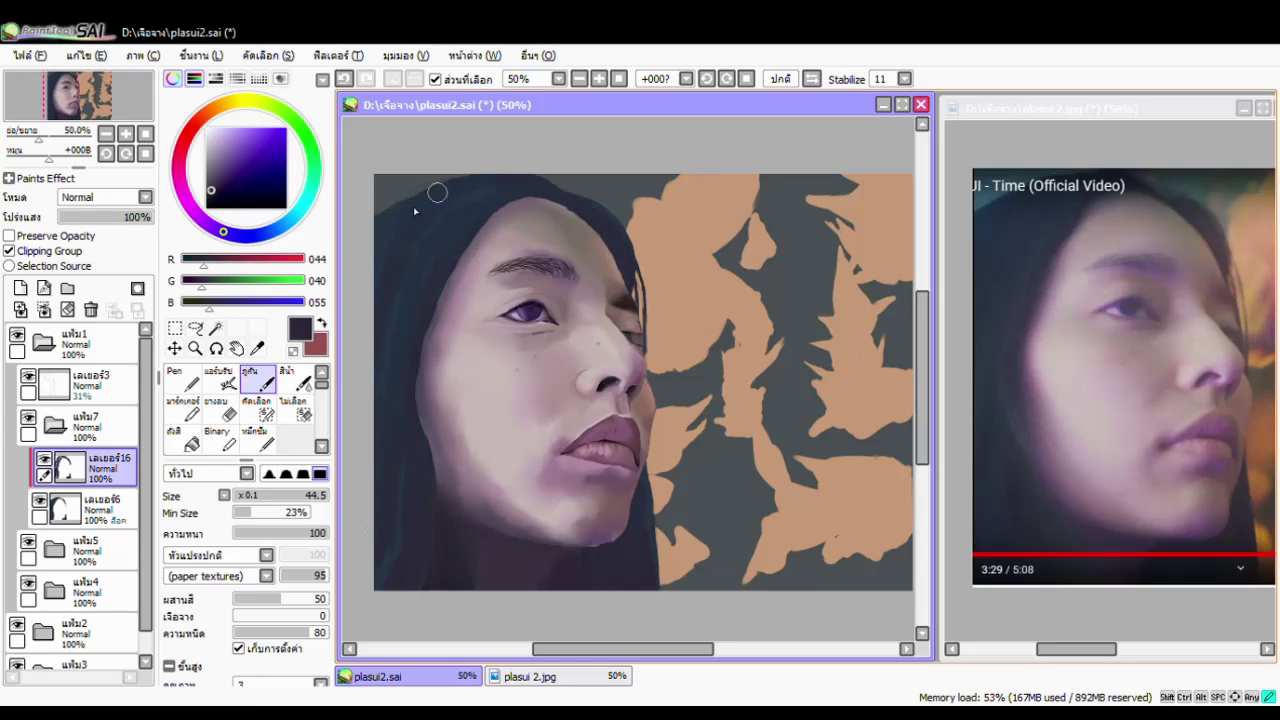
left_click(383, 229, "alt")
Draw fine blue-grey strands over the hair and around the face on another new layer, finishing with the ink brush at size 15.1.
key("b")
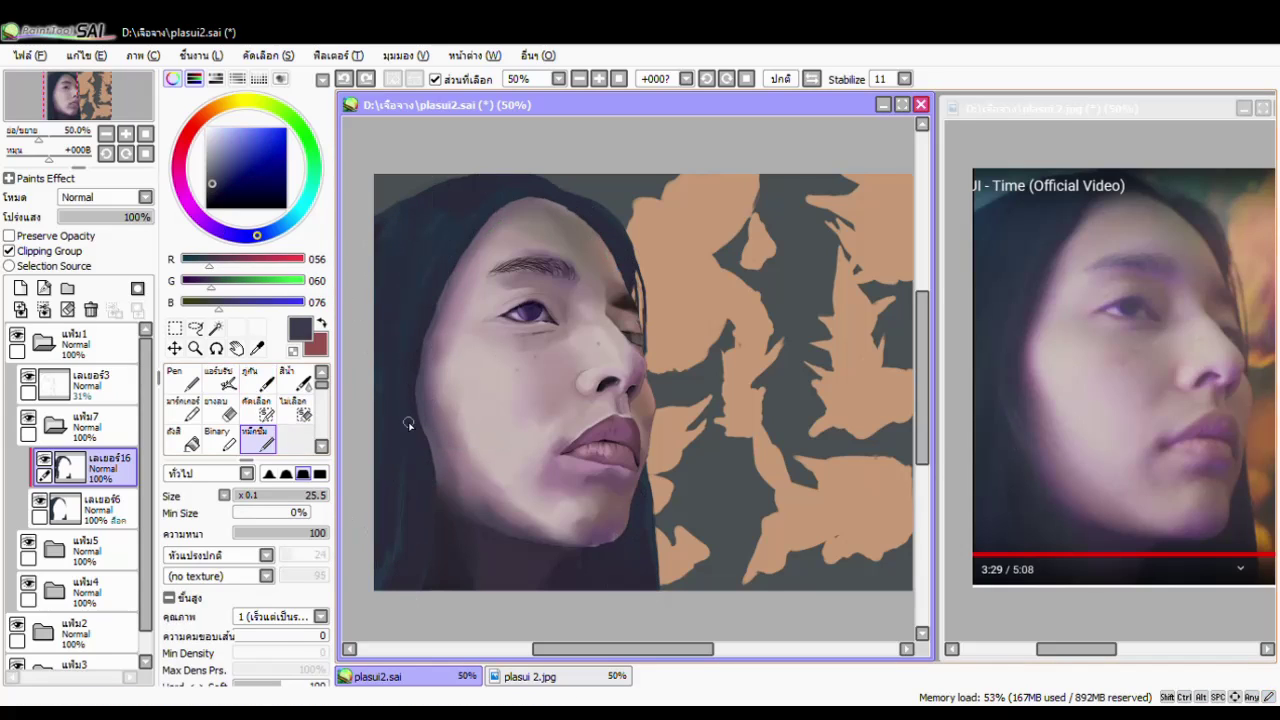
key("ctrl+shift+n")
key("n")
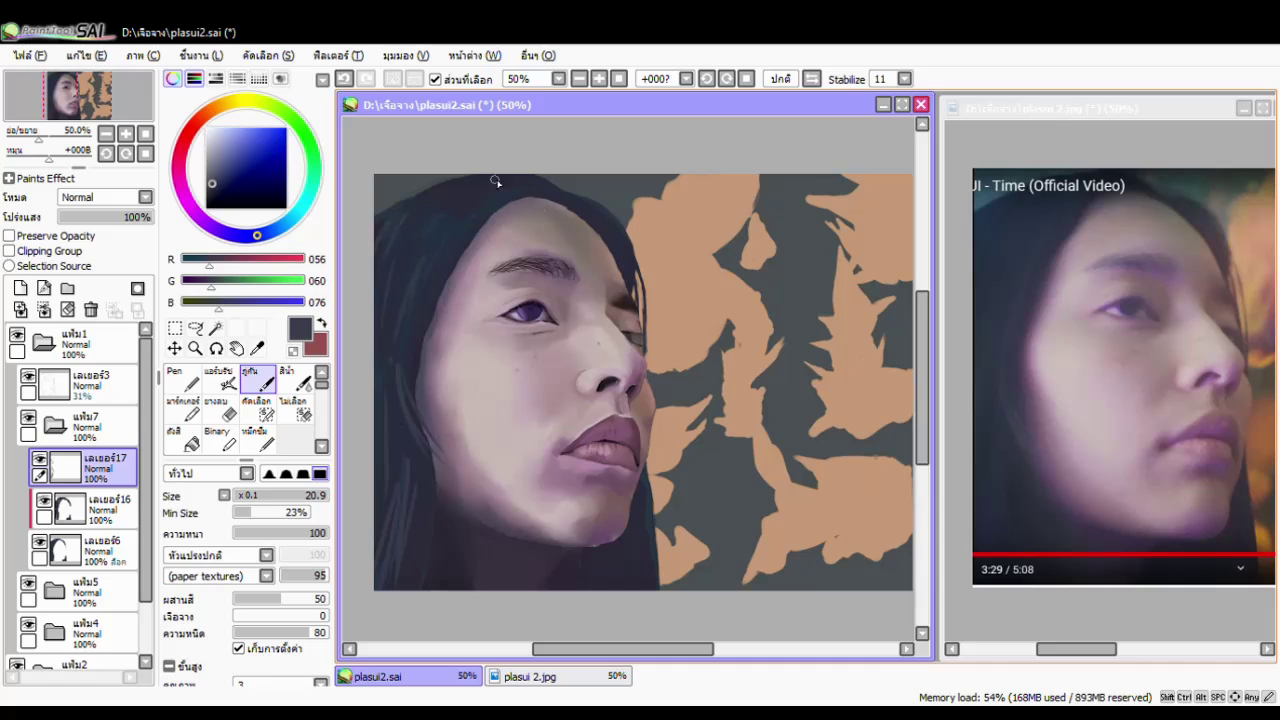
key("b")
left_click(411, 393, "alt")
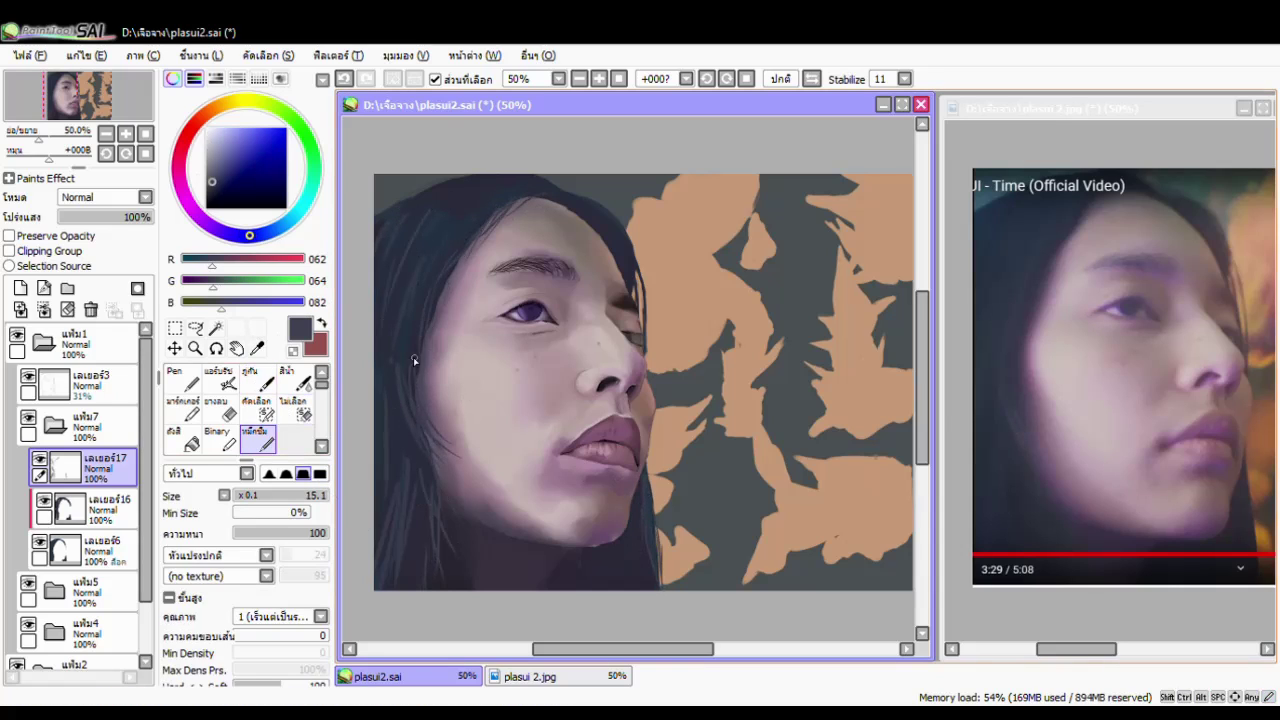
left_click(633, 258, "alt")
left_click_drag(637, 272, 646, 340)
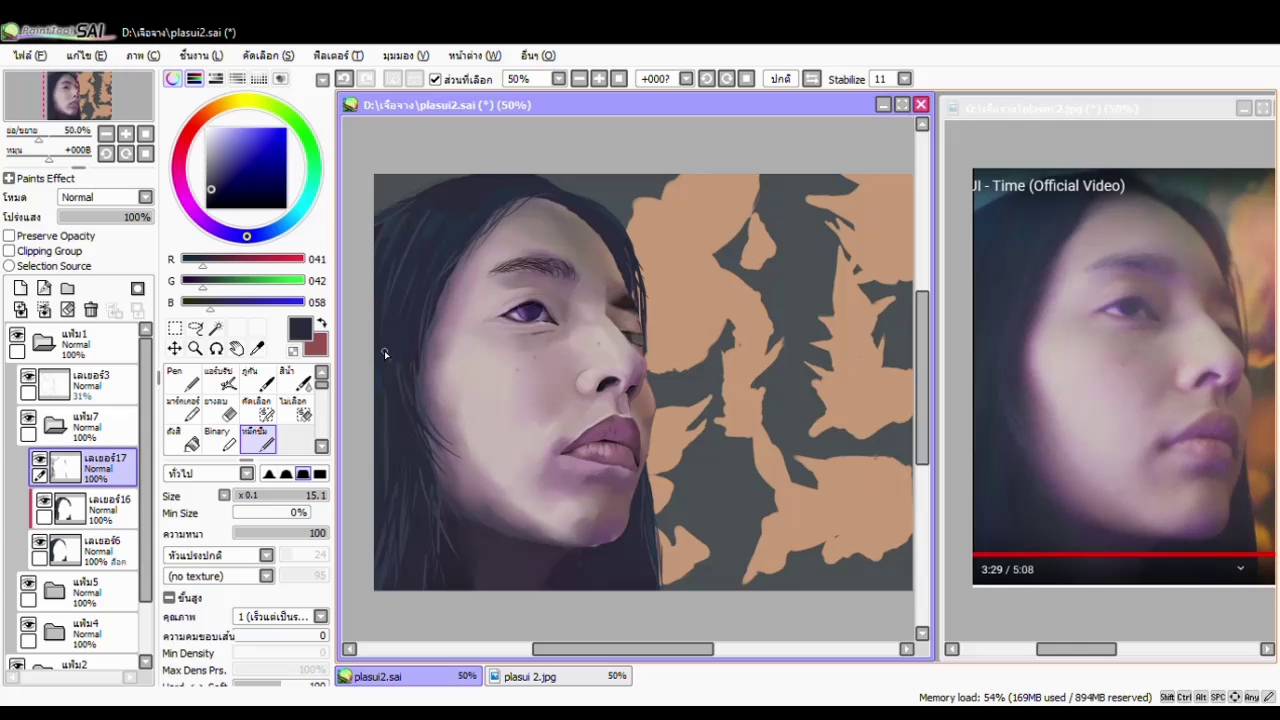
Paint muted purple shadows beside the cheek strands on the face layer with the brush at size 8.1, blending with watercolor at size 18.
left_click(411, 349, "ctrl+shift")
scroll(591, 540, "up", 2)
key("c")
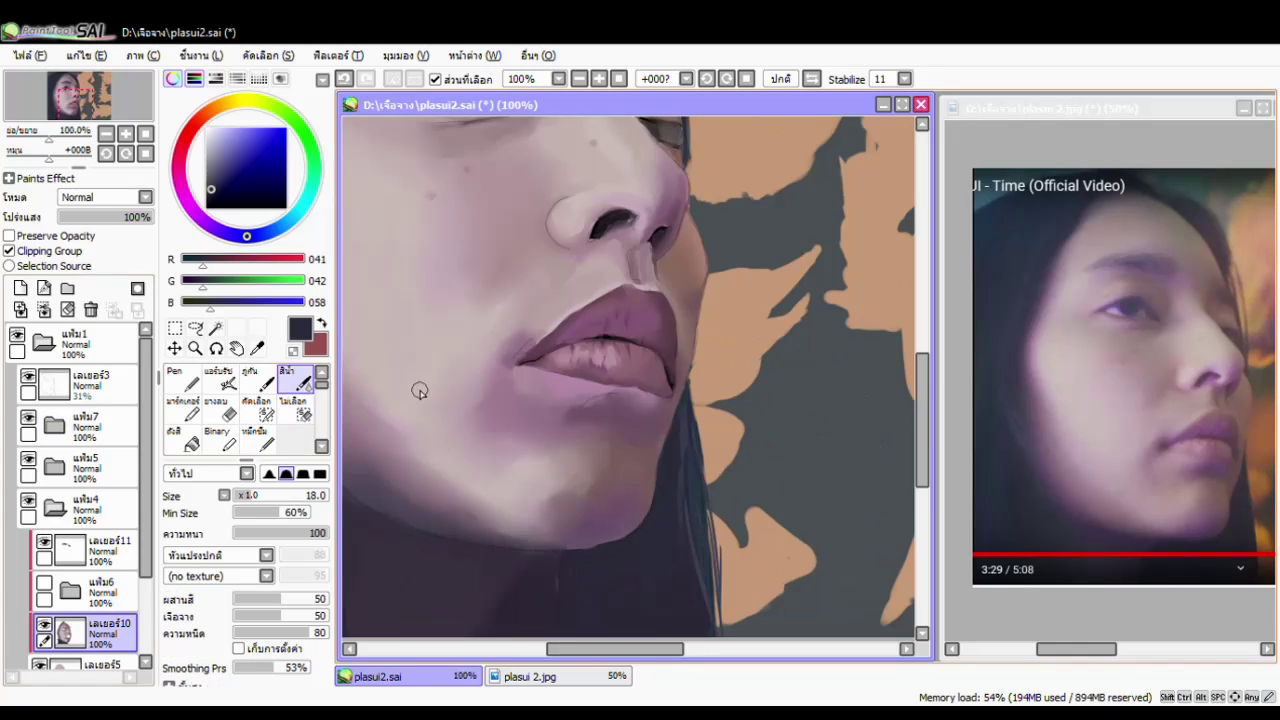
left_click_drag(418, 387, 543, 402)
left_click(423, 426, "alt")
key("b")
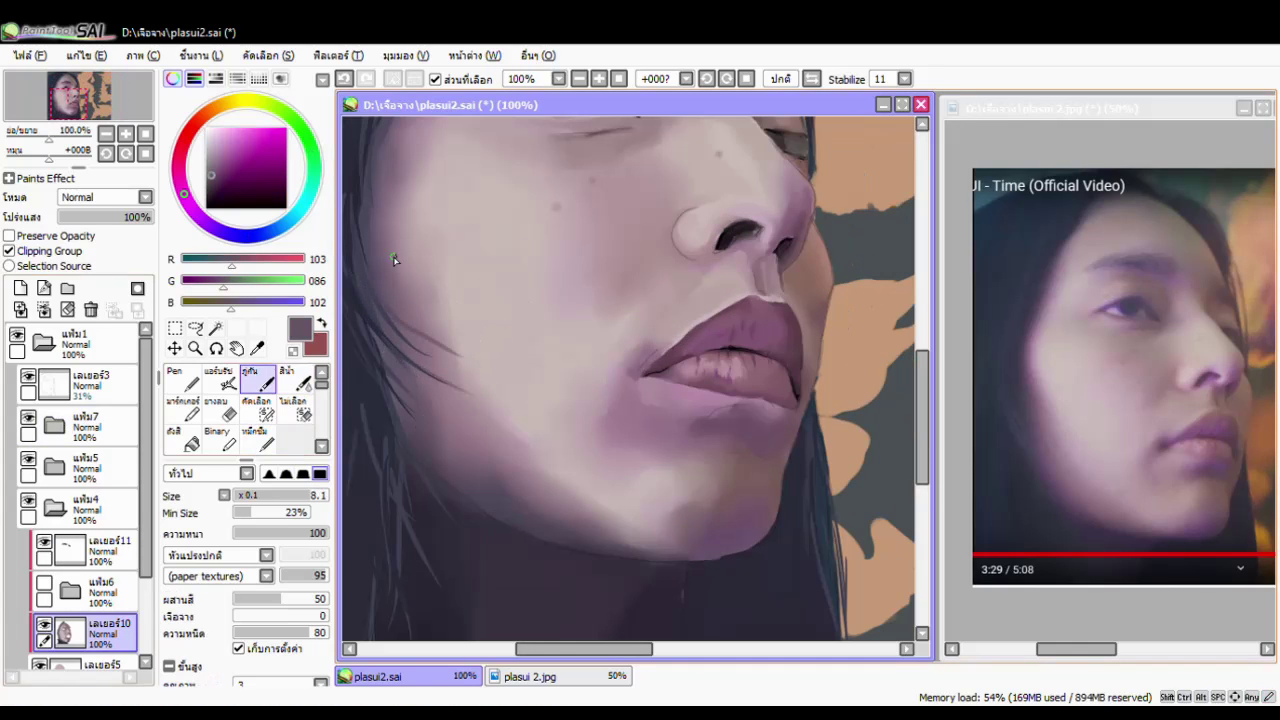
key("r")
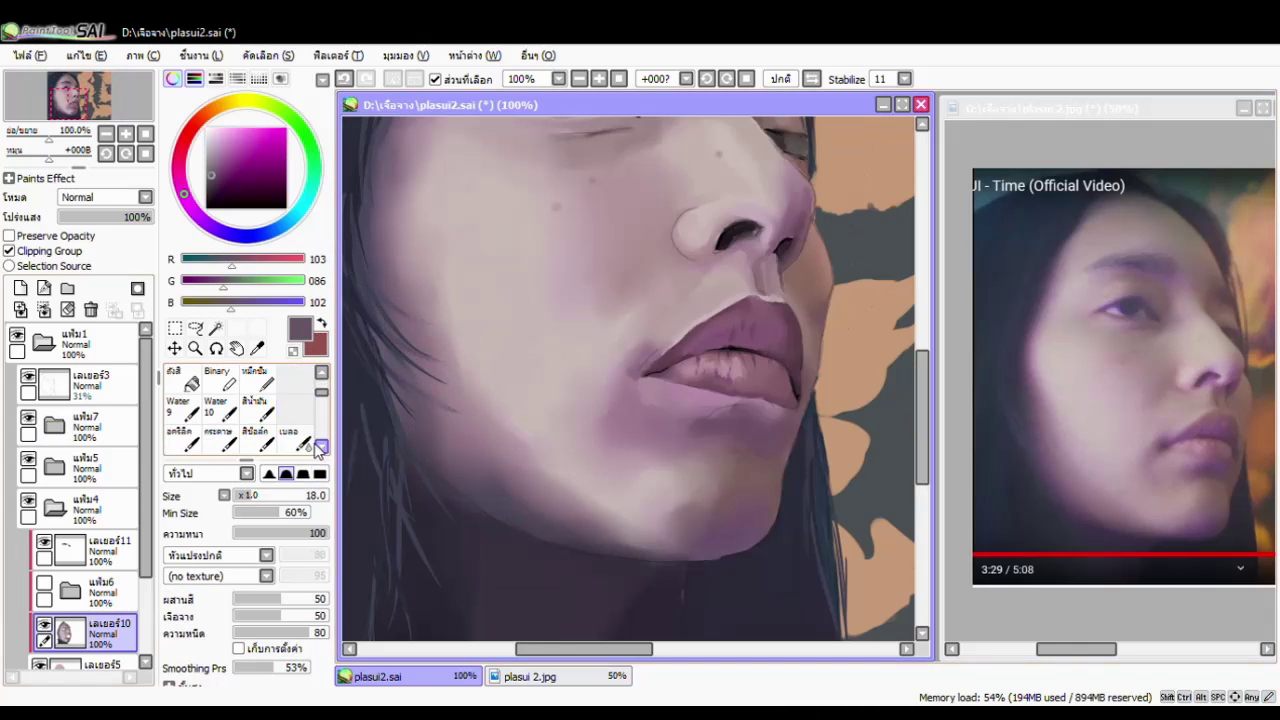
scroll(369, 300, "down", 2)
key("m")
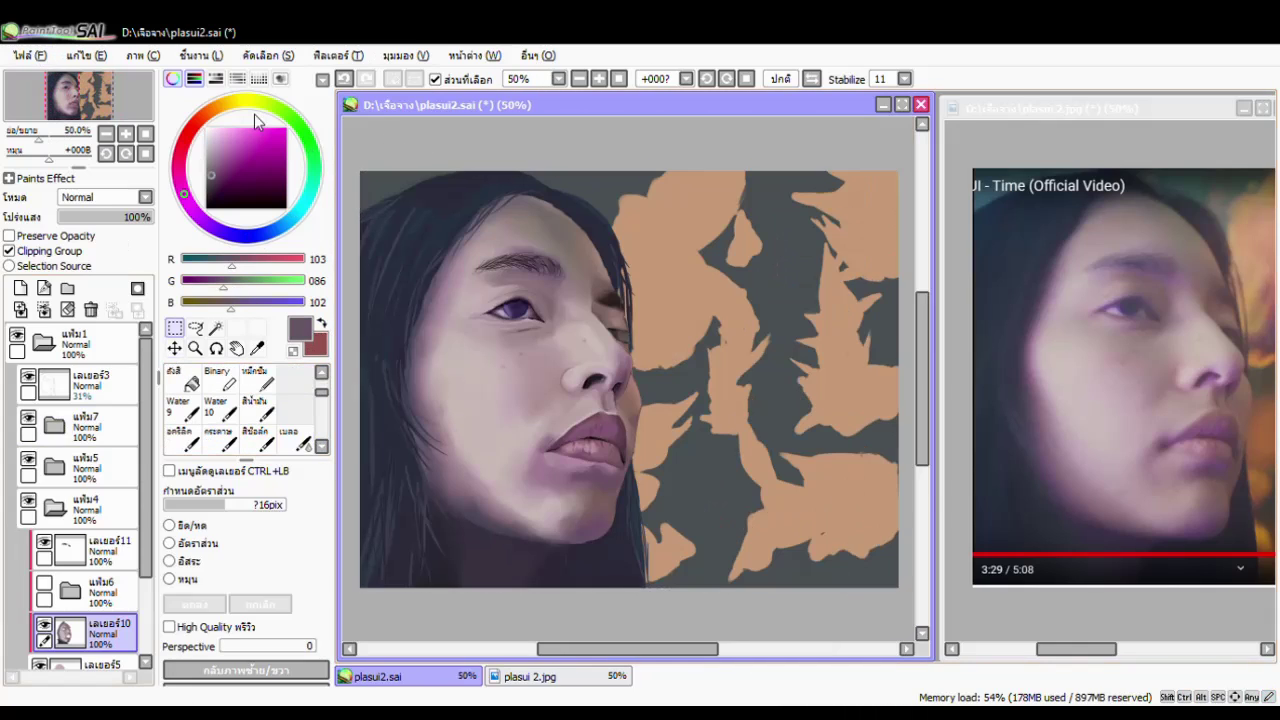
Paint dark brown tones over the background layer with the brush at size 164.8 and blend them with the watercolor brush at size 244.
left_click(1000, 471)
scroll(1000, 471, "down", 2)
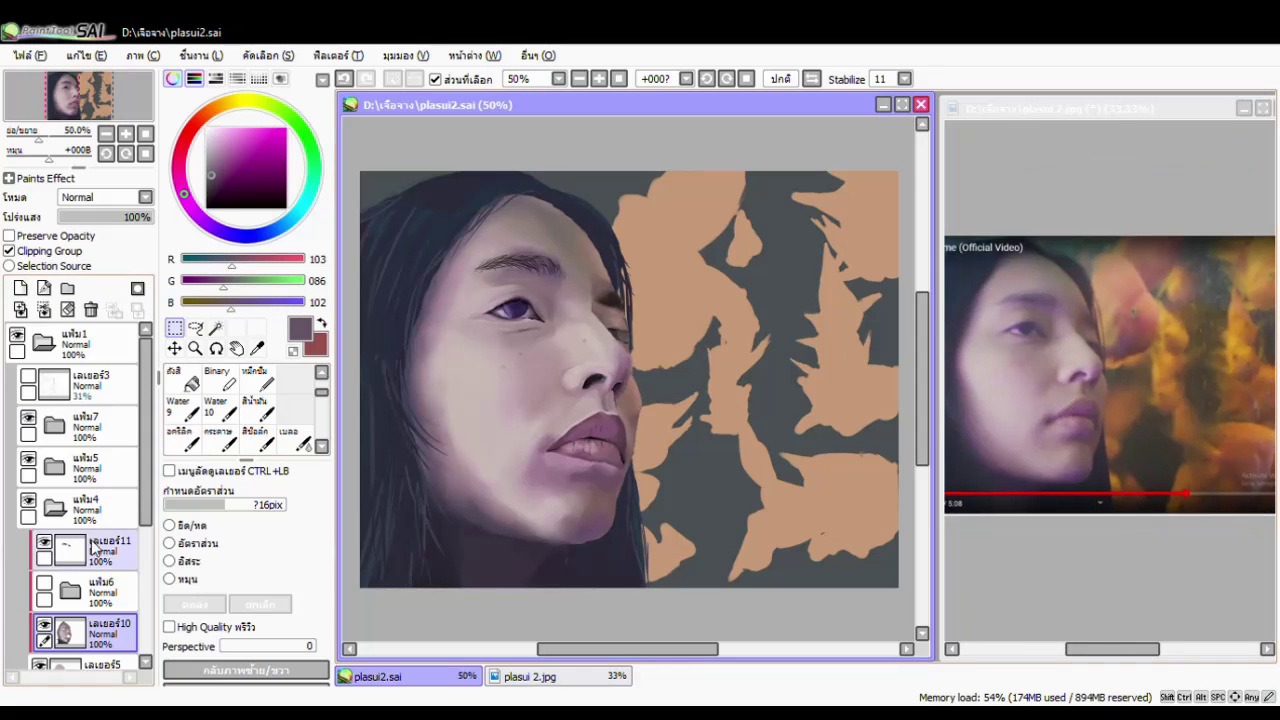
left_click(771, 443)
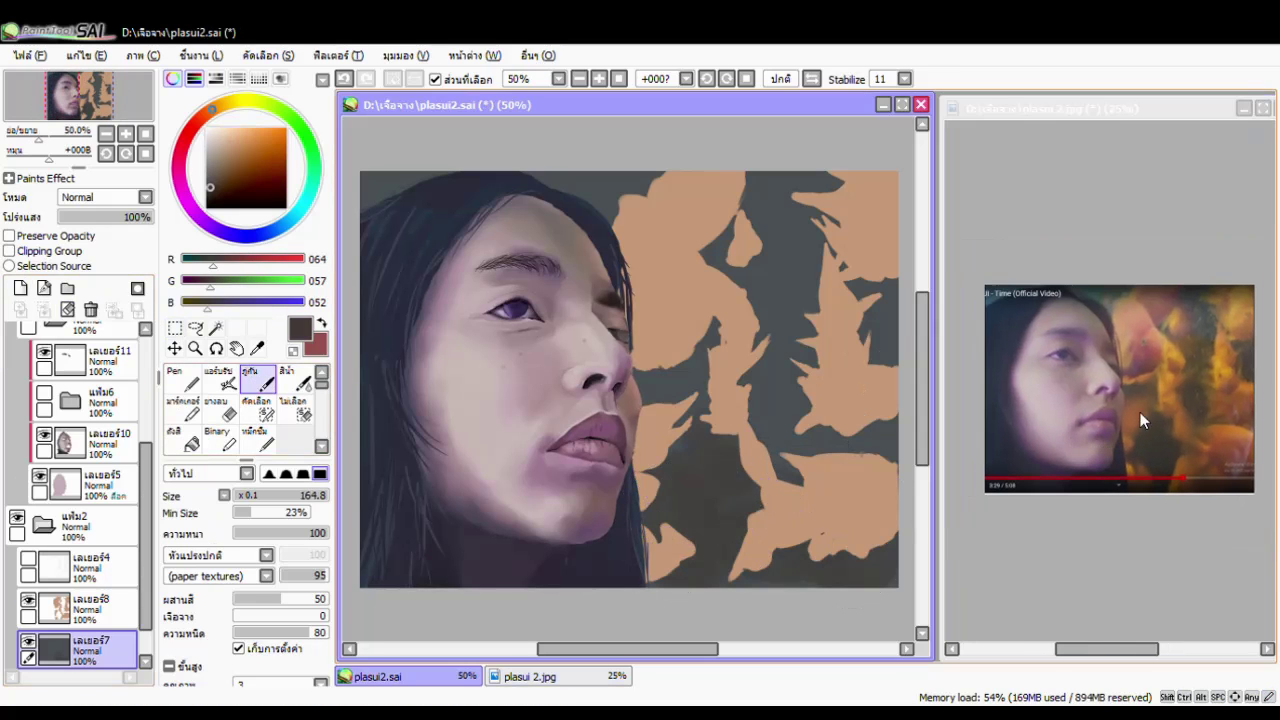
mouse_move(797, 333)
left_mouse_down()
mouse_move(663, 237)
mouse_move(657, 294)
mouse_move(820, 486)
mouse_move(839, 324)
left_mouse_up()
key("c")
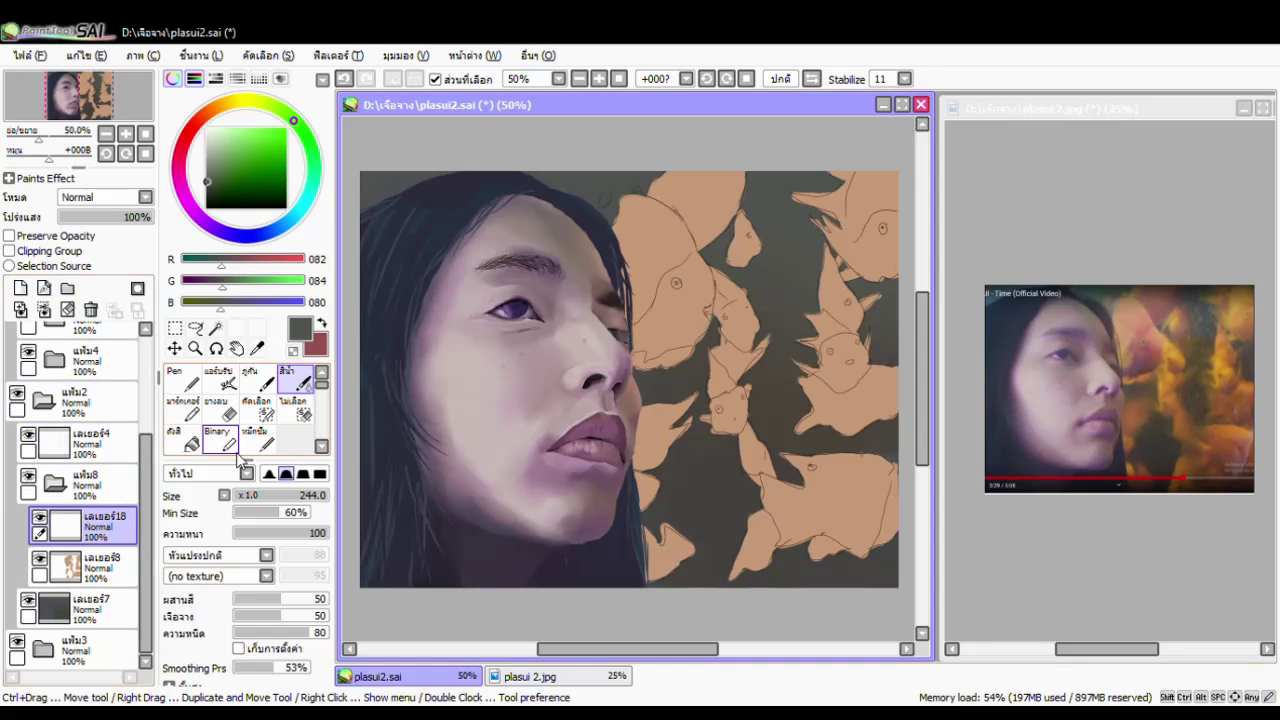
Color the large fish beside the face in pink, yellow and purple on a clipped layer and blend the tones with the watercolor brush.
left_click(1063, 401)
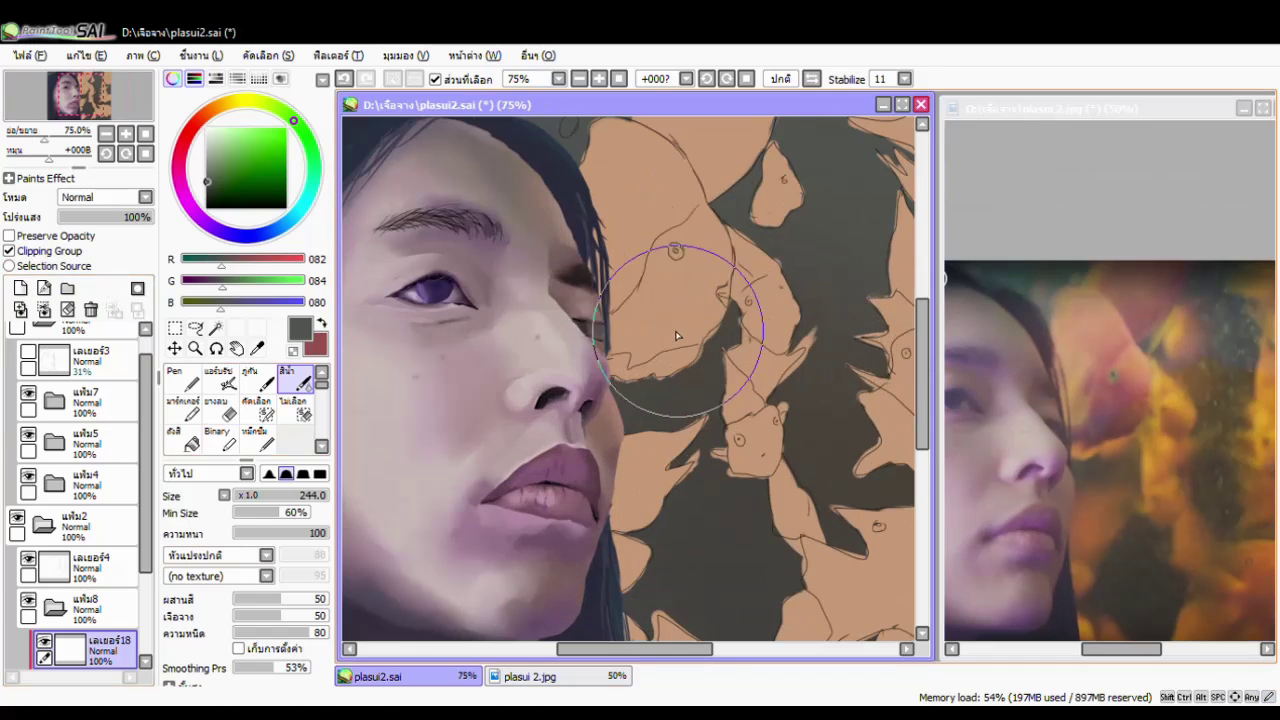
mouse_move(677, 243)
left_mouse_down()
mouse_move(660, 210)
mouse_move(686, 194)
mouse_move(651, 163)
mouse_move(660, 340)
mouse_move(690, 215)
mouse_move(700, 260)
mouse_move(673, 225)
left_mouse_up()
key("c")
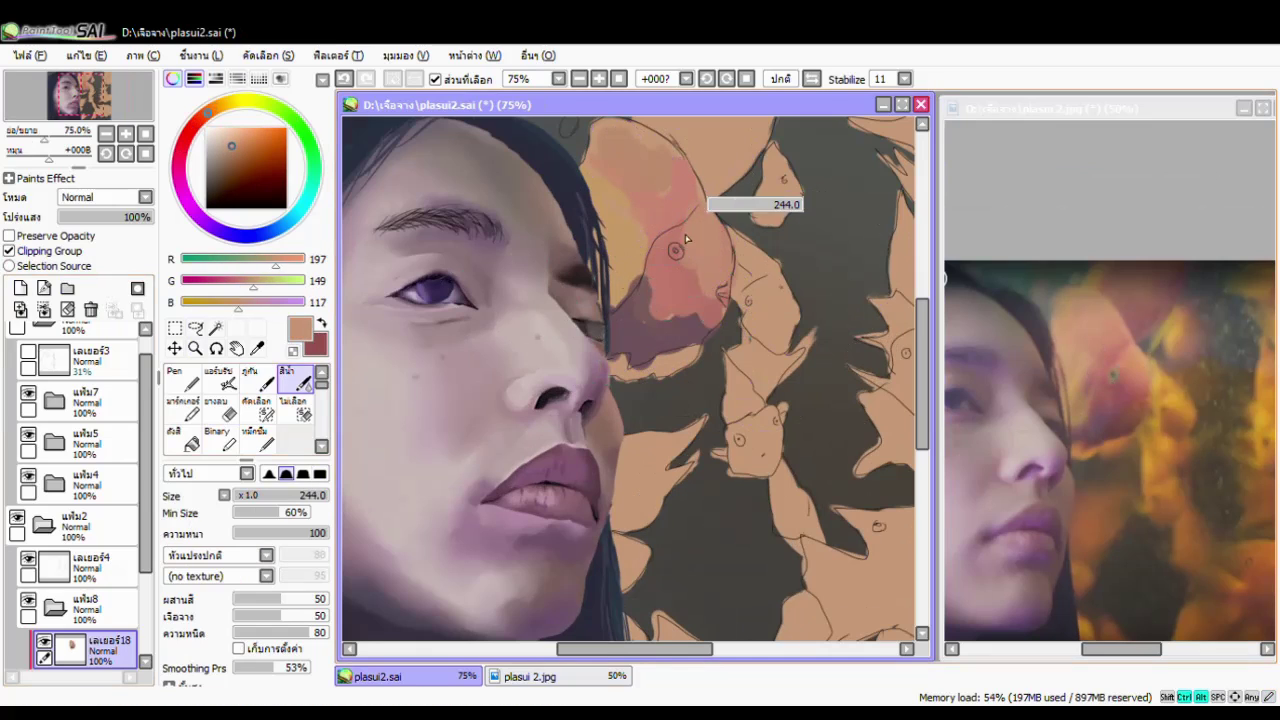
left_click(643, 171, "alt")
Paint the large fish's lower fin orange with the brush at size 49.2 and fill in its eye in pale pink and black.
left_click(1088, 451, "alt")
key("b")
left_click_drag(690, 350, 625, 385)
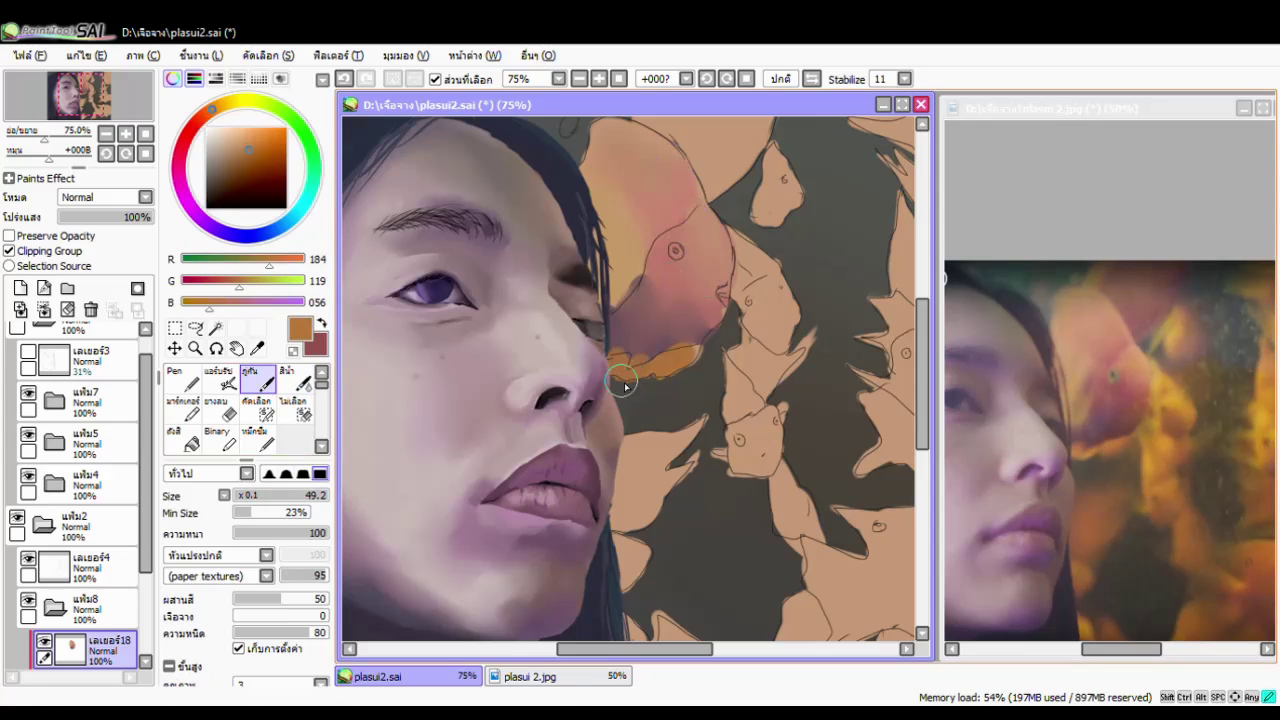
left_click(500, 318, "alt")
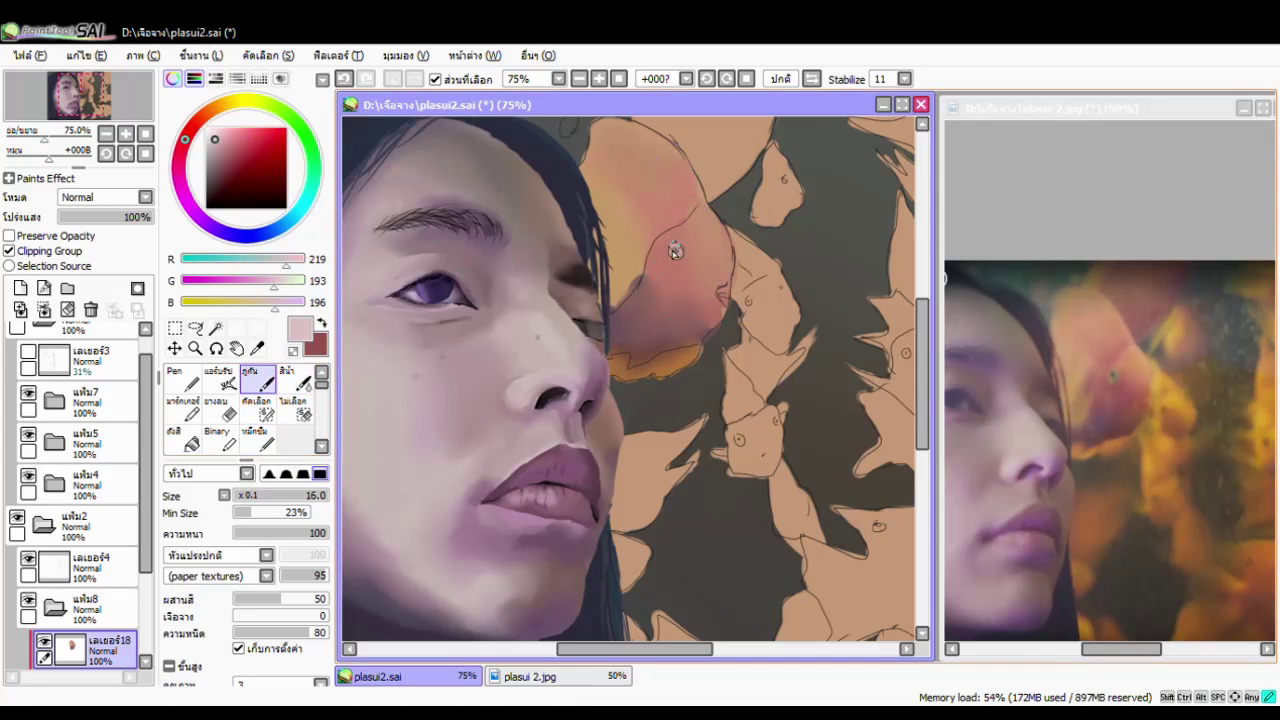
left_click(675, 251, "alt")
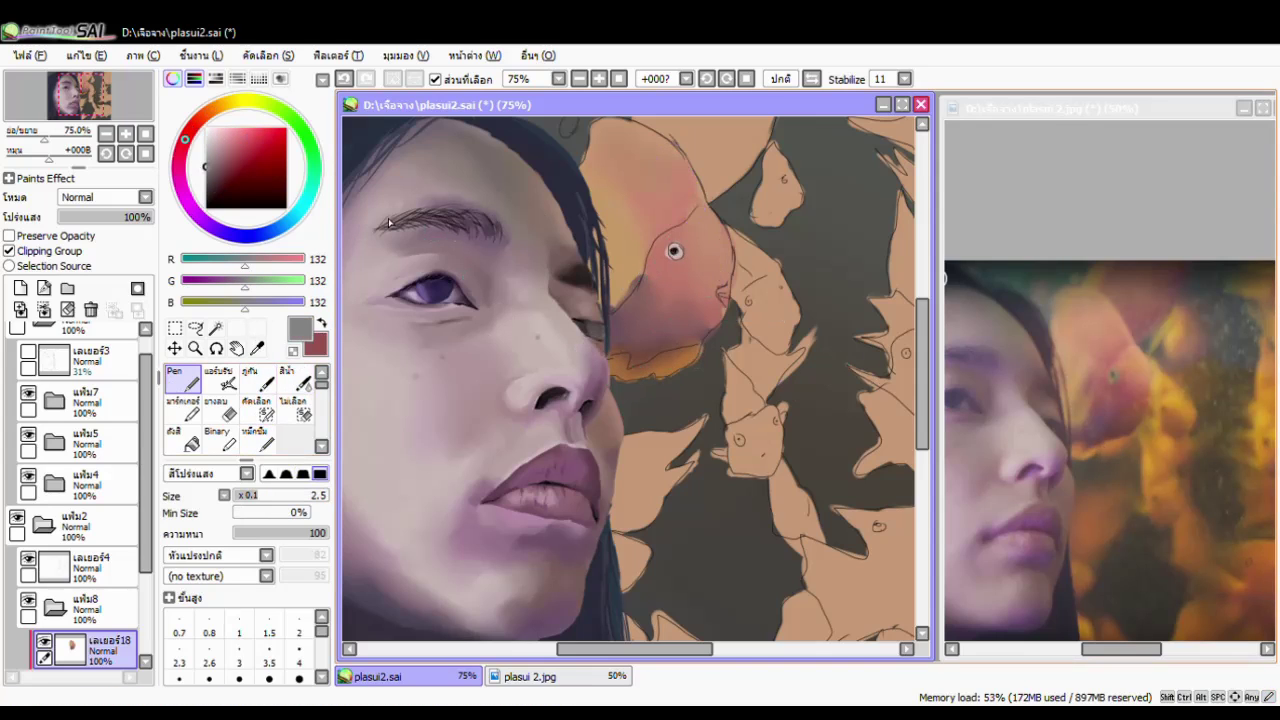
Paint the small fish beside the pink one in yellow with a brown underside and add black eyes.
left_click(722, 290, "alt")
left_click_drag(745, 232, 740, 267)
left_click(785, 318, "alt")
left_click_drag(785, 320, 760, 348)
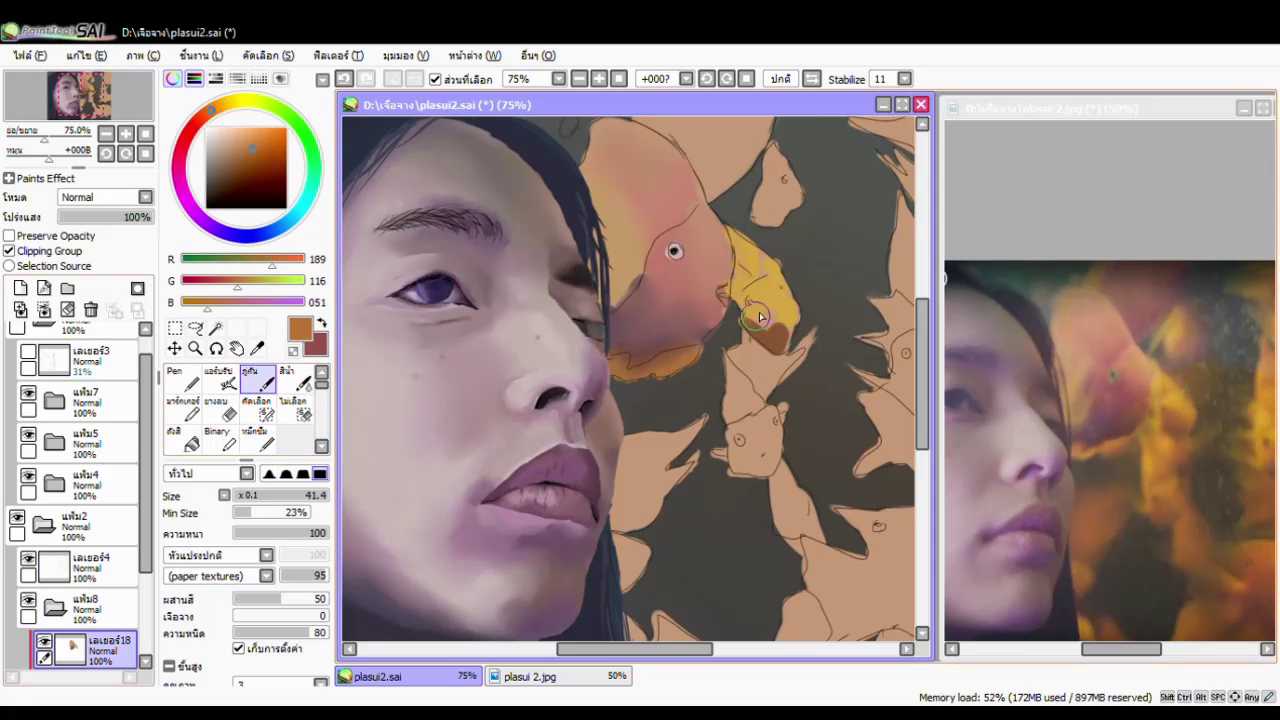
left_click(750, 305, "alt")
key("n")
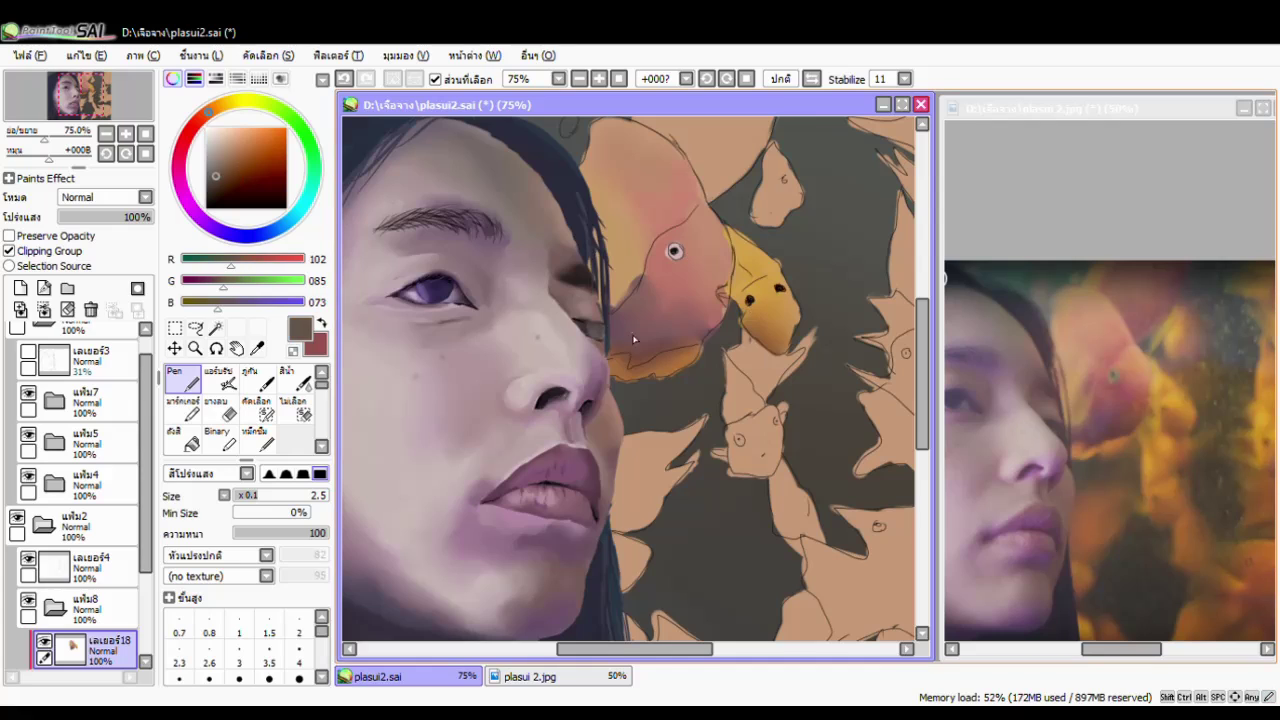
Paint the fish below the yellow one in yellow-orange with brown lower shading, using the brush at size 25.1.
left_click(752, 332, "alt")
key("b")
left_click(1130, 525, "alt")
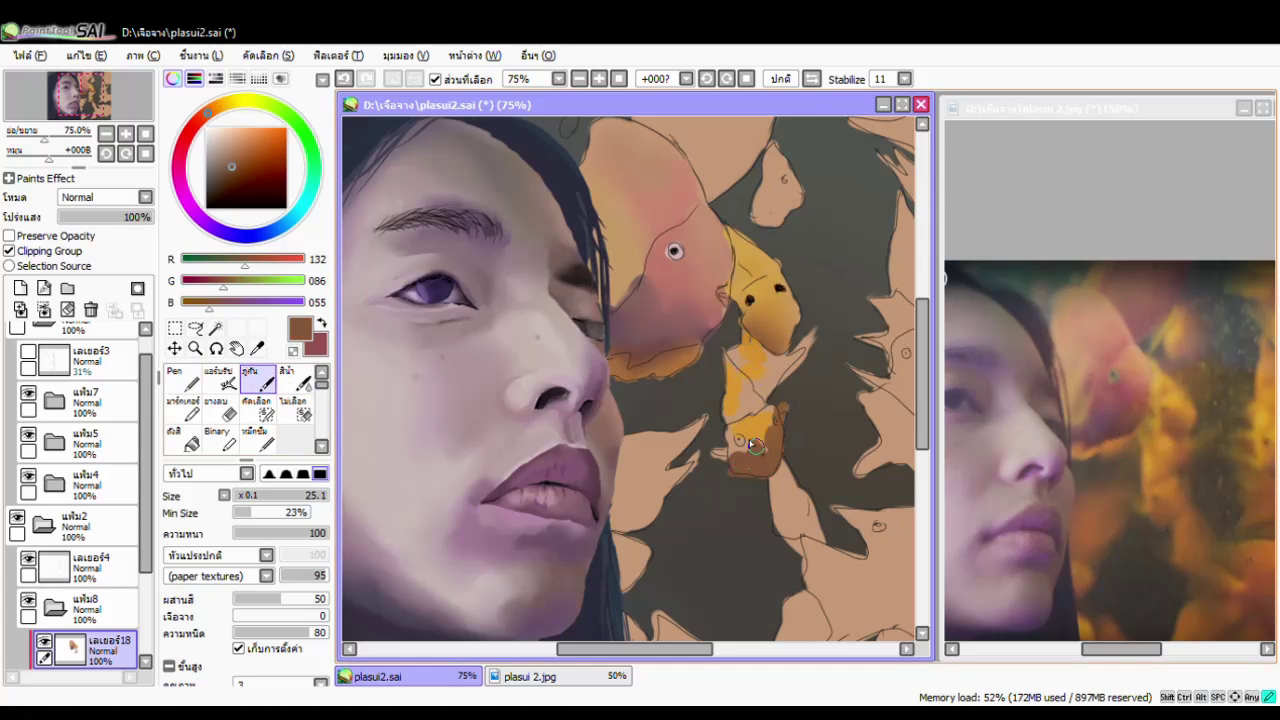
left_click_drag(740, 460, 765, 375)
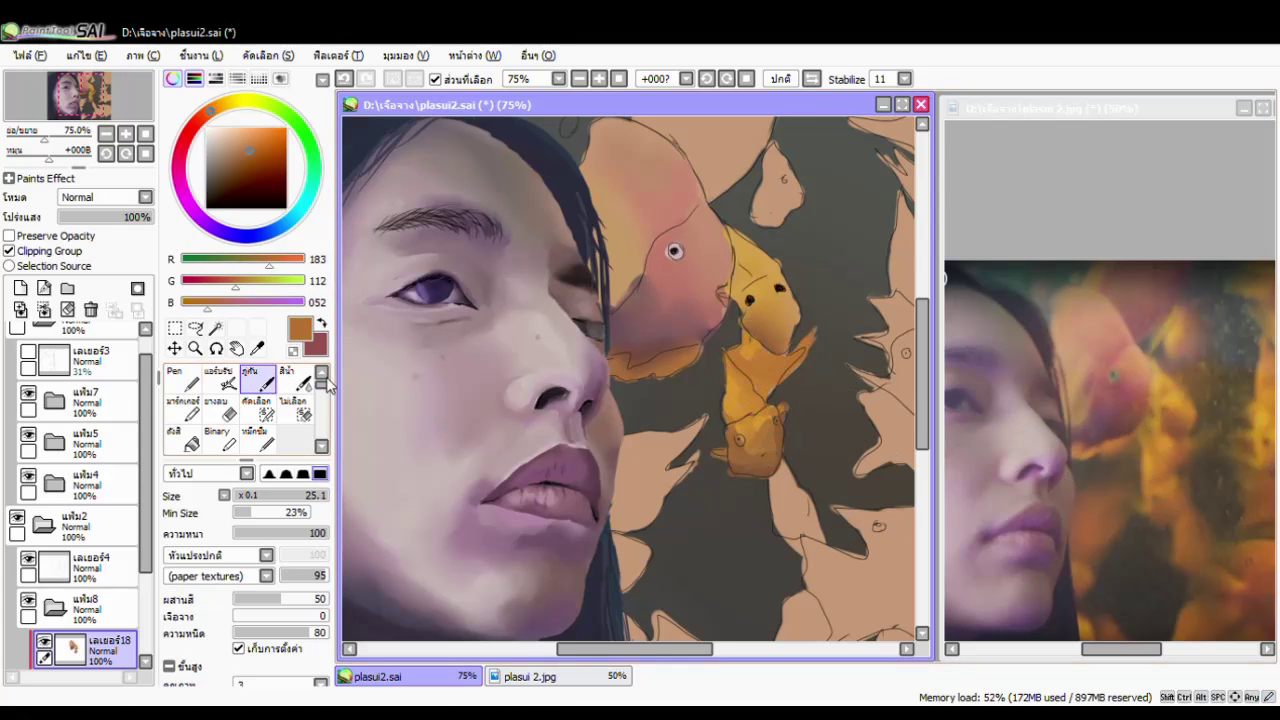
Color the fish shapes beside the mouth, chin and neck in orange and brown with the brush at size 25.1, blending with watercolor.
mouse_move(700, 420)
left_mouse_down()
mouse_move(640, 460)
mouse_move(650, 515)
left_mouse_up()
left_click(719, 532, "alt")
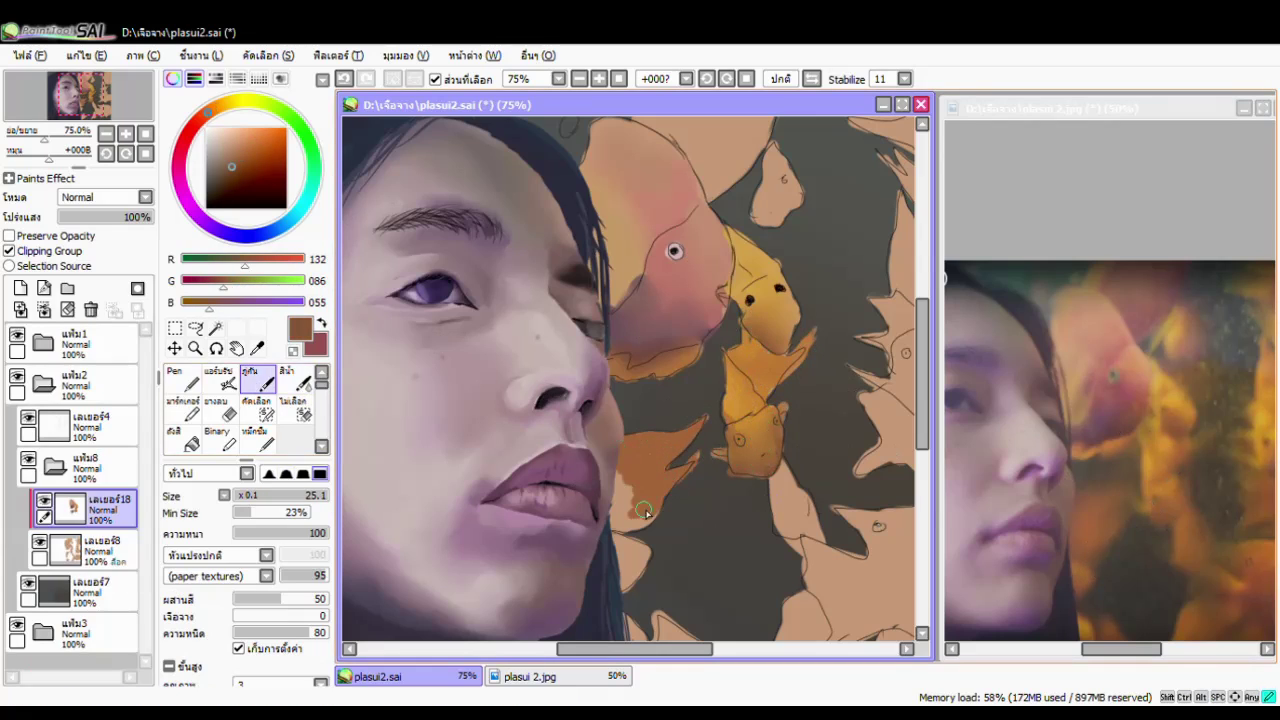
left_click(1076, 598, "alt")
key("c")
scroll(630, 380, "down", 5)
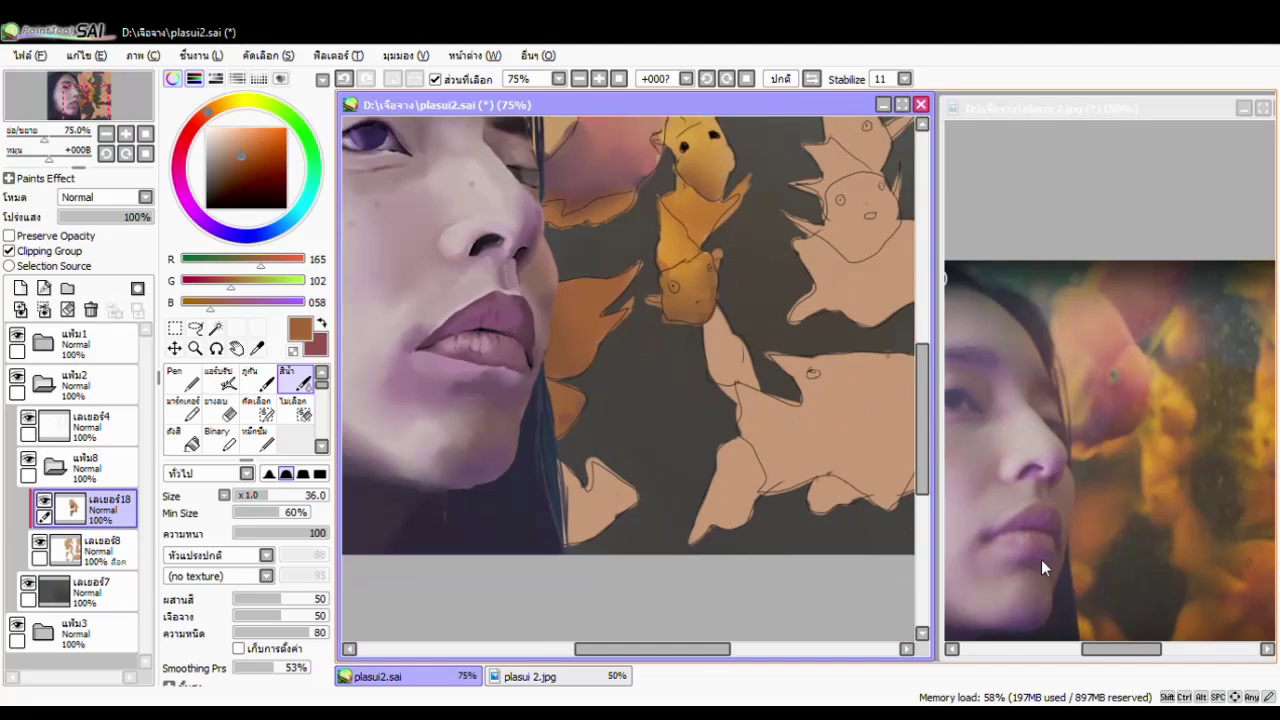
left_click(606, 500, "alt")
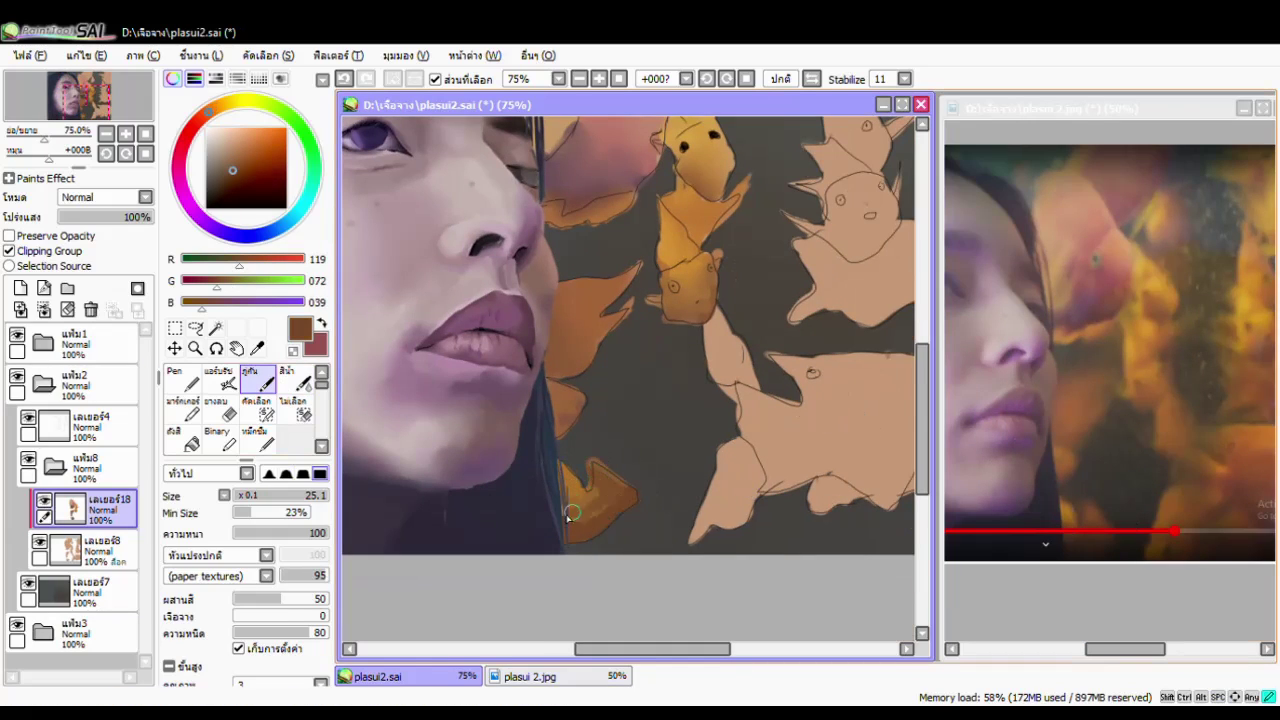
Paint the large lower fish's bottom fins and the small tail shape above it in dark brown and orange with the brush at size 25.1.
scroll(814, 448, "right", 3)
key("b")
left_click_drag(650, 475, 675, 495)
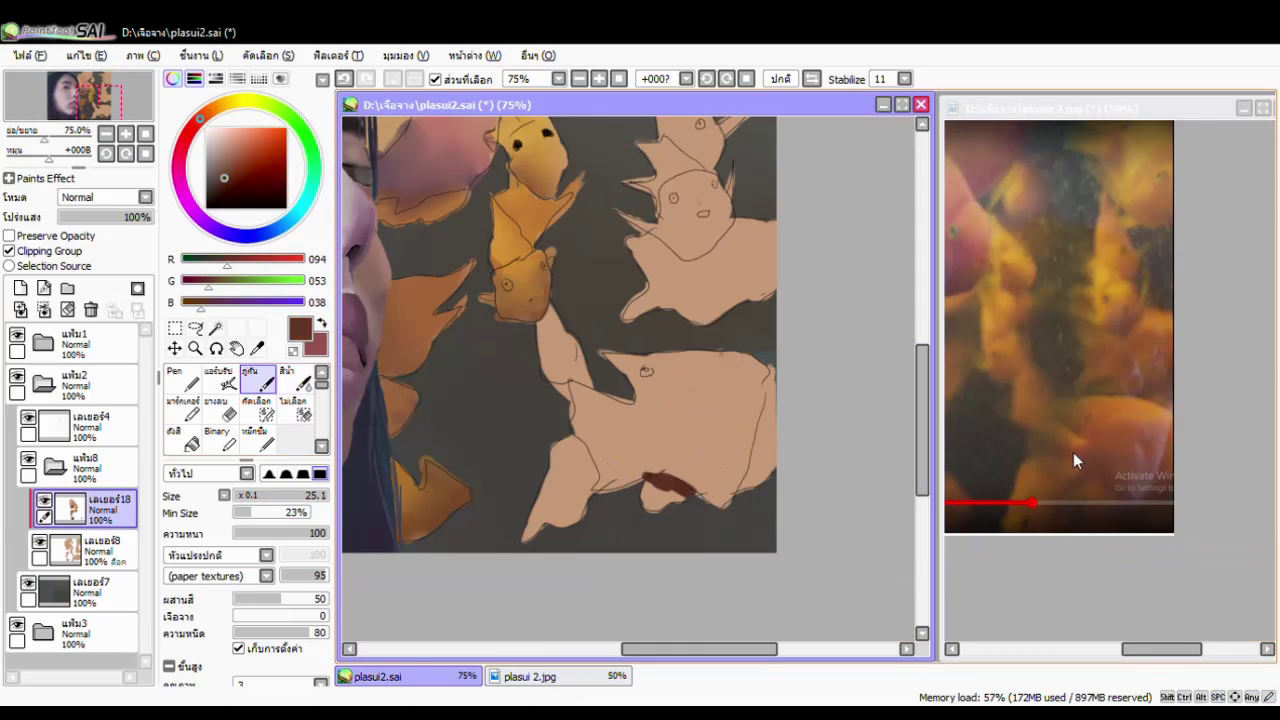
left_click(1012, 514, "alt")
mouse_move(560, 520)
left_mouse_down()
mouse_move(566, 447)
mouse_move(548, 518)
mouse_move(582, 490)
mouse_move(552, 318)
left_mouse_up()
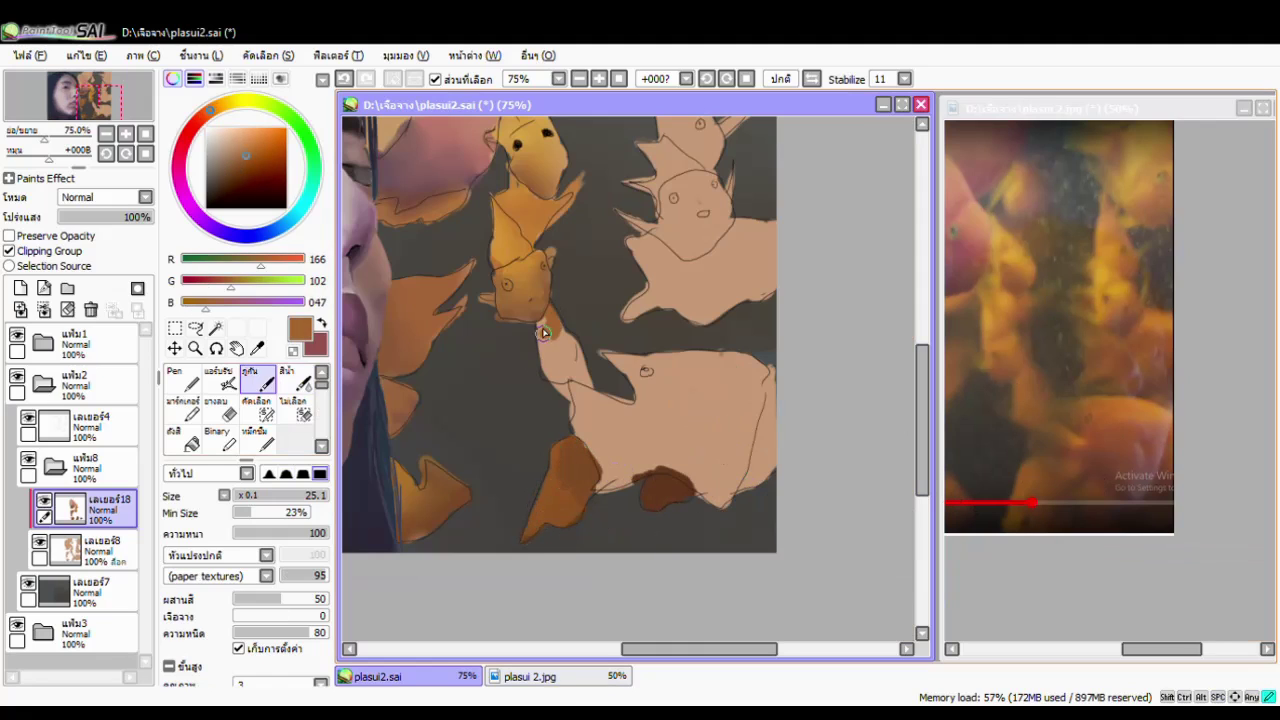
Color the large lower fish's body orange with a mauve-brown belly and brown tail area, blending with watercolor at size 36.
left_click(1109, 477, "alt")
left_click_drag(700, 400, 640, 420)
left_click_drag(590, 380, 610, 440)
mouse_move(700, 510)
left_mouse_down()
mouse_move(613, 440)
mouse_move(740, 480)
mouse_move(643, 457)
left_mouse_up()
left_click(530, 460, "alt")
mouse_move(640, 380)
left_mouse_down()
mouse_move(740, 400)
mouse_move(708, 450)
left_mouse_up()
key("c")
left_click(650, 418, "alt")
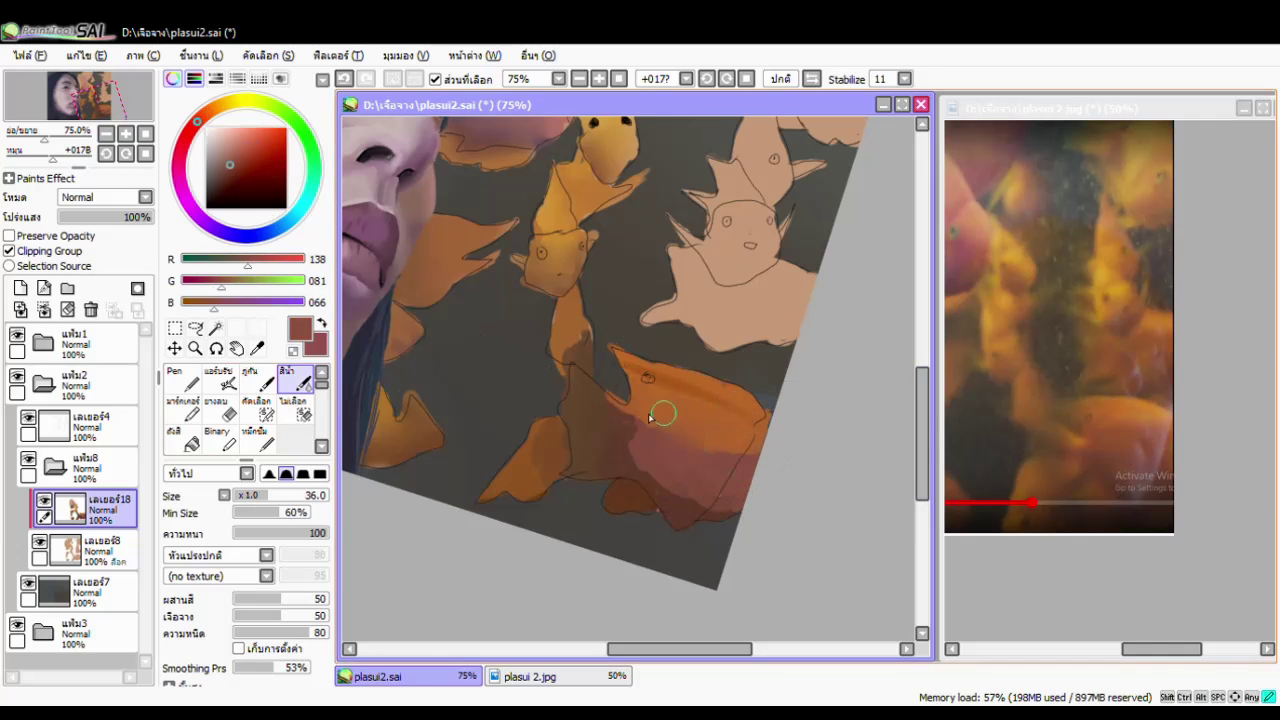
Add blended pale peach highlights near the large lower fish's mouth with the brush at size 17.2 and paint its eye reddish brown.
left_click(523, 449, "alt")
key("b")
left_click_drag(725, 495, 734, 462)
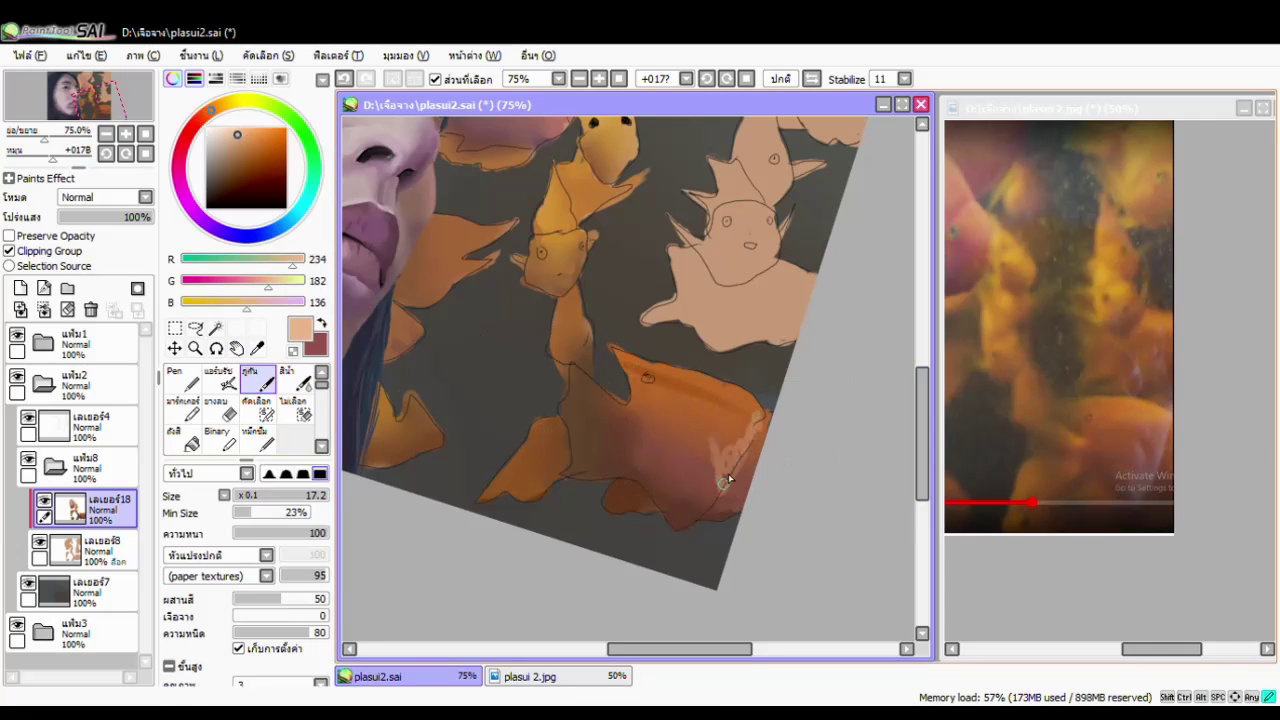
key("c")
left_click_drag(690, 500, 764, 440)
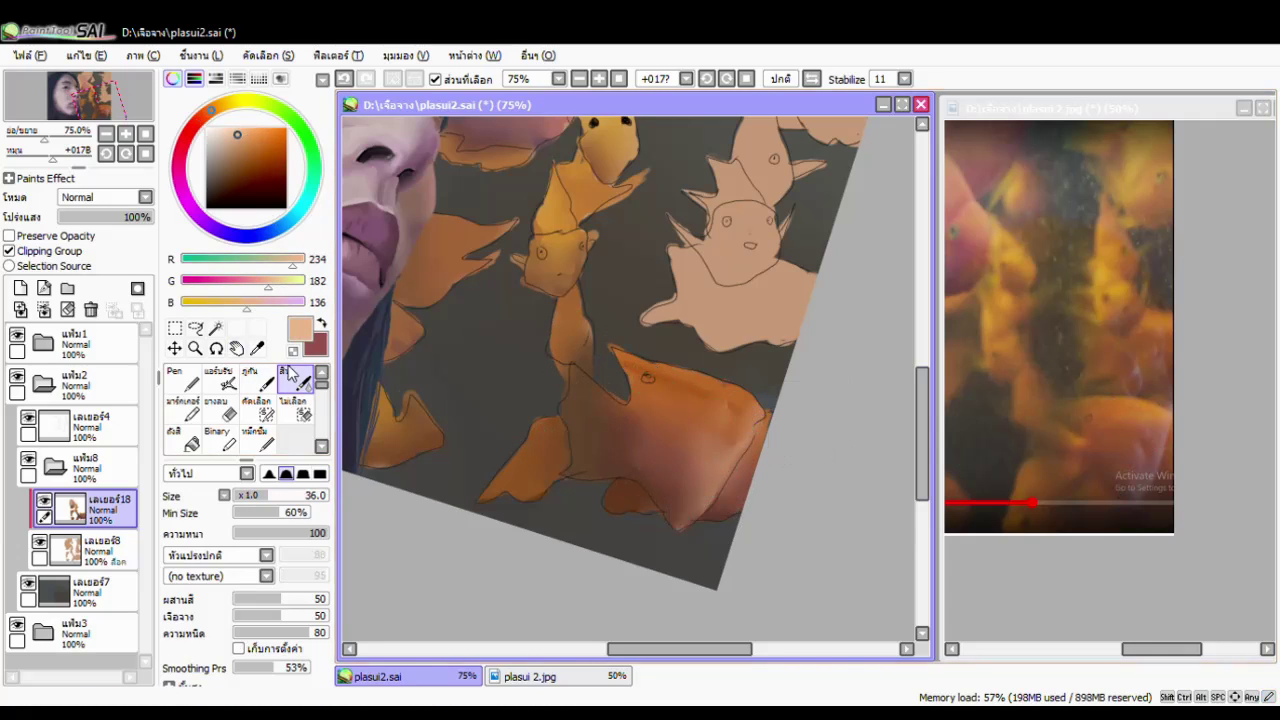
left_click(460, 385, "alt")
key("b")
left_click(646, 377)
Paint the fish above it in orange with brown lower shading and the head overlapping it in yellow, blending with watercolor.
left_click(1057, 357, "alt")
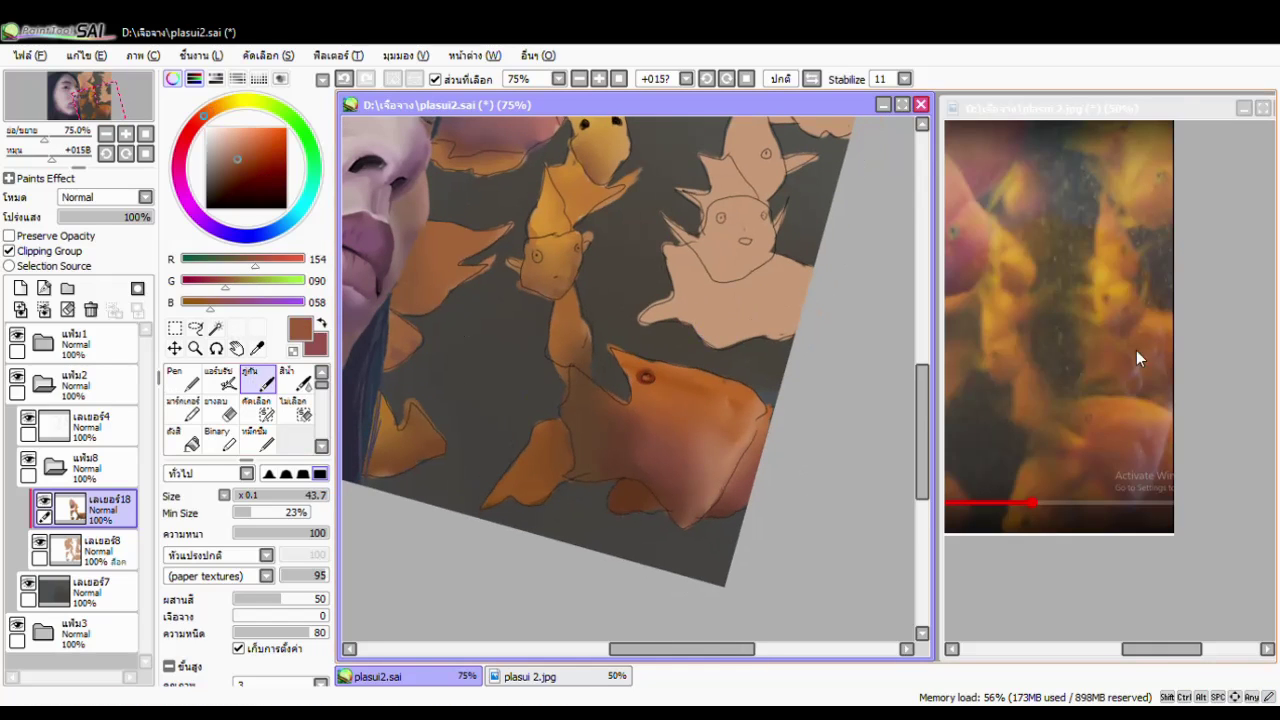
mouse_move(700, 262)
left_mouse_down()
mouse_move(790, 300)
mouse_move(790, 330)
left_mouse_up()
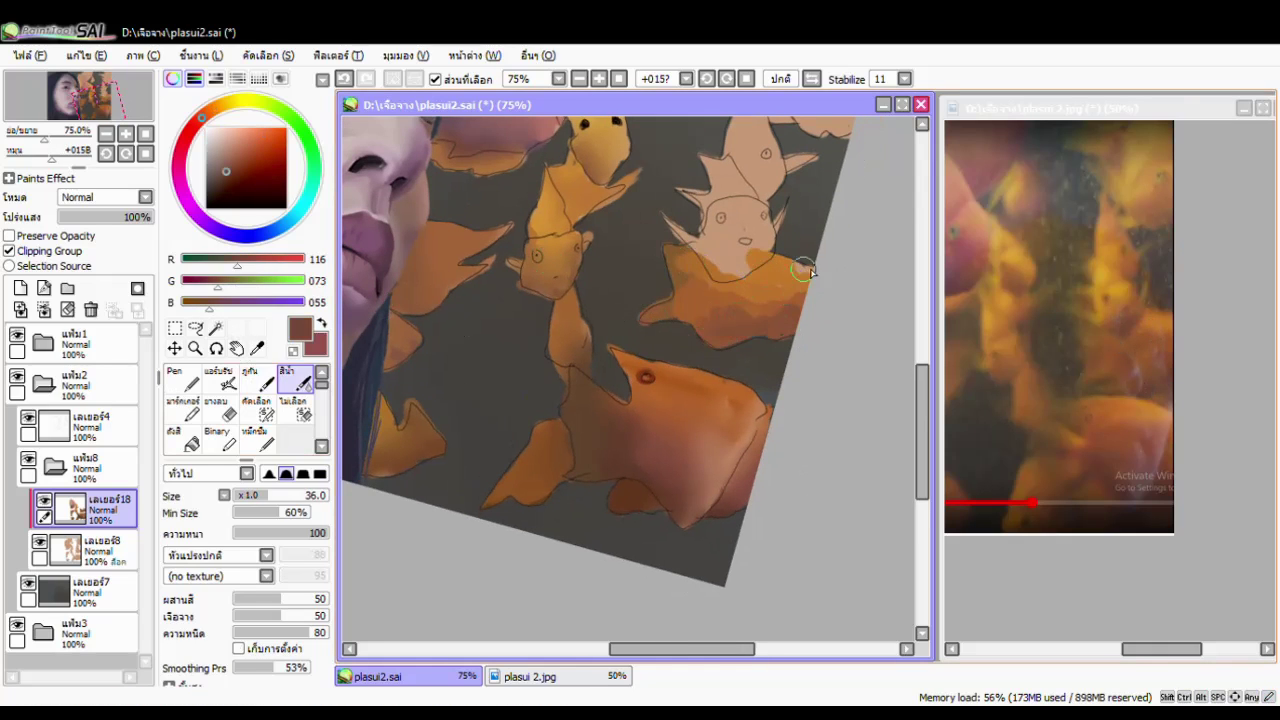
left_click(548, 275, "alt")
left_click(720, 258, "alt")
mouse_move(720, 225)
left_mouse_down()
mouse_move(770, 210)
mouse_move(740, 150)
left_mouse_up()
key("c")
left_click(700, 268, "alt")
scroll(700, 268, "down", 2)
scroll(700, 268, "up", 3)
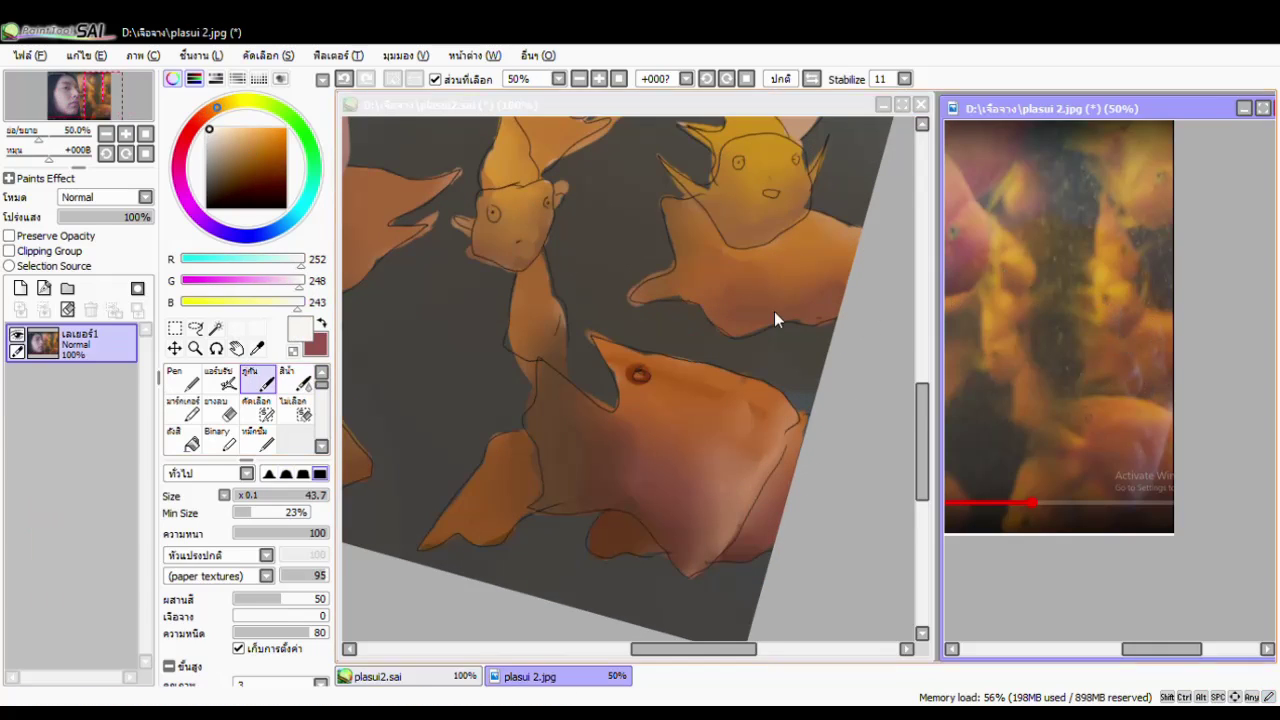
Add dark brown eyes and mouths to the two front-facing yellow-orange fish with a small brush.
key("b")
scroll(532, 296, "down", 1)
key("d")
left_click(483, 375)
key("bracketleft")
left_click(484, 376)
left_click_drag(757, 349, 752, 475)
Brighten the front-facing fish's upper fins in yellow and color the upright fish and side fins behind it orange.
left_click(1010, 294, "alt")
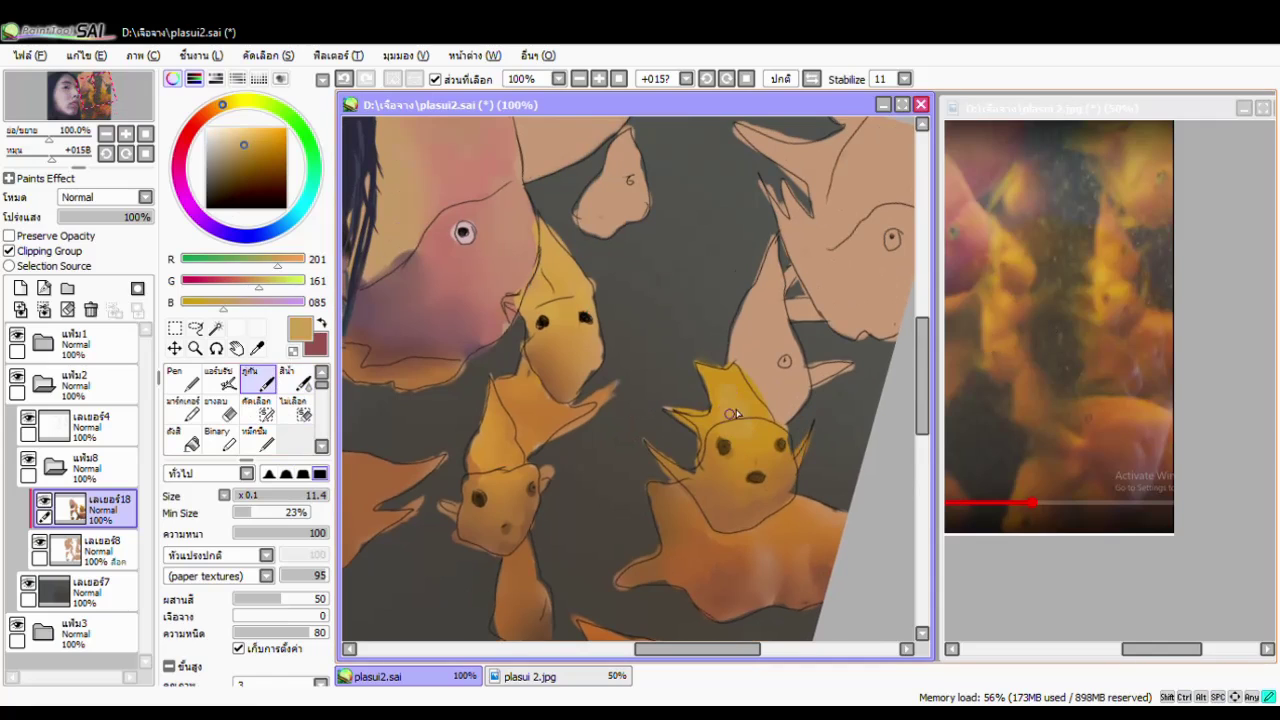
mouse_move(733, 413)
left_mouse_down()
mouse_move(782, 395)
mouse_move(738, 360)
left_mouse_up()
left_click_drag(780, 250, 765, 380)
left_click(1068, 255, "alt")
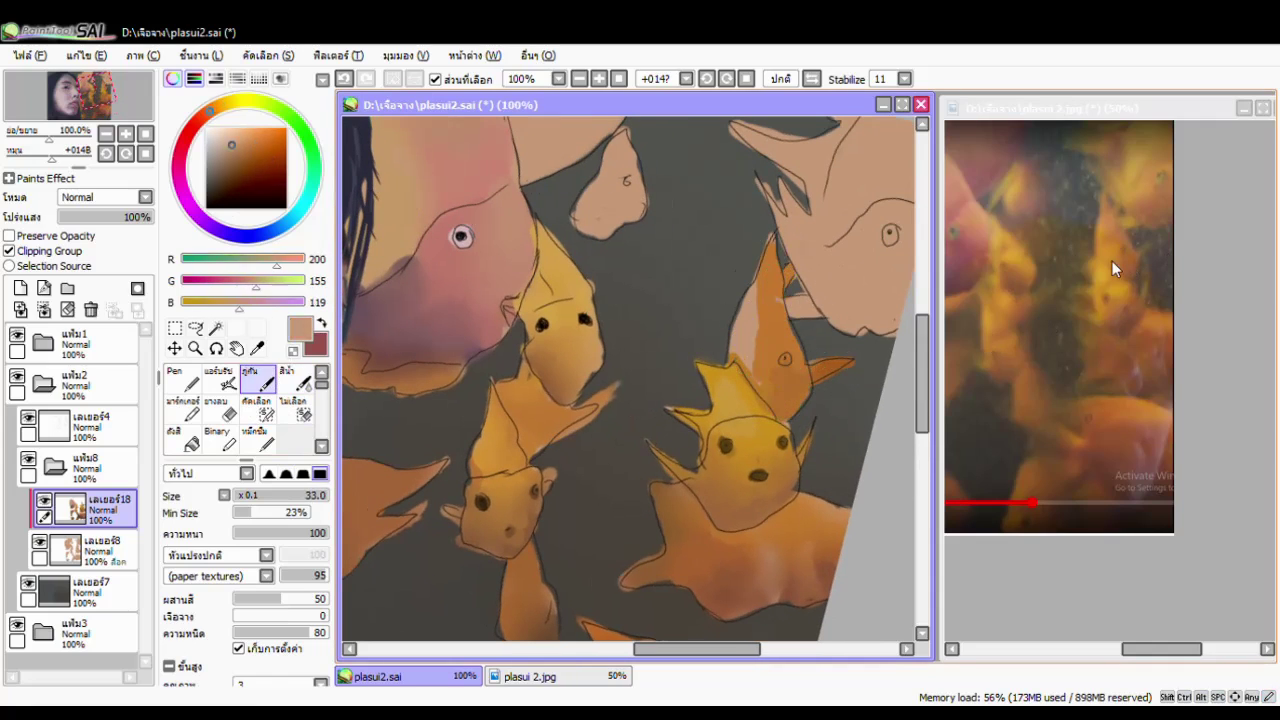
left_click_drag(790, 300, 822, 318)
Paint the small teardrop-shaped fish yellow and the fish behind the pink one in pinkish brown with dark brown edges.
mouse_move(605, 235)
left_mouse_down()
mouse_move(590, 190)
mouse_move(607, 181)
left_mouse_up()
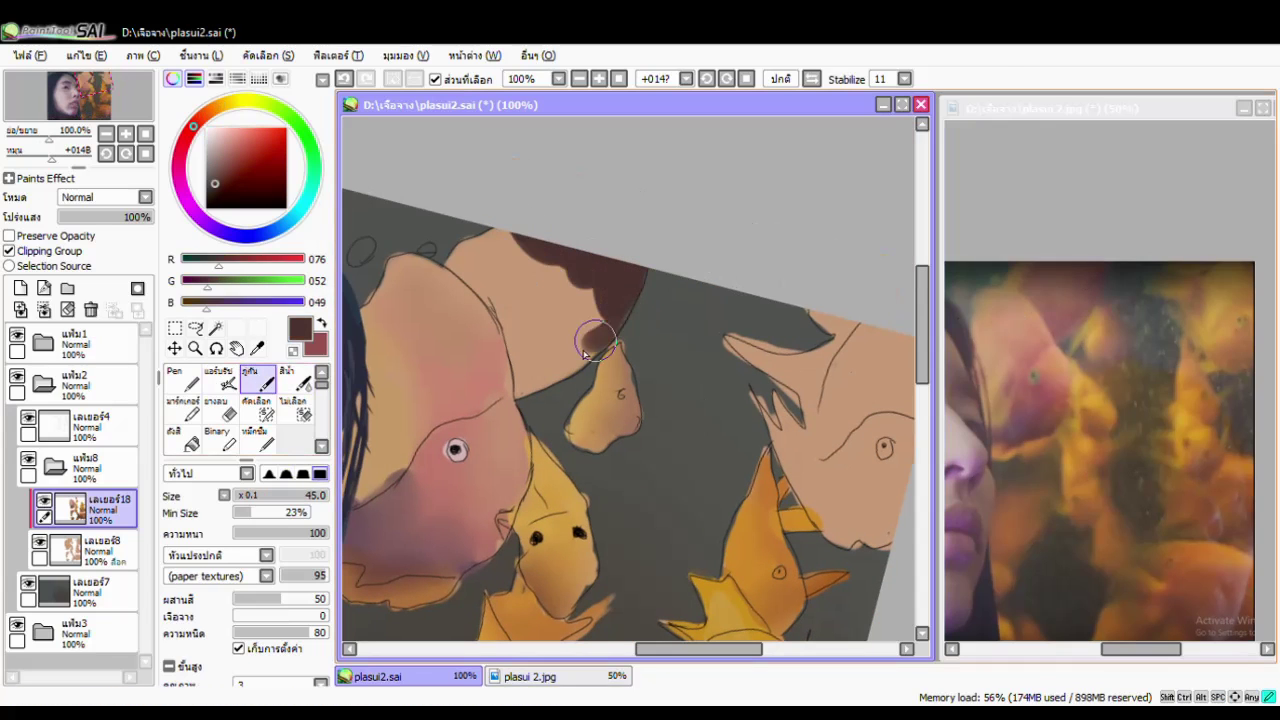
mouse_move(600, 380)
left_mouse_down()
mouse_move(500, 300)
mouse_move(600, 270)
mouse_move(487, 277)
mouse_move(570, 353)
left_mouse_up()
mouse_move(466, 398)
left_mouse_down()
mouse_move(500, 251)
mouse_move(434, 277)
left_mouse_up()
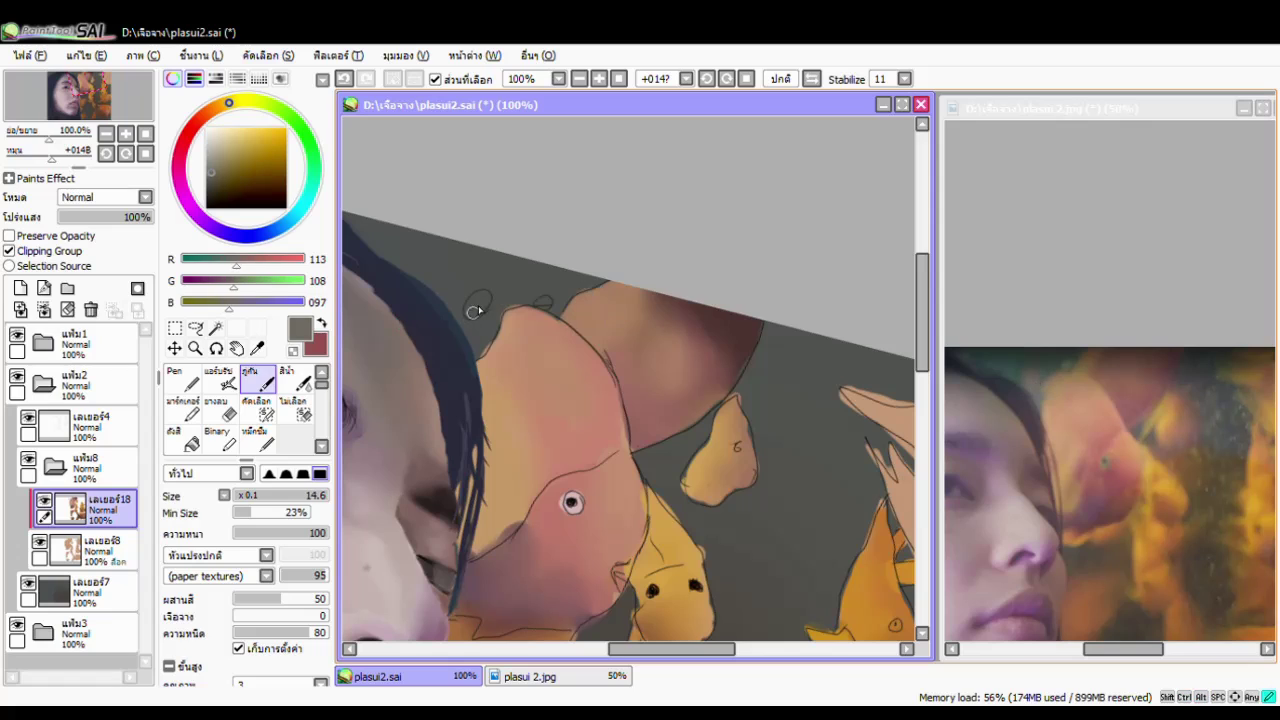
left_click(483, 307, "alt")
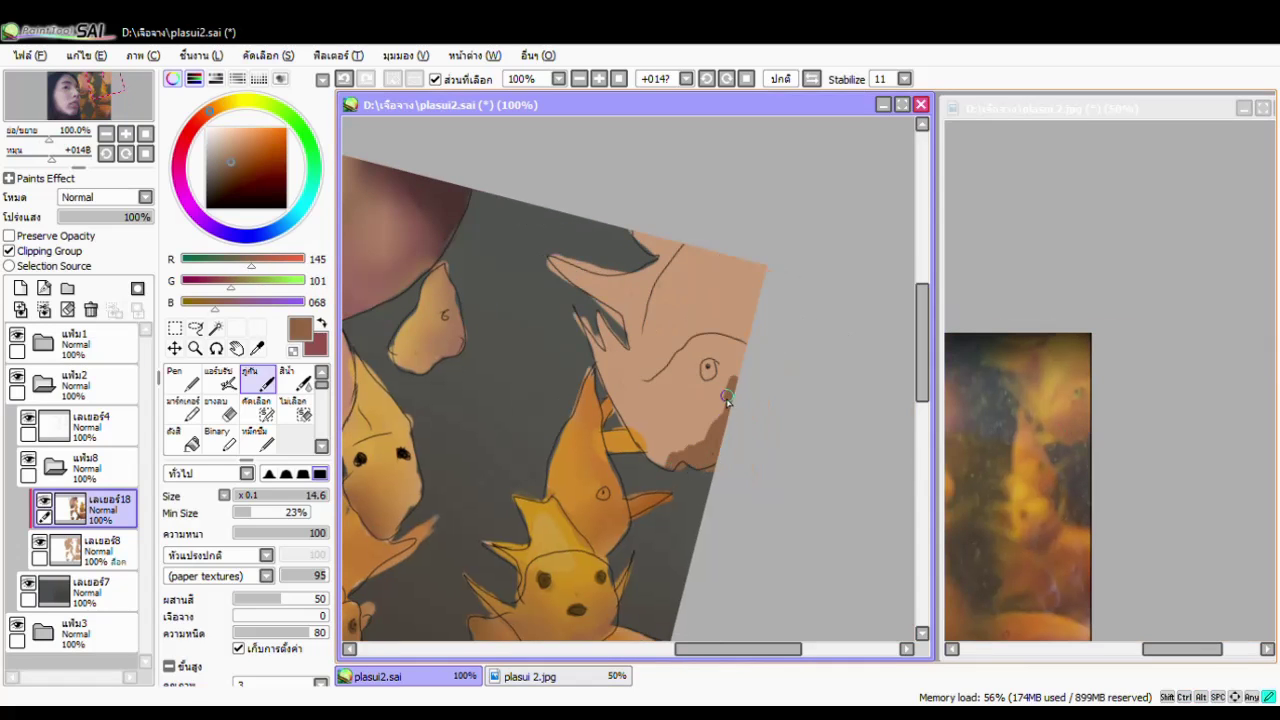
Paint the large fish in the canvas's upper corner in yellow-orange with a brown underside, blend it with watercolor, and color its eye.
mouse_move(700, 430)
left_mouse_down()
mouse_move(717, 380)
mouse_move(650, 300)
mouse_move(640, 340)
mouse_move(740, 280)
left_mouse_up()
left_click(1045, 380, "alt")
left_click(1012, 363, "alt")
left_click_drag(560, 260, 610, 320)
left_click(700, 280, "alt")
mouse_move(690, 360)
left_mouse_down()
mouse_move(660, 440)
mouse_move(657, 300)
left_mouse_up()
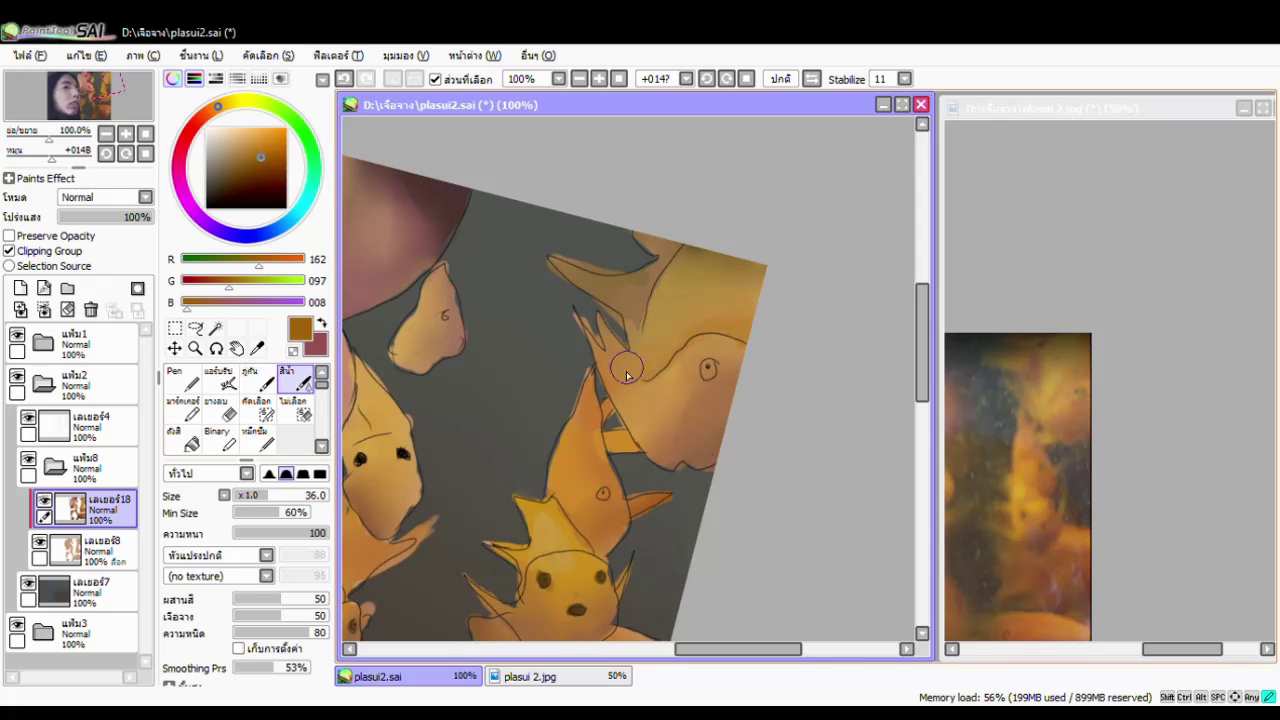
left_click(708, 368, "alt")
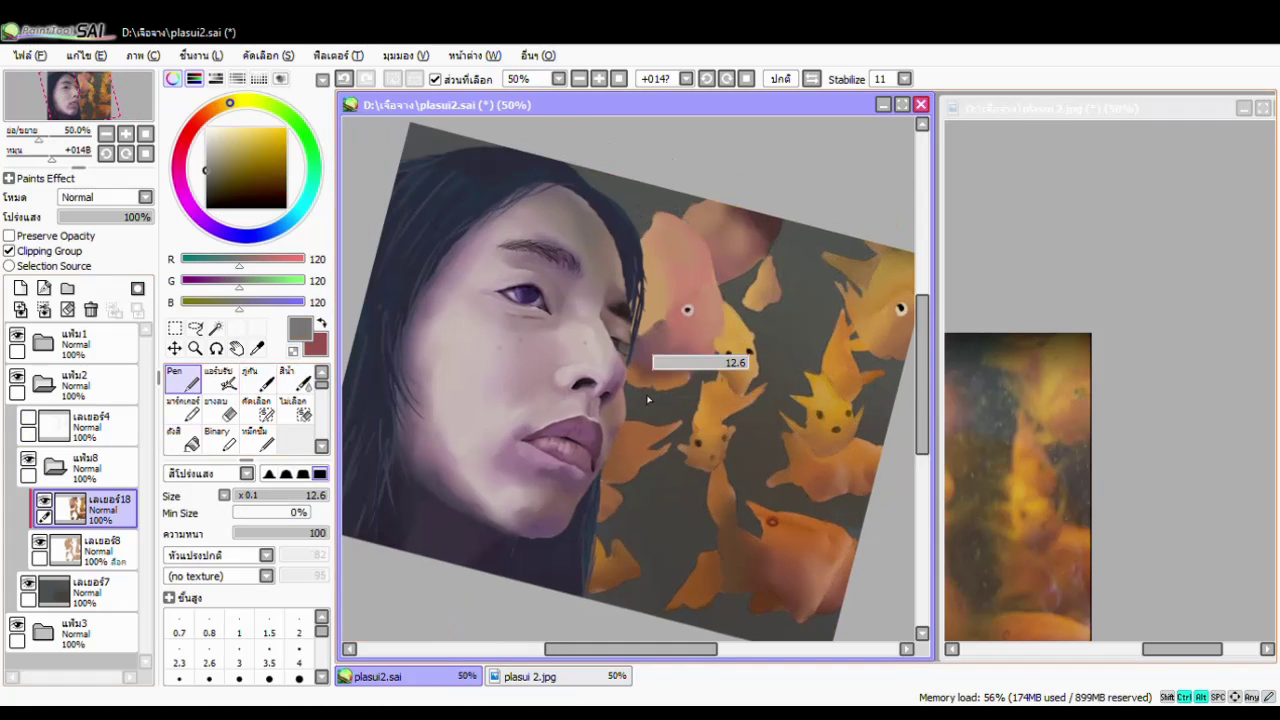
On a new layer, dab pale yellow shapes beside the hair and scatter small specks between the fish, using brush sizes 18.2 and 10.9.
left_click(1018, 510)
left_click_drag(1018, 510, 1060, 410)
left_click(263, 378)
left_click(588, 205)
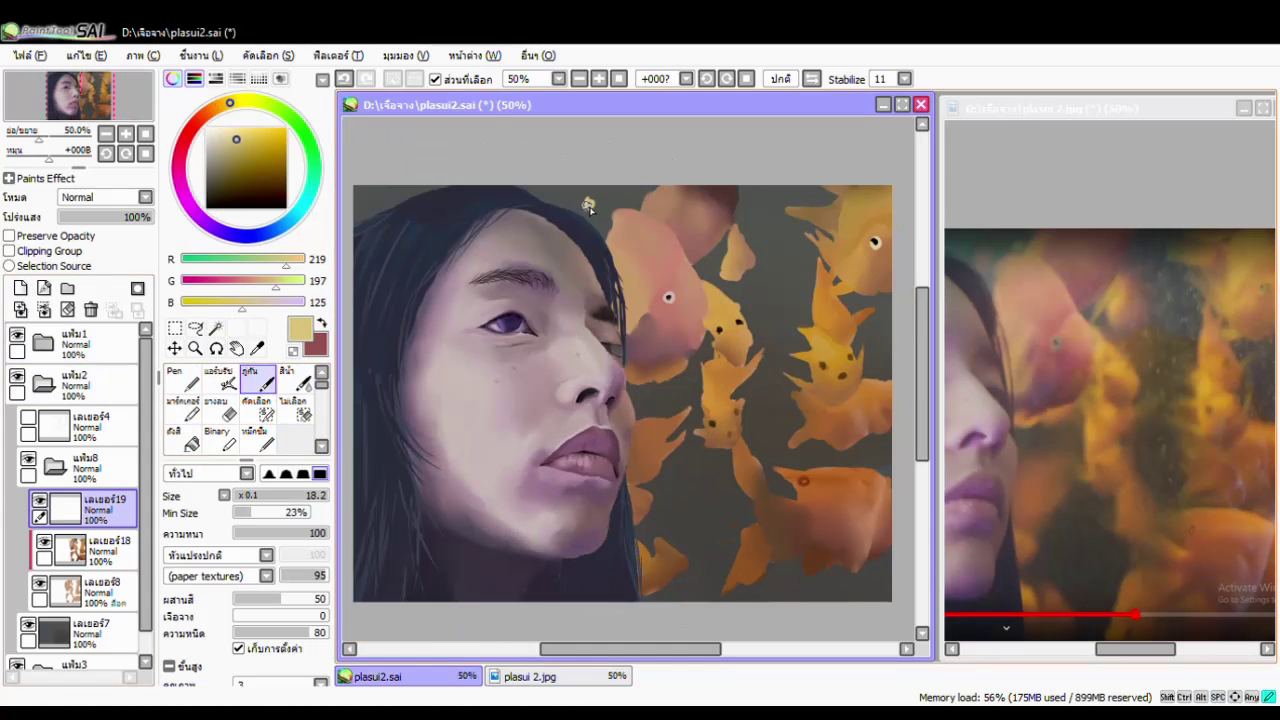
left_click(1011, 445, "alt")
left_click_drag(1011, 445, 1056, 470)
left_click(595, 250)
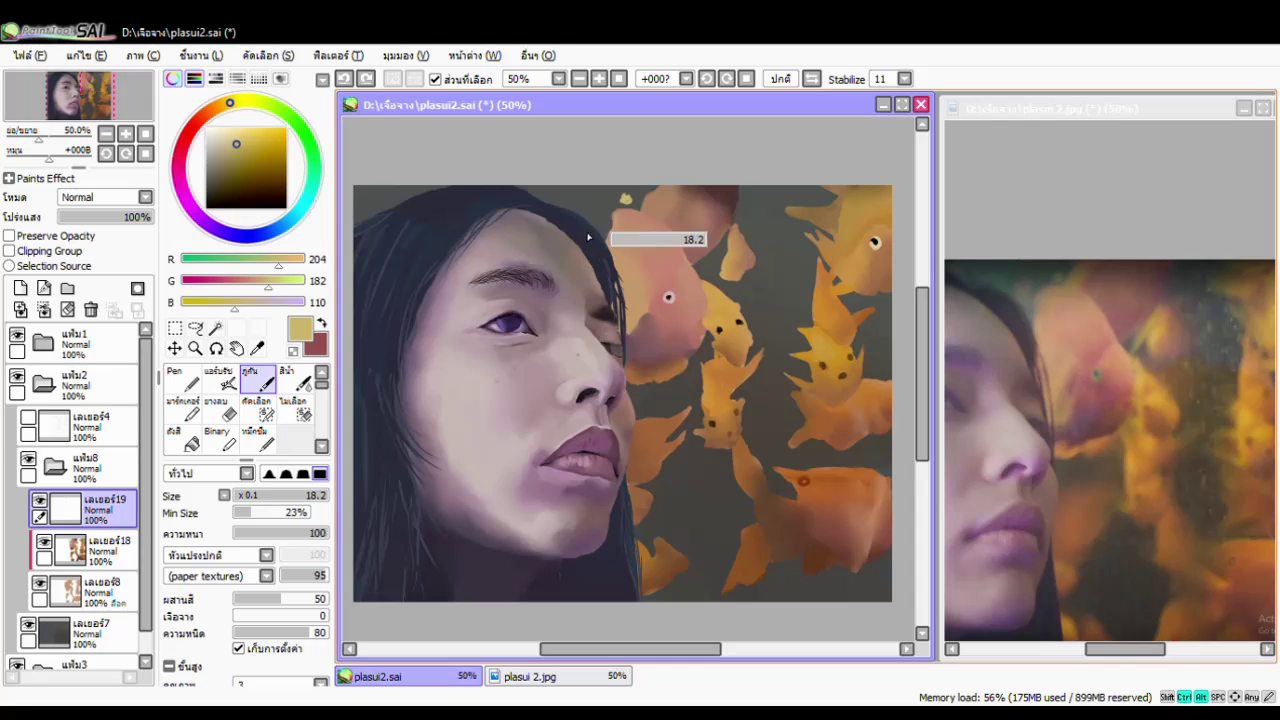
left_click(785, 347)
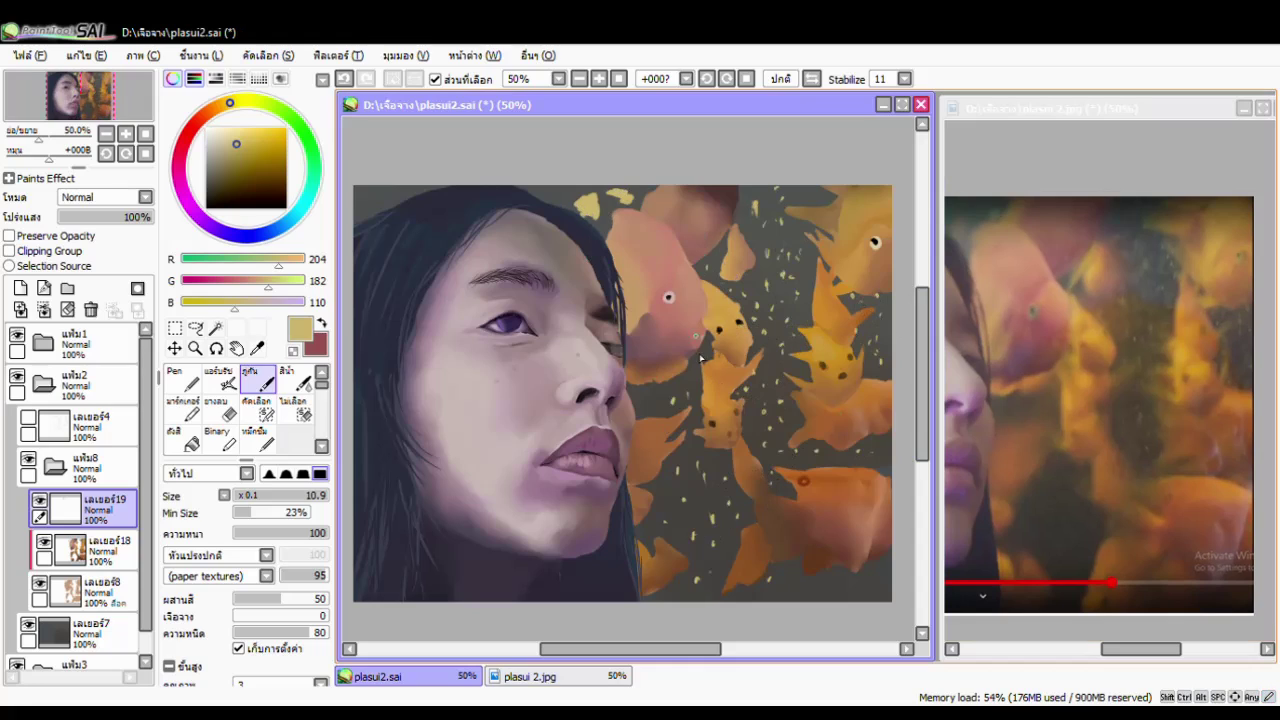
On another new layer, cover most of the fish area with yellow using the brush at size 401.6.
left_click(20, 287)
left_click(700, 300, "alt")
mouse_move(640, 290)
left_mouse_down()
mouse_move(654, 280)
mouse_move(720, 292)
mouse_move(610, 210)
mouse_move(800, 330)
left_mouse_up()
left_click_drag(800, 400, 720, 520)
key("ctrl+t")
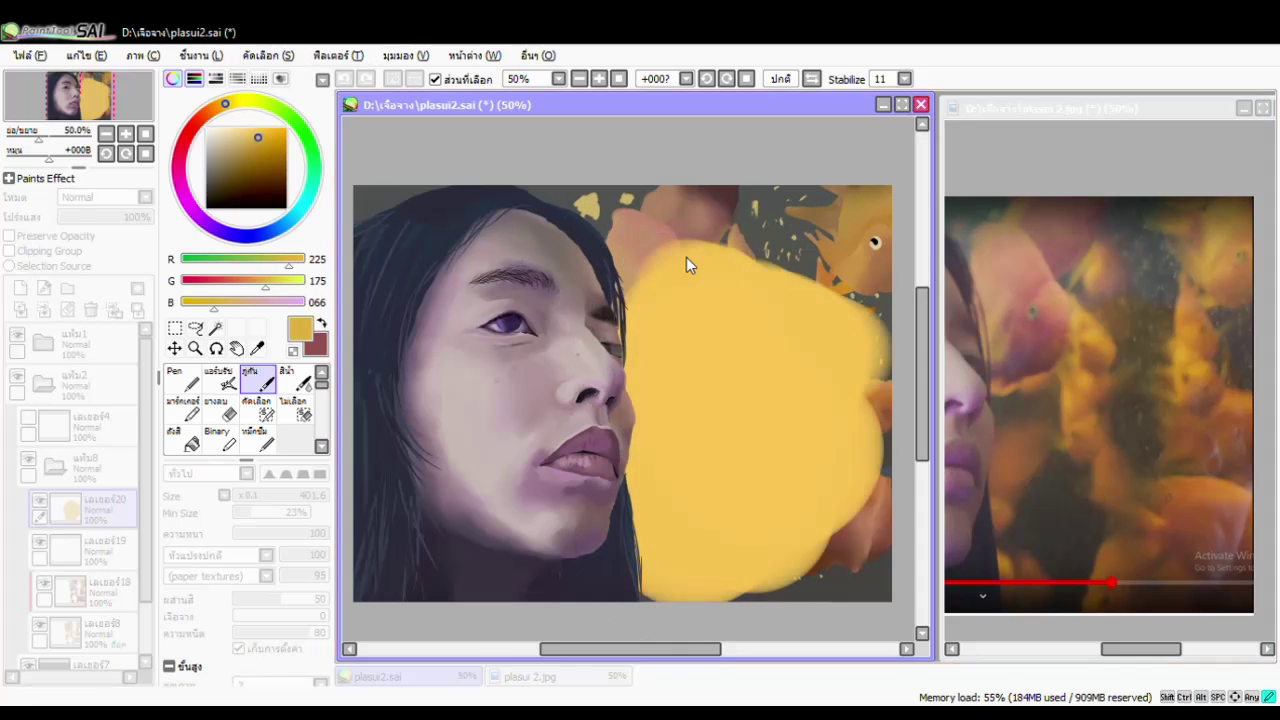
key("Return")
Set the yellow layer's blending mode to Overlay and its opacity to 15%.
scroll(104, 197, "down", 5)
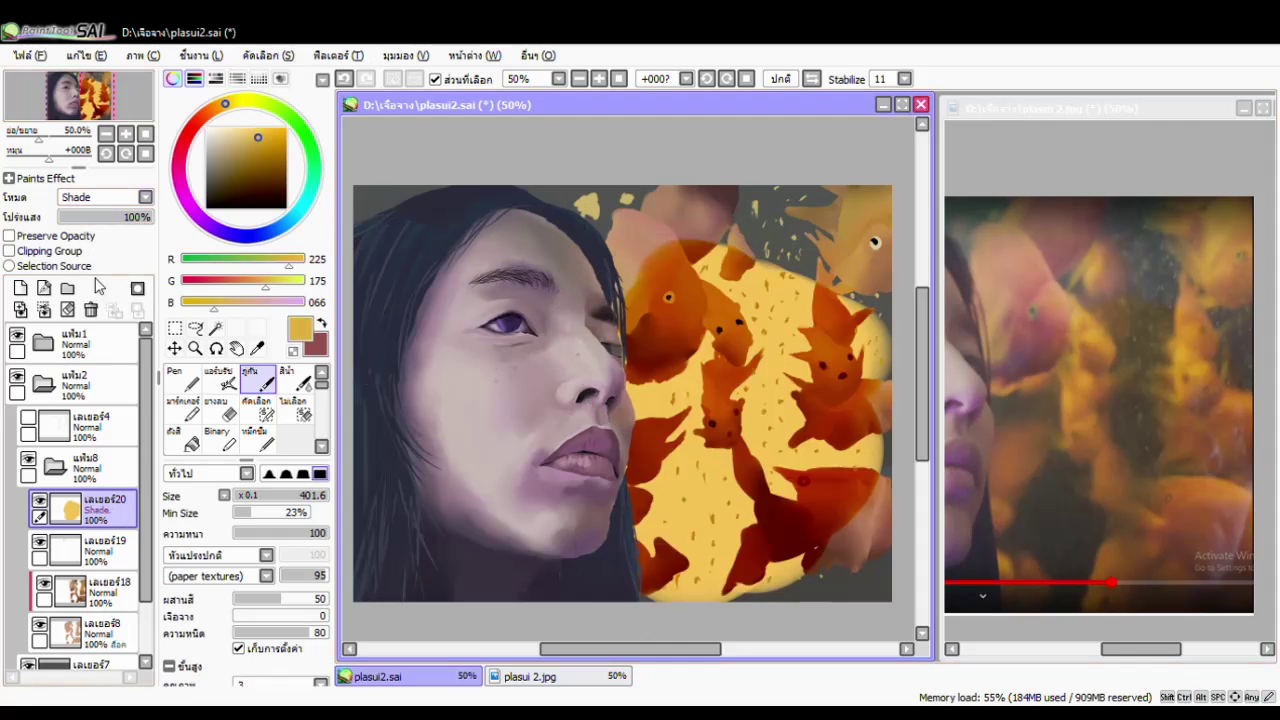
left_click_drag(100, 216, 70, 216)
scroll(90, 302, "up", 2)
Save the drawing and merge the fish folder into the gray background layer beneath it.
left_click(55, 466)
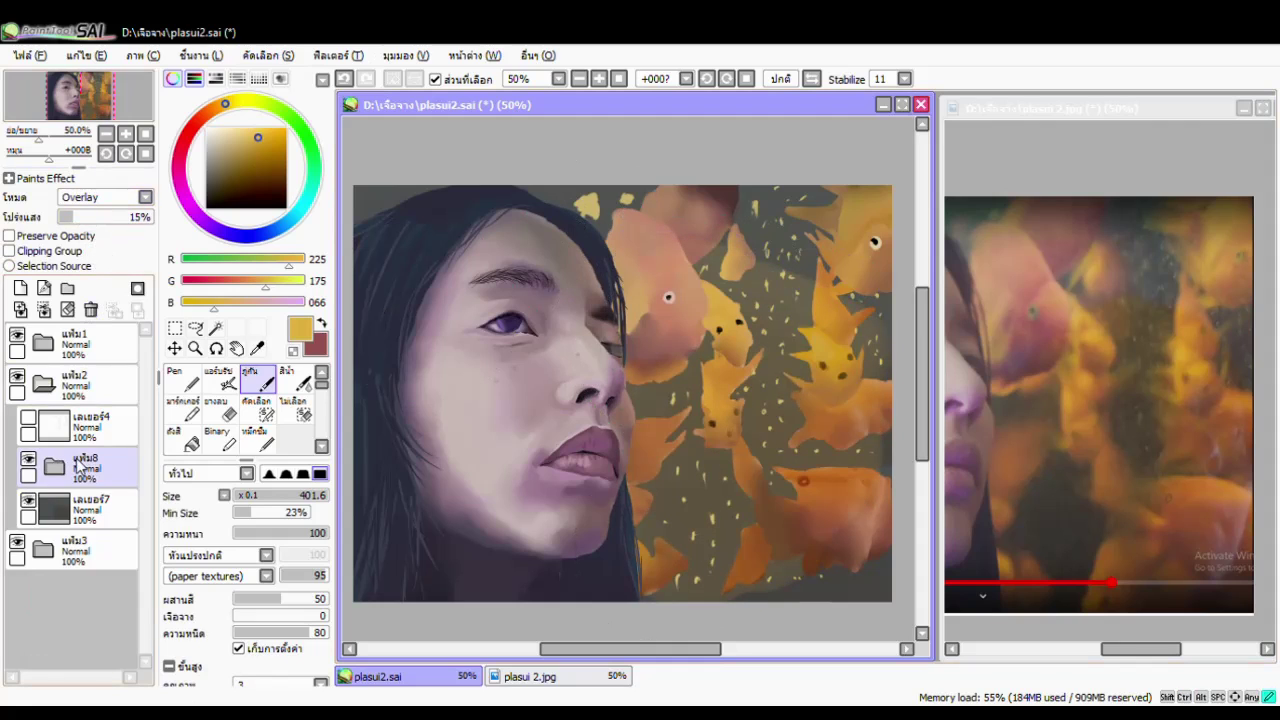
left_click(8, 178)
left_click(55, 552)
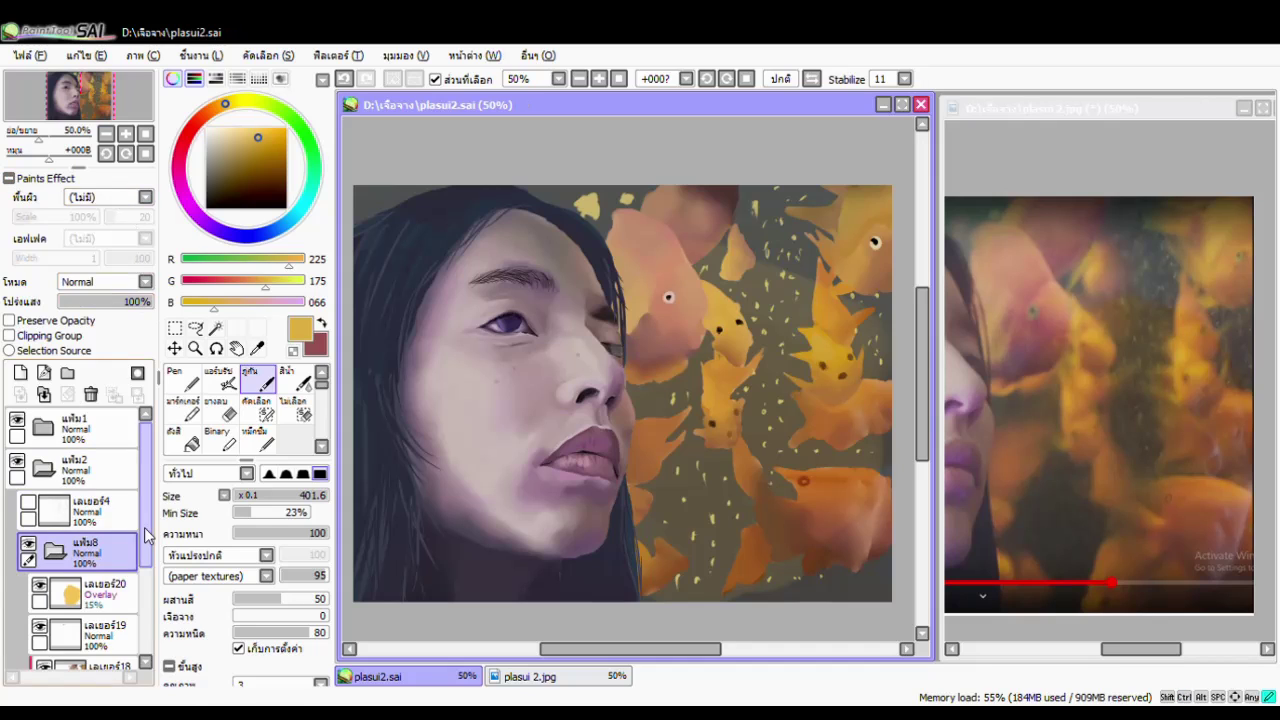
left_click(85, 530)
left_click(67, 393)
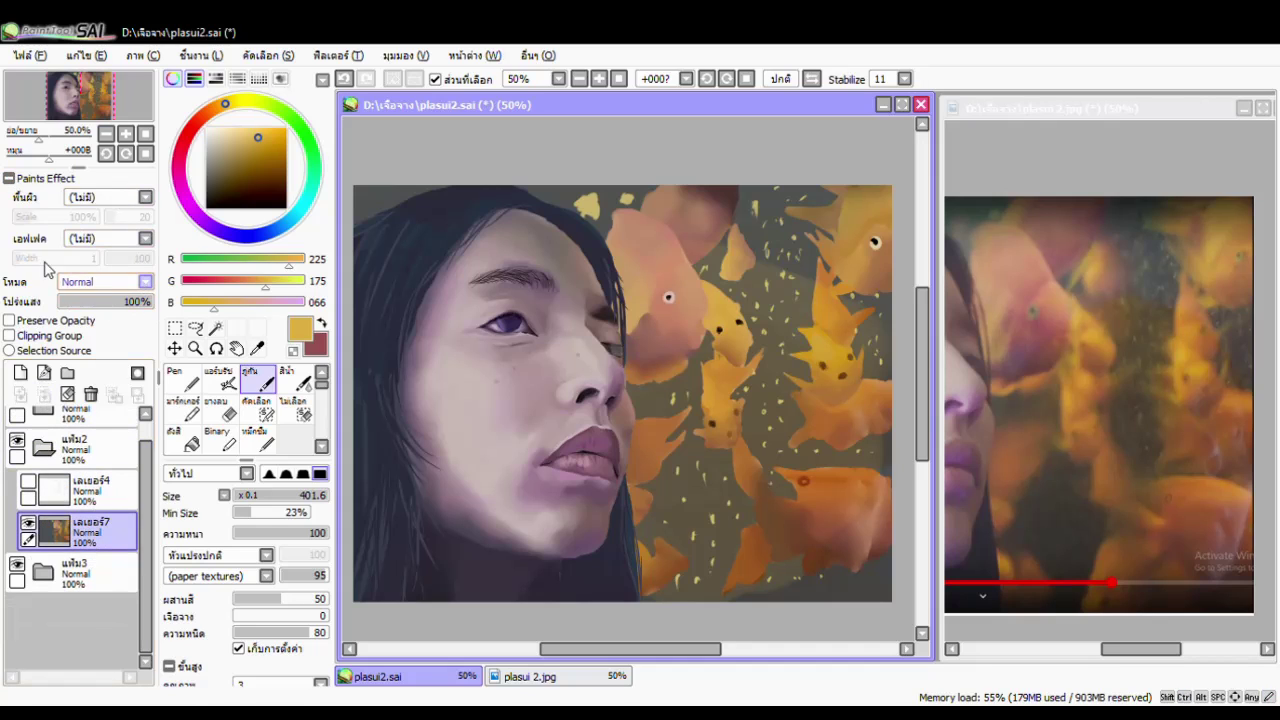
Soften the merged fish background with the blur (เบลอ) brush at size 106 and density 17.
scroll(240, 410, "down", 2)
left_click(292, 440)
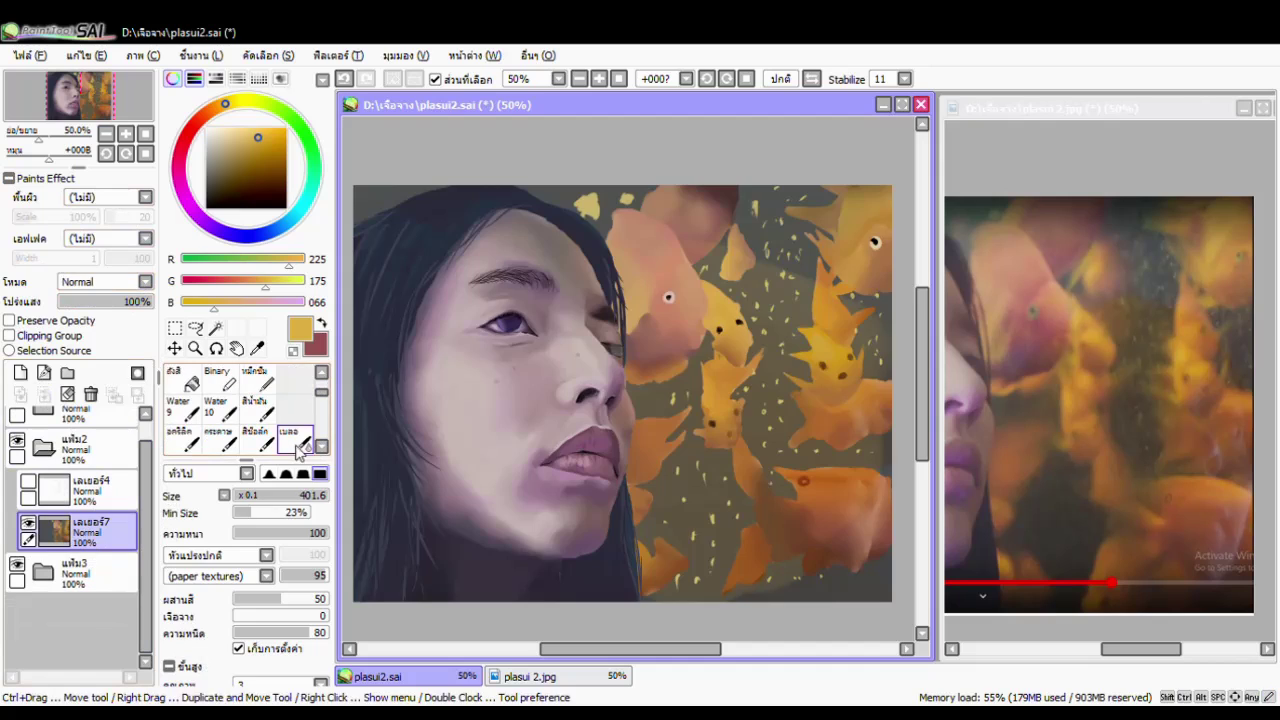
scroll(622, 344, "down", 1)
key("End")
mouse_move(420, 450)
left_mouse_down()
mouse_move(640, 340)
mouse_move(624, 360)
mouse_move(650, 400)
left_mouse_up()
key("ctrl+z")
left_click(245, 533)
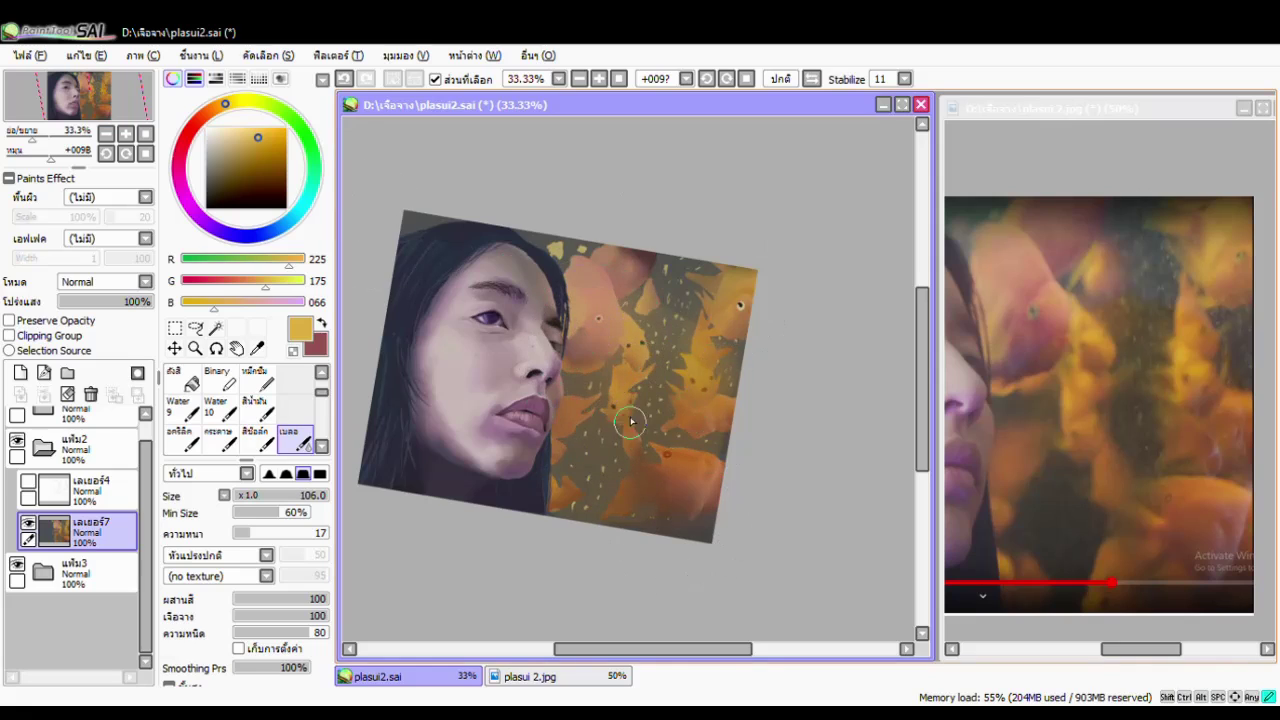